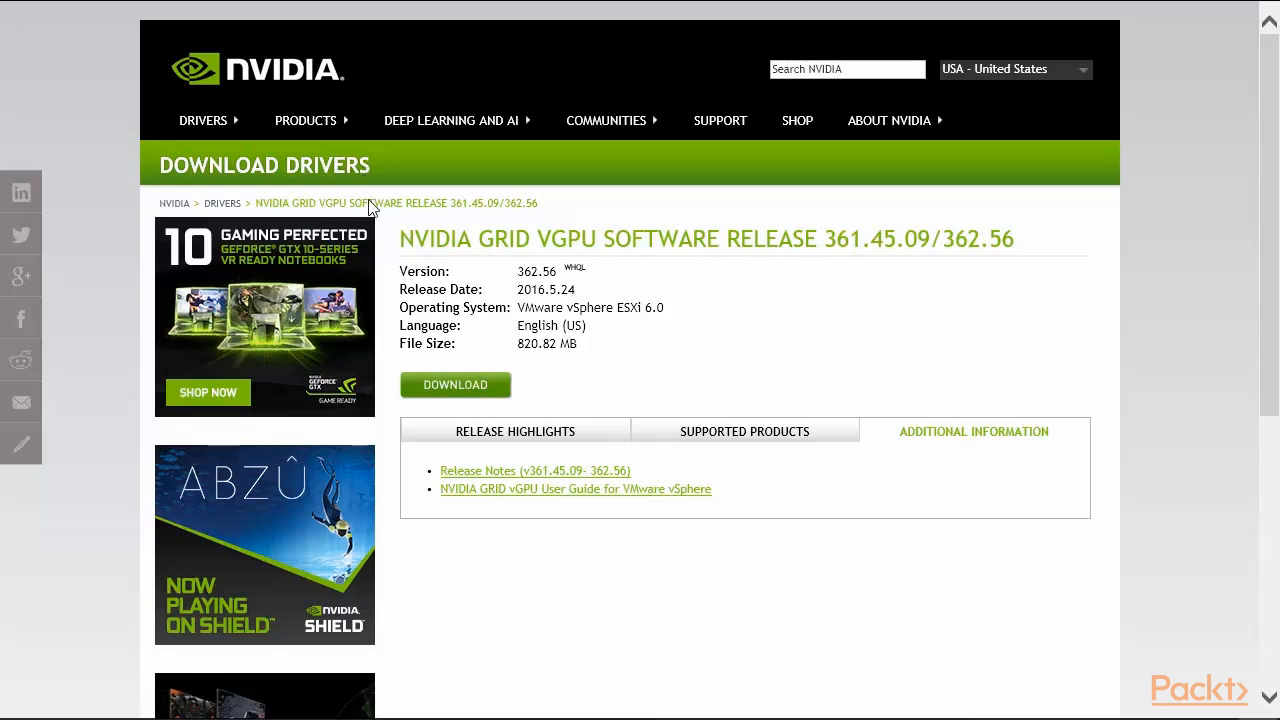
Step: Check the VMware vSphere ESXi 6.0 entry on the driver page and the host driver VIB and offline bundle in the download folder
{"action": "left_click_drag", "start_coordinate": [518, 313], "coordinate": [666, 312]}
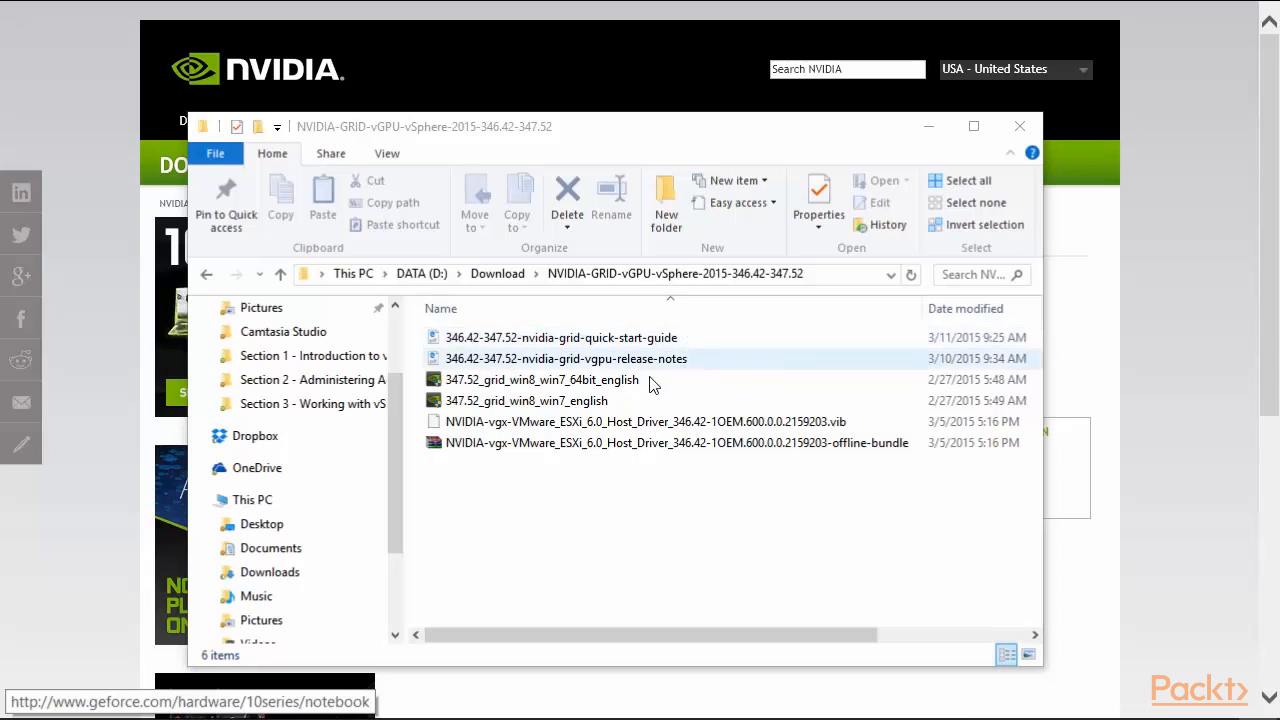
{"action": "left_click", "coordinate": [845, 422]}
{"action": "left_click", "coordinate": [831, 451]}
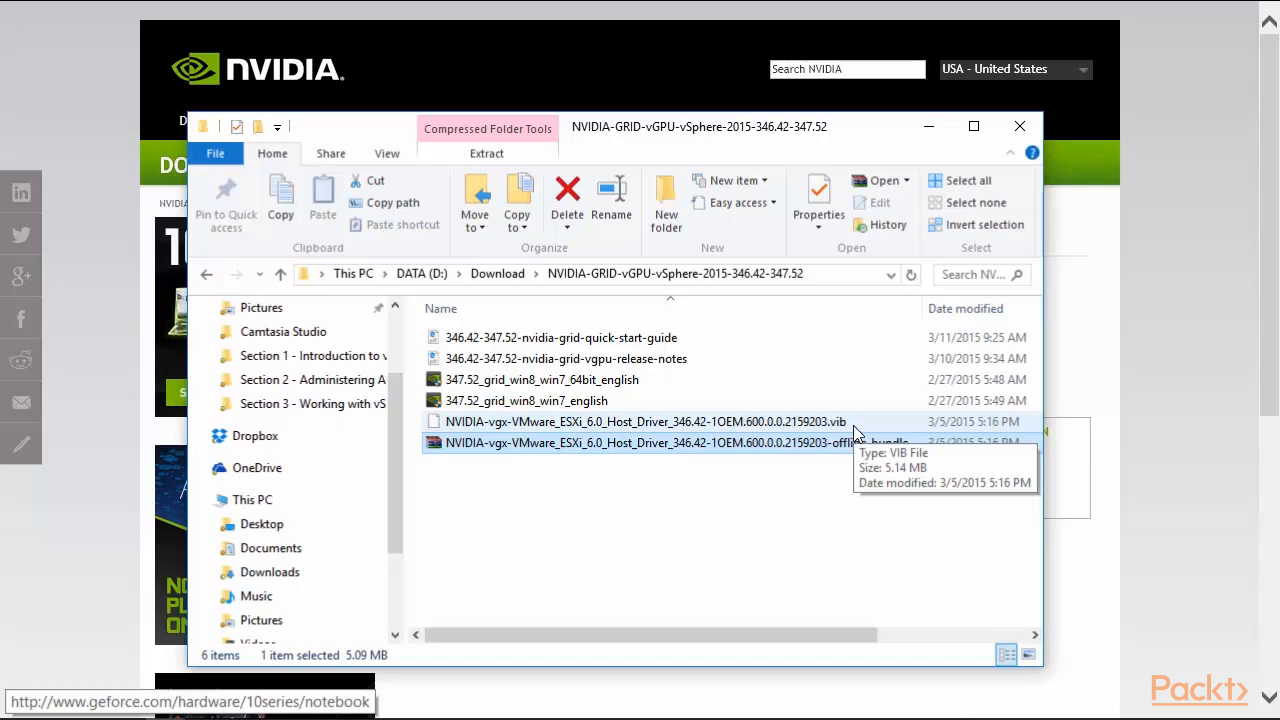
Step: Switch to the vSphere Web Client and browse the files of datastore1 (2) on host 192.168.0.201
{"action": "left_click", "coordinate": [77, 201]}
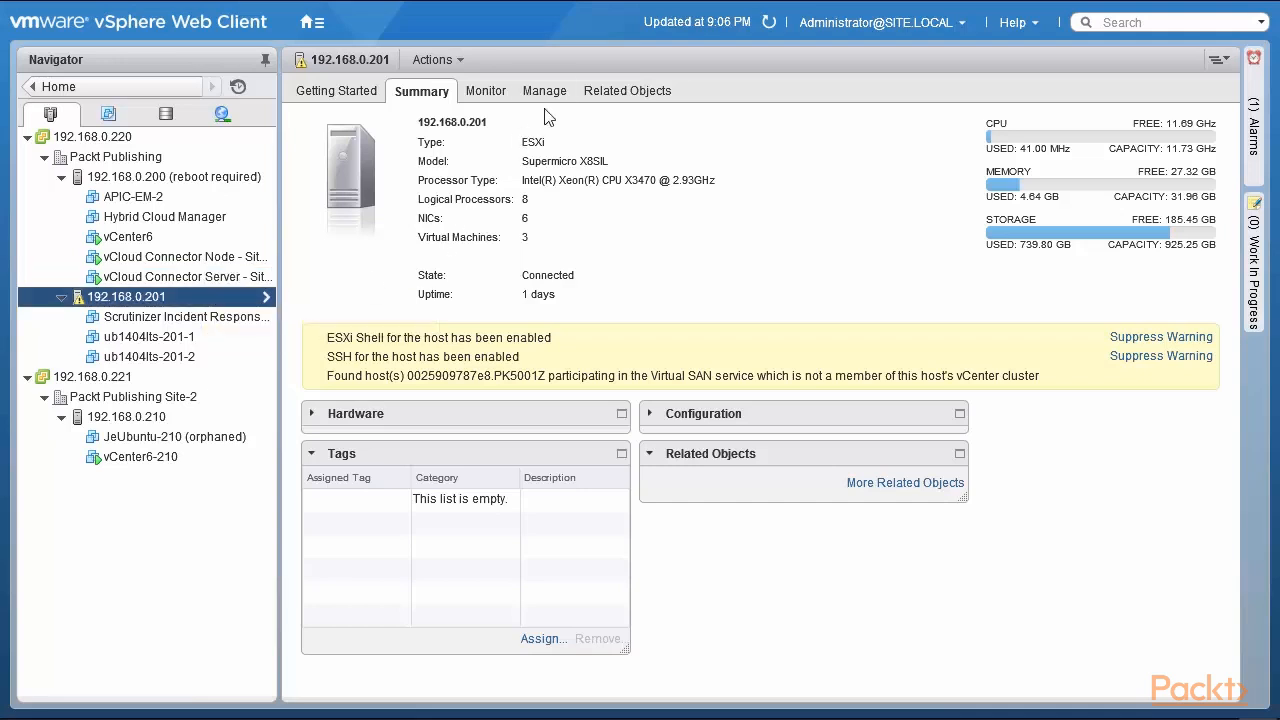
{"action": "left_click", "coordinate": [596, 93]}
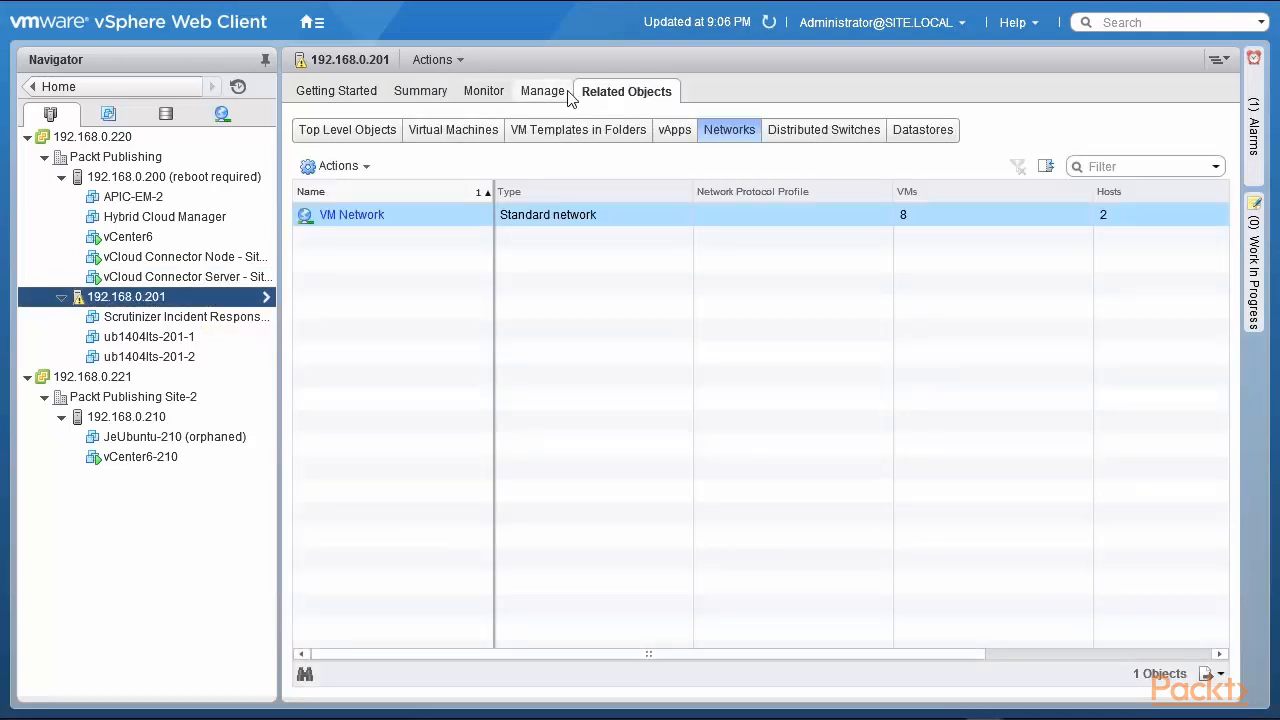
{"action": "left_click", "coordinate": [909, 138]}
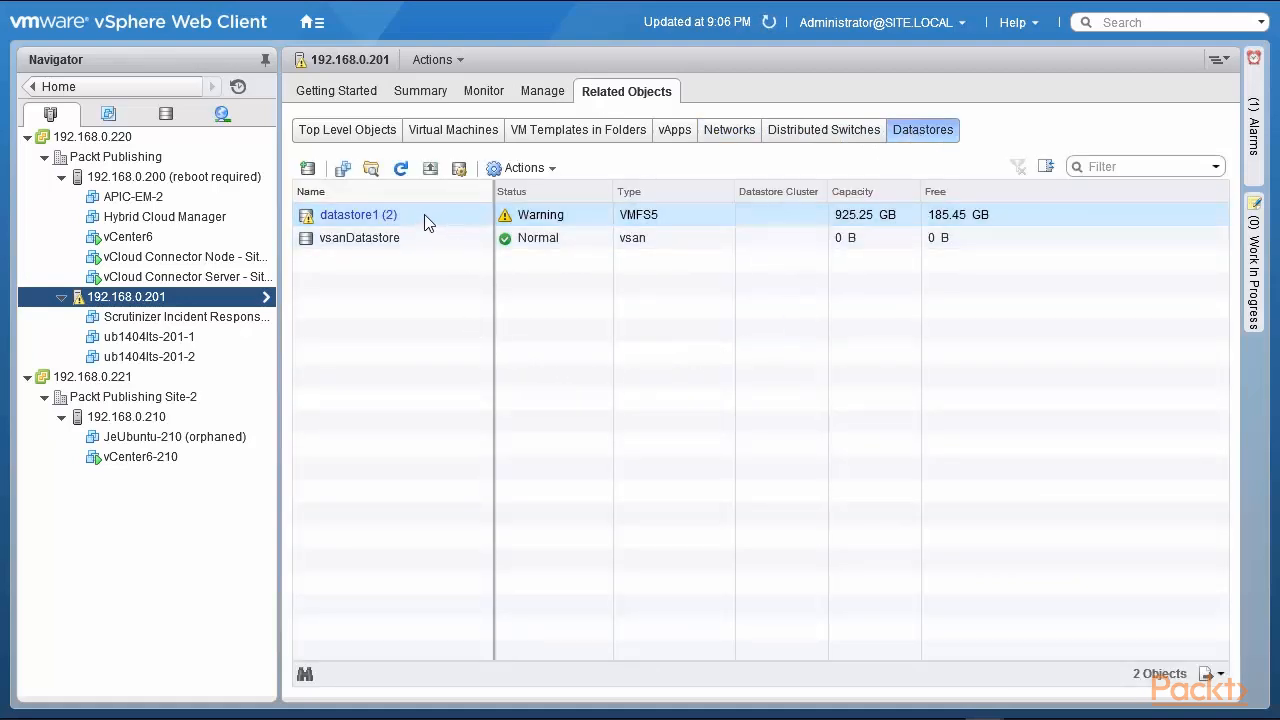
{"action": "left_click", "coordinate": [373, 170]}
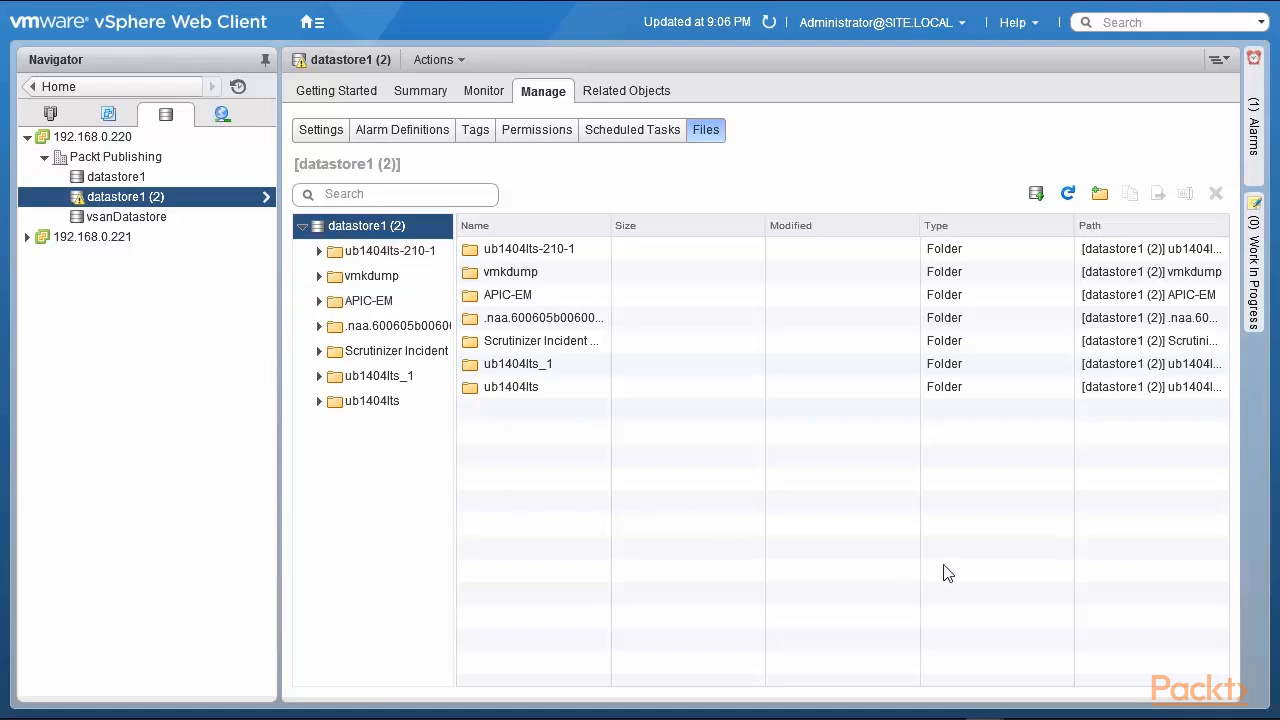
Step: Upload NVIDIA-vgx-VMware_ESXi_6.0_Host_Driver_346.42-1OEM.600.0.0.2159203.vib to the root of datastore1 (2)
{"action": "left_click", "coordinate": [1038, 196]}
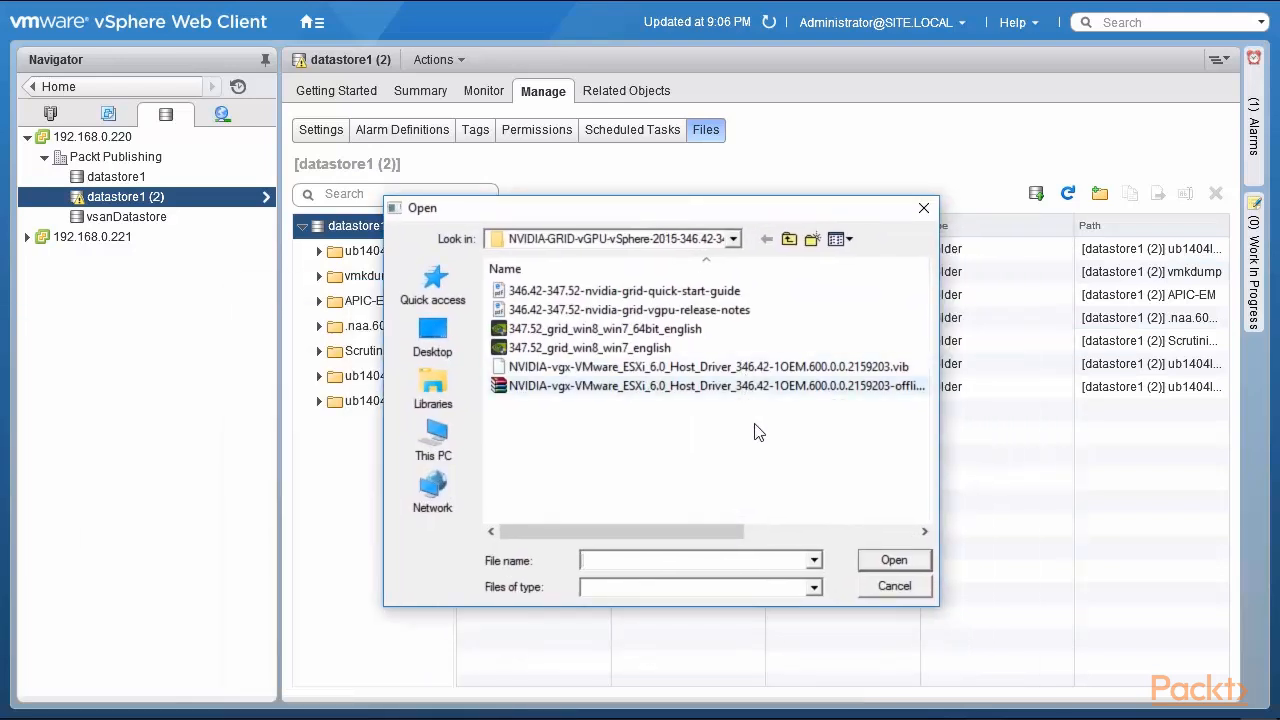
{"action": "left_click", "coordinate": [777, 368]}
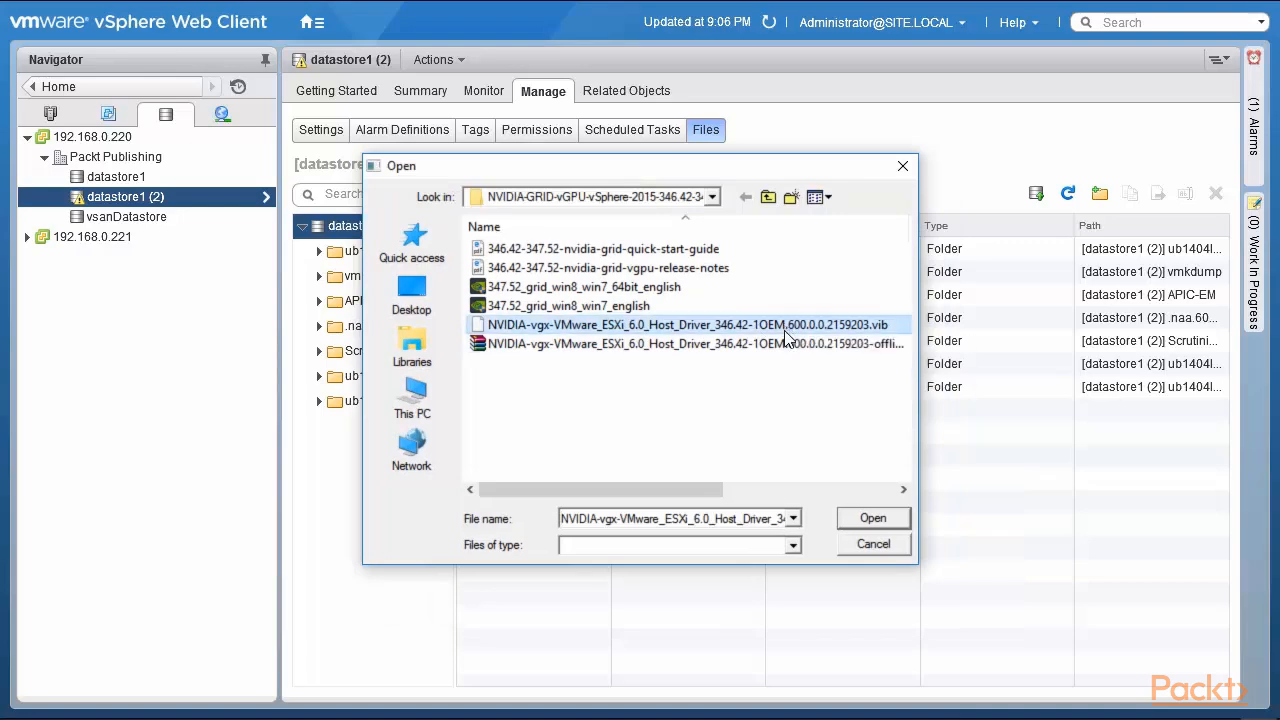
{"action": "left_click", "coordinate": [868, 521]}
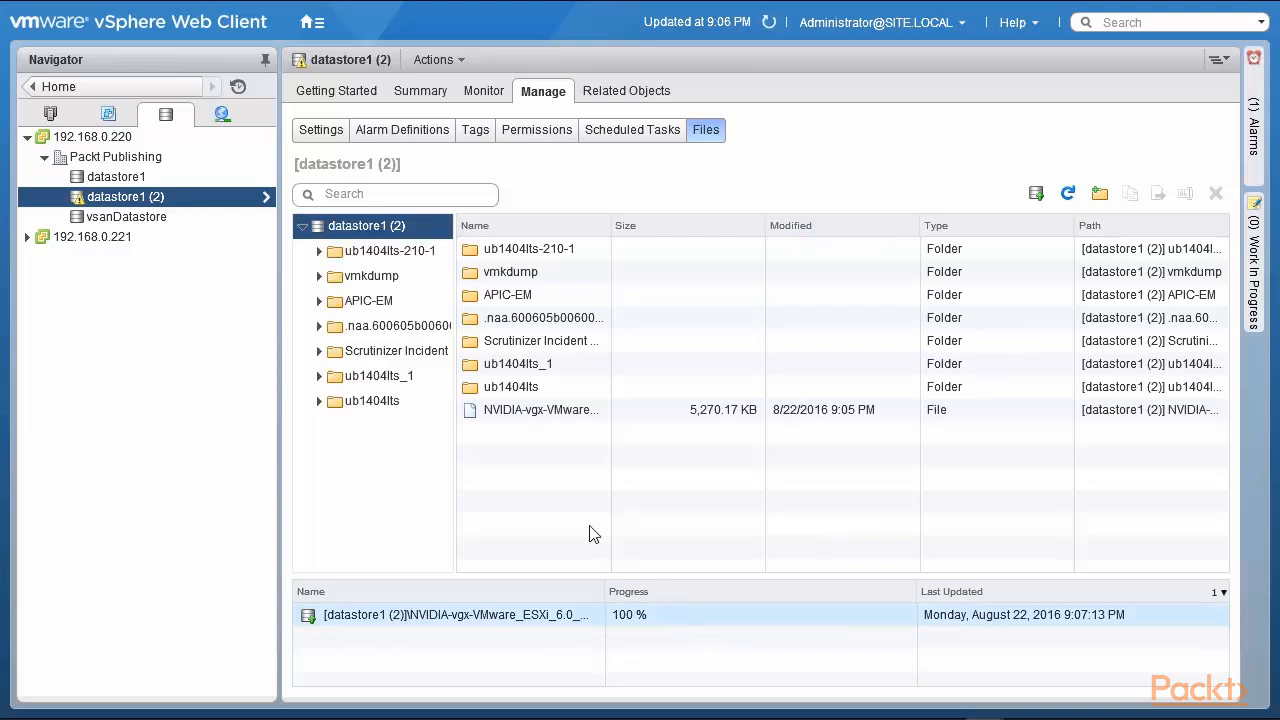
Step: Widen the file list's Name column to fit the full driver file name and sort the files by size
{"action": "left_click_drag", "start_coordinate": [611, 225], "coordinate": [703, 224]}
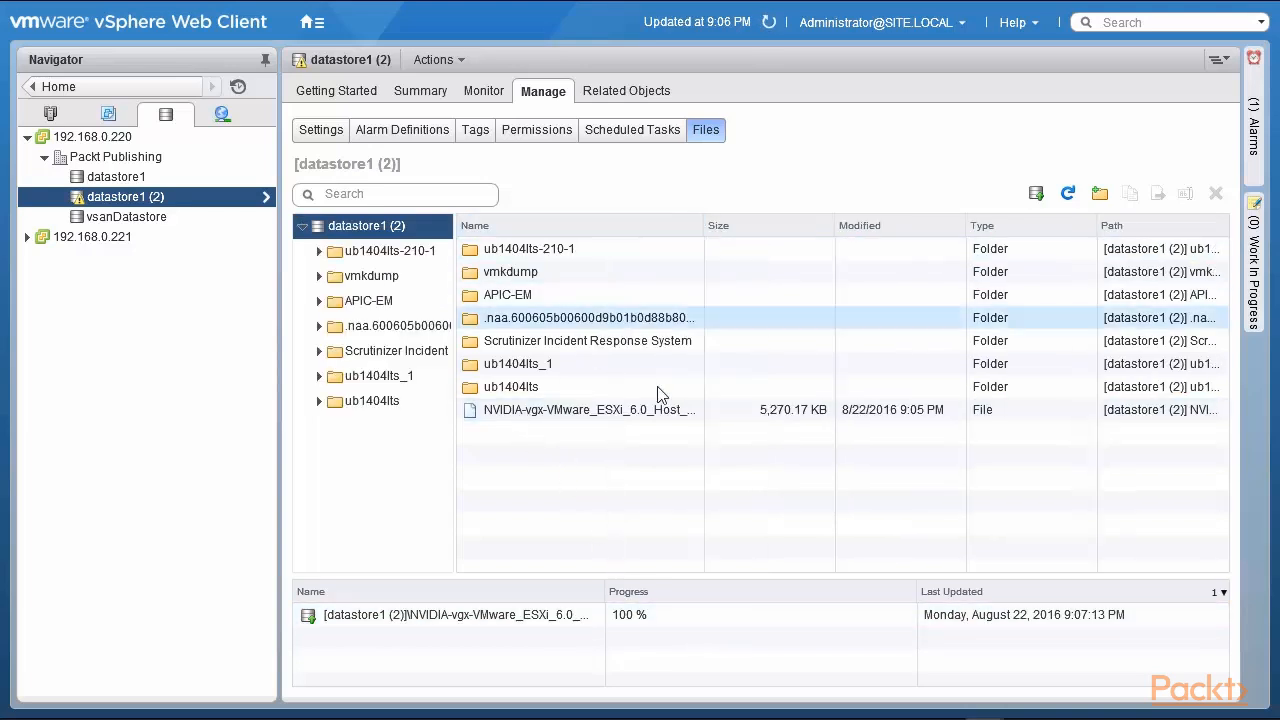
{"action": "left_click_drag", "start_coordinate": [836, 225], "coordinate": [951, 227]}
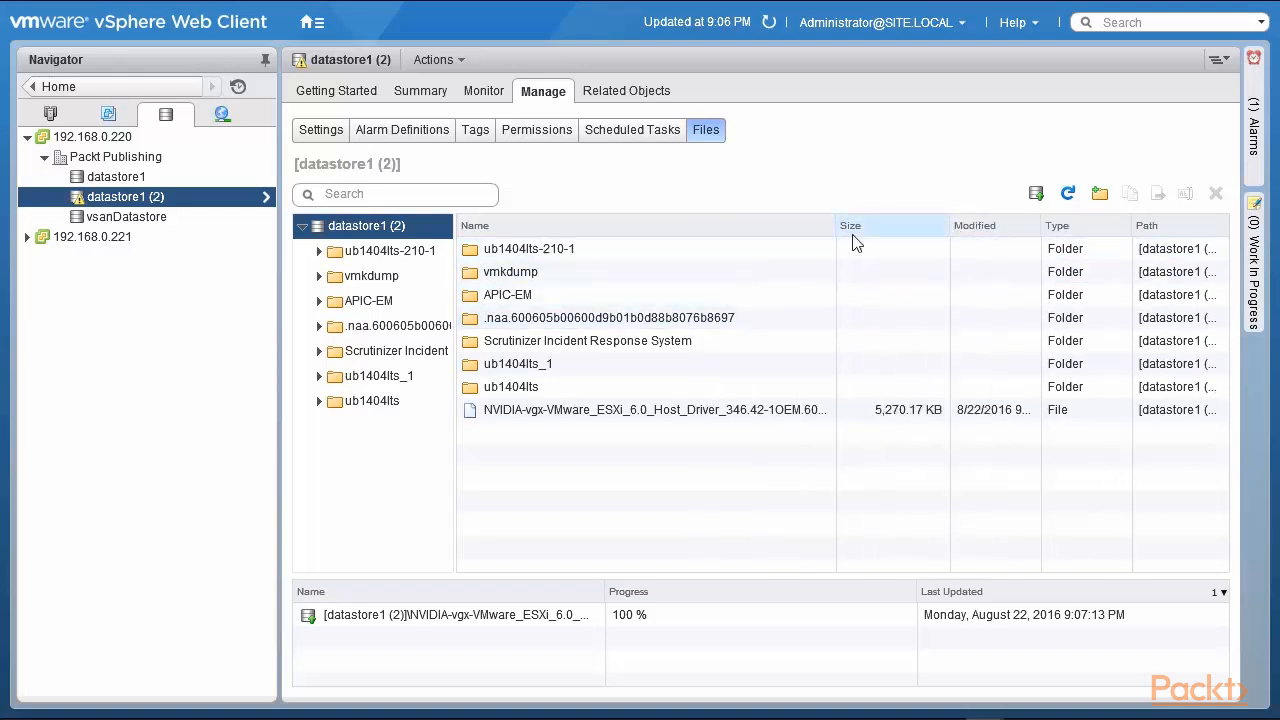
{"action": "left_click_drag", "start_coordinate": [840, 228], "coordinate": [1008, 225]}
{"action": "left_click", "coordinate": [914, 225]}
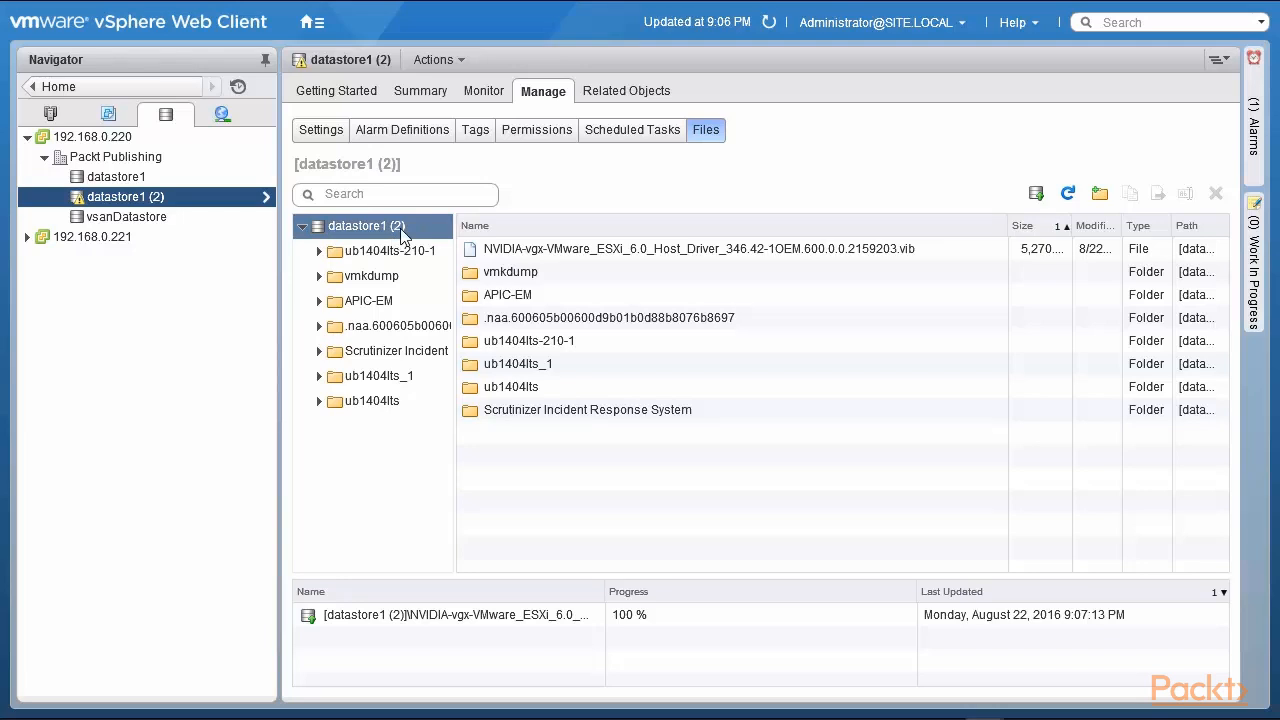
{"action": "left_click", "coordinate": [125, 138]}
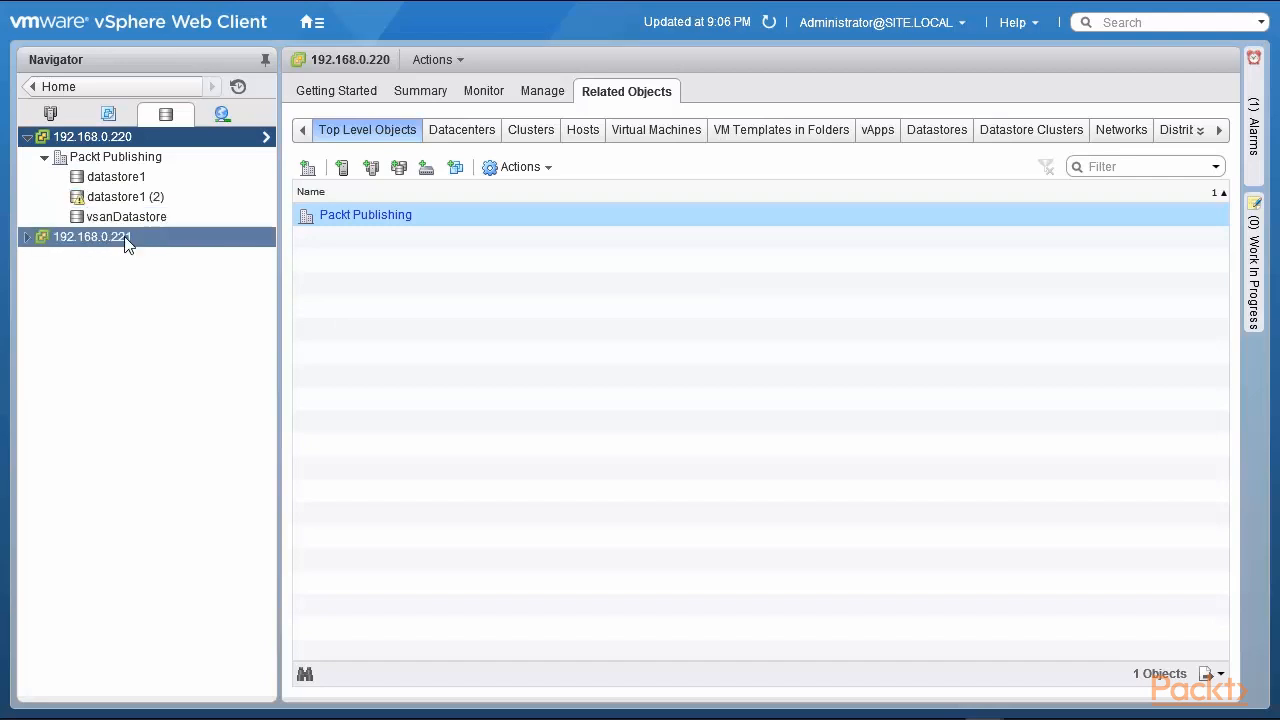
{"action": "left_click", "coordinate": [116, 198]}
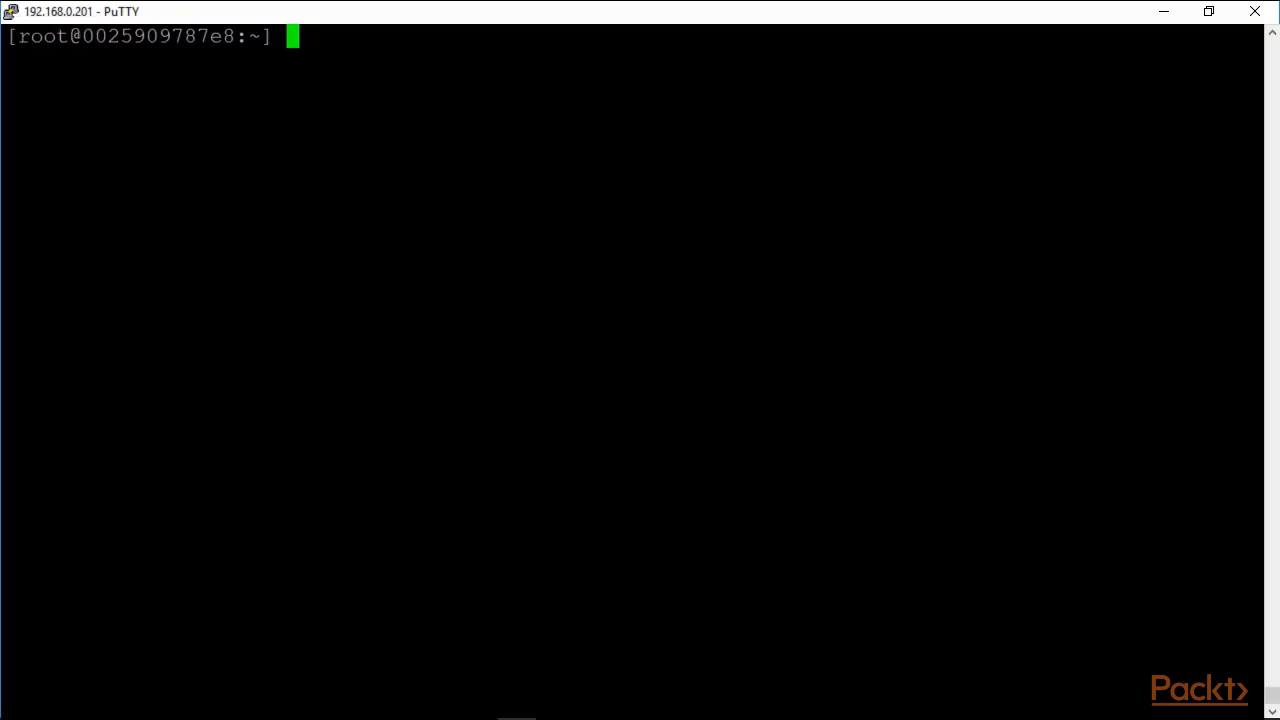
Step: Change to the /vmfs/volumes directory on the ESXi host and list its contents
{"action": "type", "text": "cd /vmfs/volumes"}
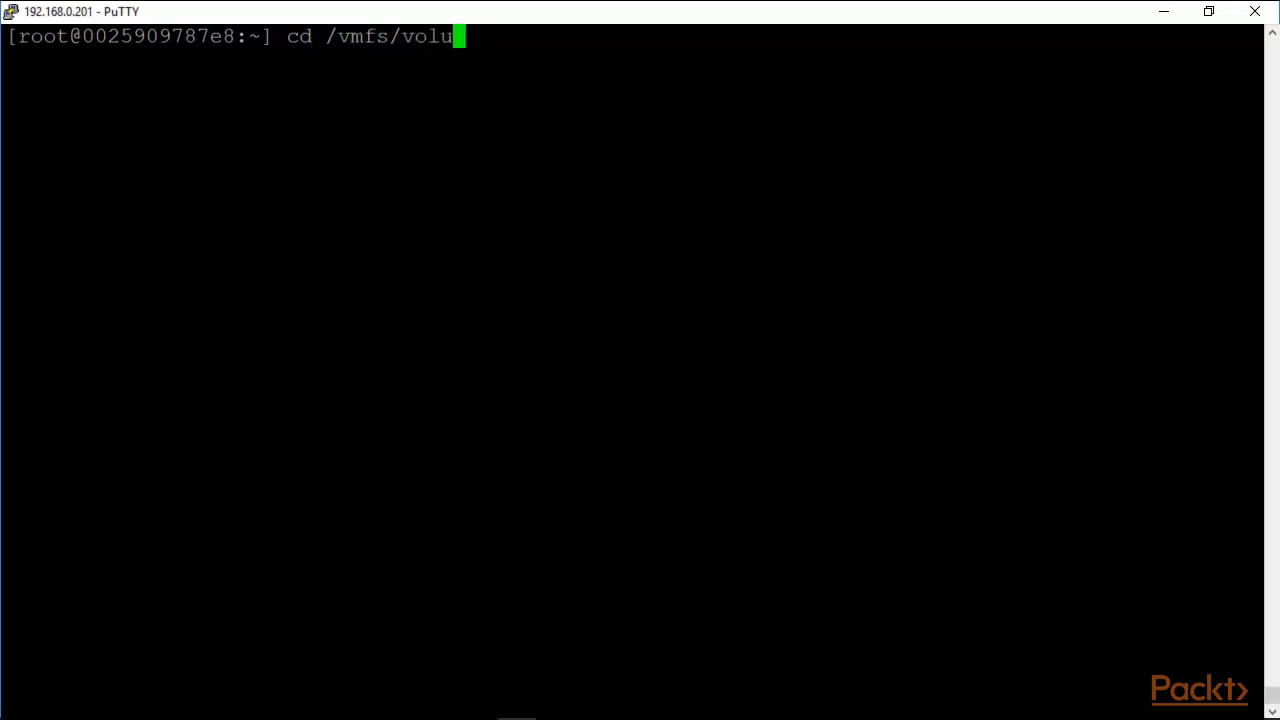
{"action": "key", "text": "Return"}
{"action": "type", "text": "ls"}
{"action": "key", "text": "Return"}
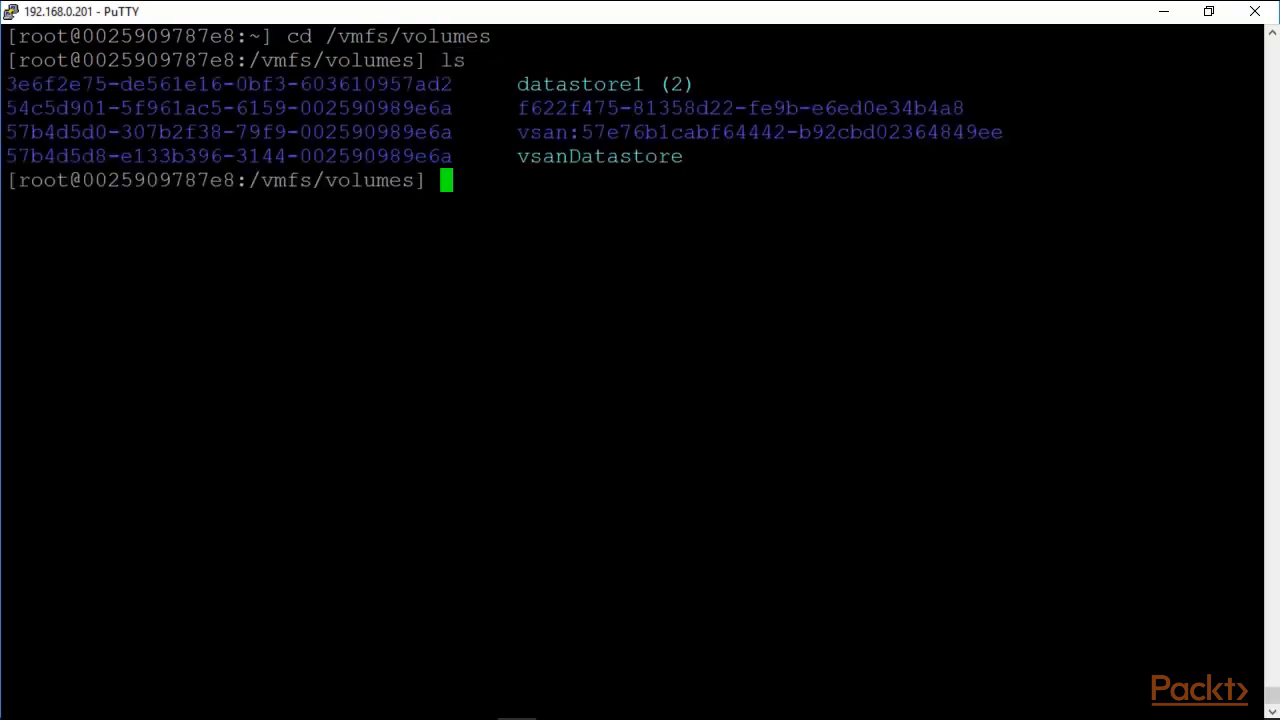
Step: Try to change into the datastore directory with cd "datastrore1 (2)"
{"action": "type", "text": "cd \"data"}
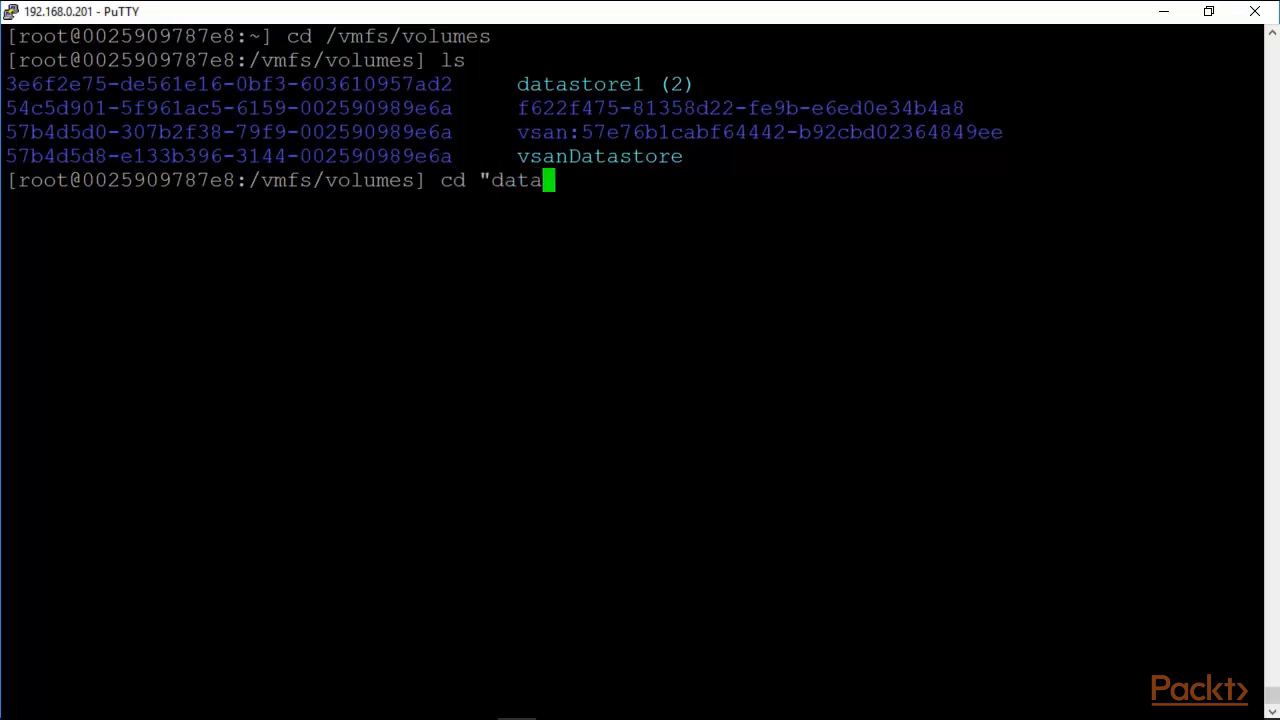
{"action": "type", "text": "strore"}
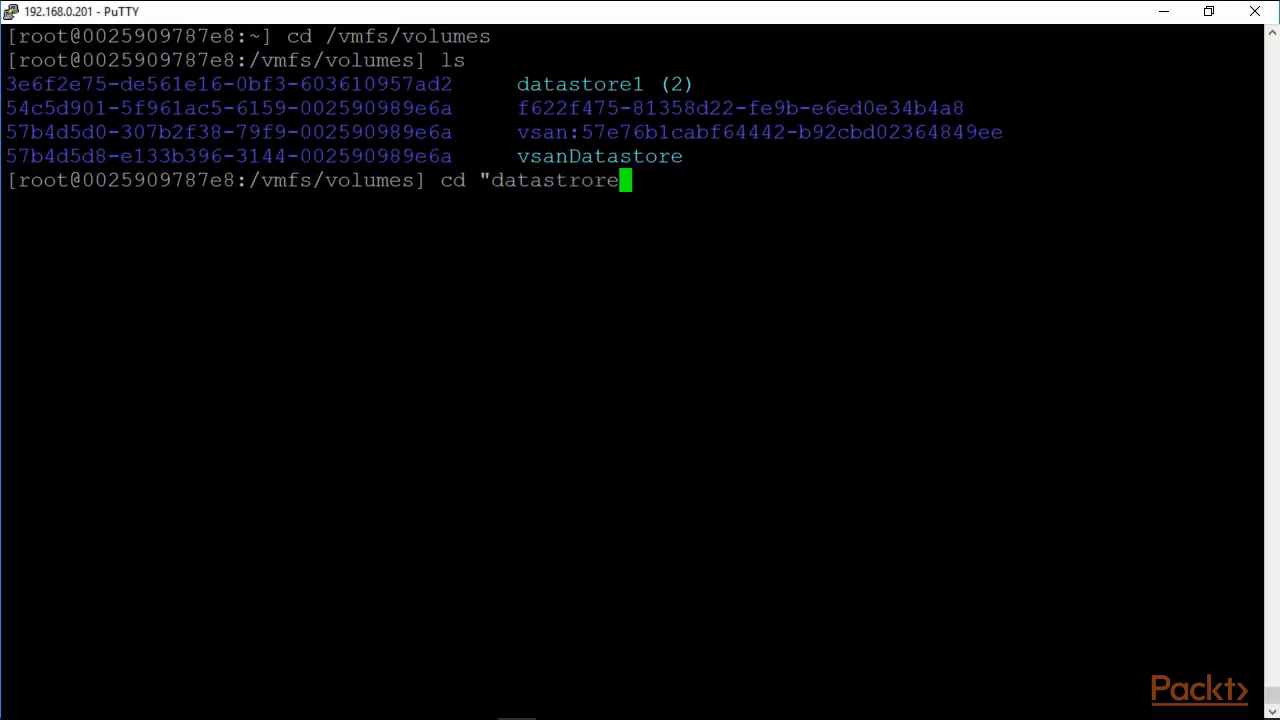
{"action": "type", "text": "1 (2)\""}
{"action": "key", "text": "Return"}
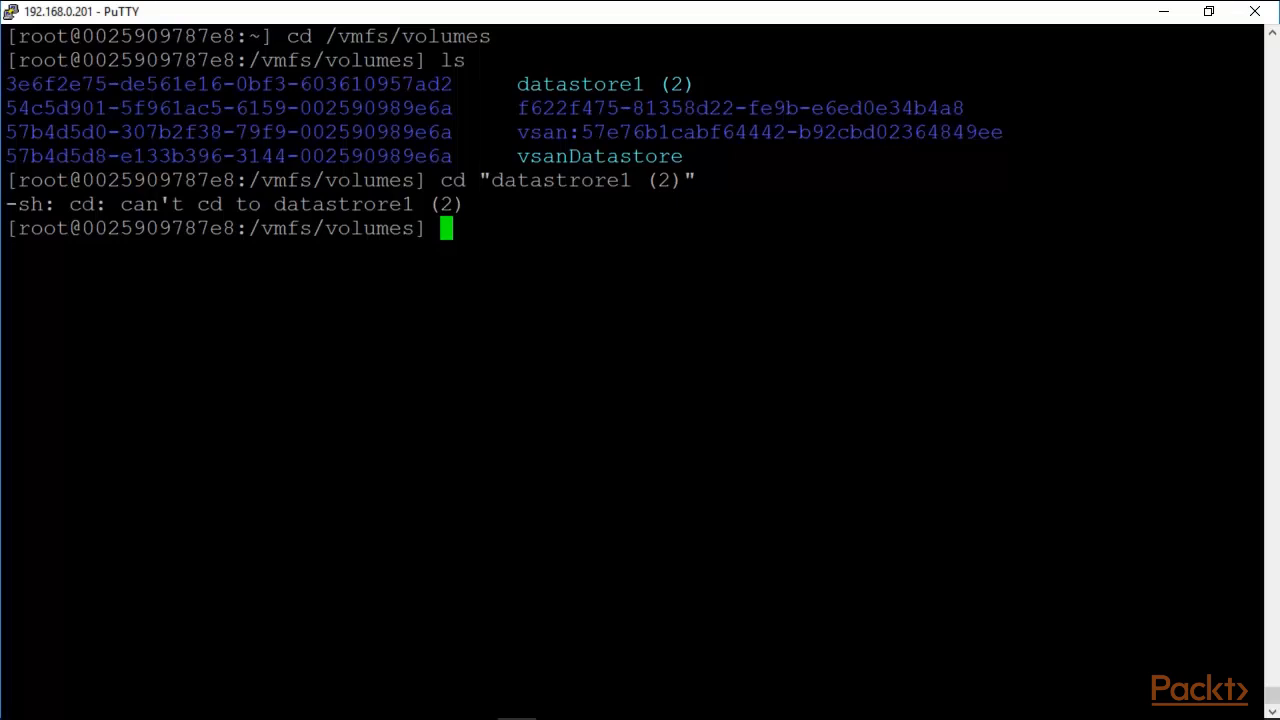
Step: Recall the last command, correct the directory name to "datastore1 (2)" and run it to enter the datastore
{"action": "key", "text": "Up"}
{"action": "key", "text": "Left"}
{"action": "key", "text": "Left"}
{"action": "key", "text": "Left"}
{"action": "key", "text": "Left"}
{"action": "key", "text": "Left"}
{"action": "key", "text": "Left"}
{"action": "key", "text": "Left"}
{"action": "key", "text": "Left"}
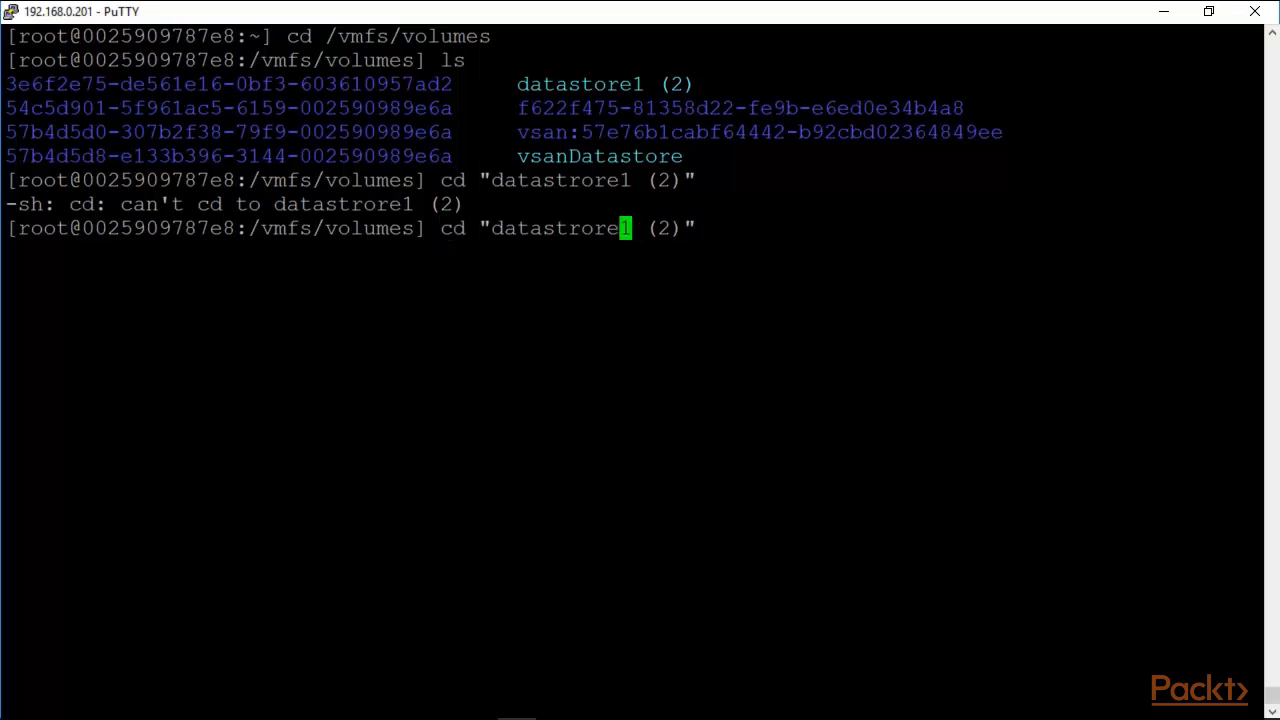
{"action": "key", "text": "Left"}
{"action": "key", "text": "BackSpace"}
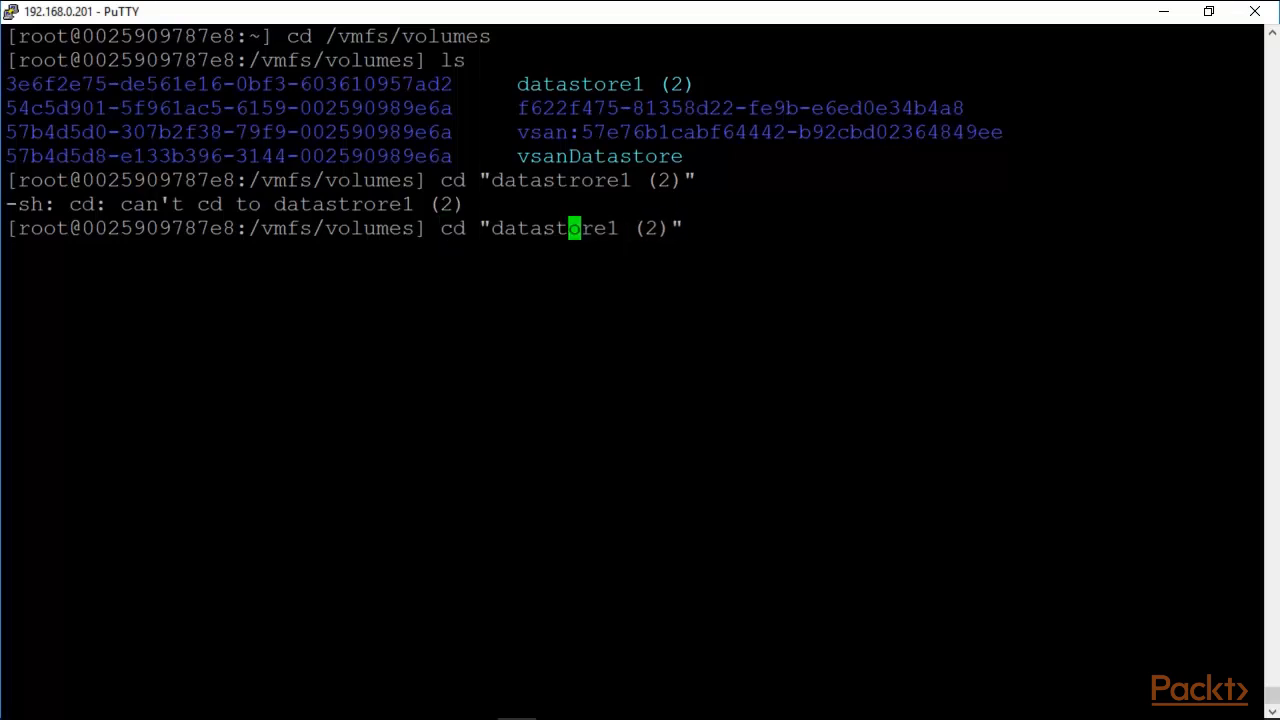
{"action": "key", "text": "Return"}
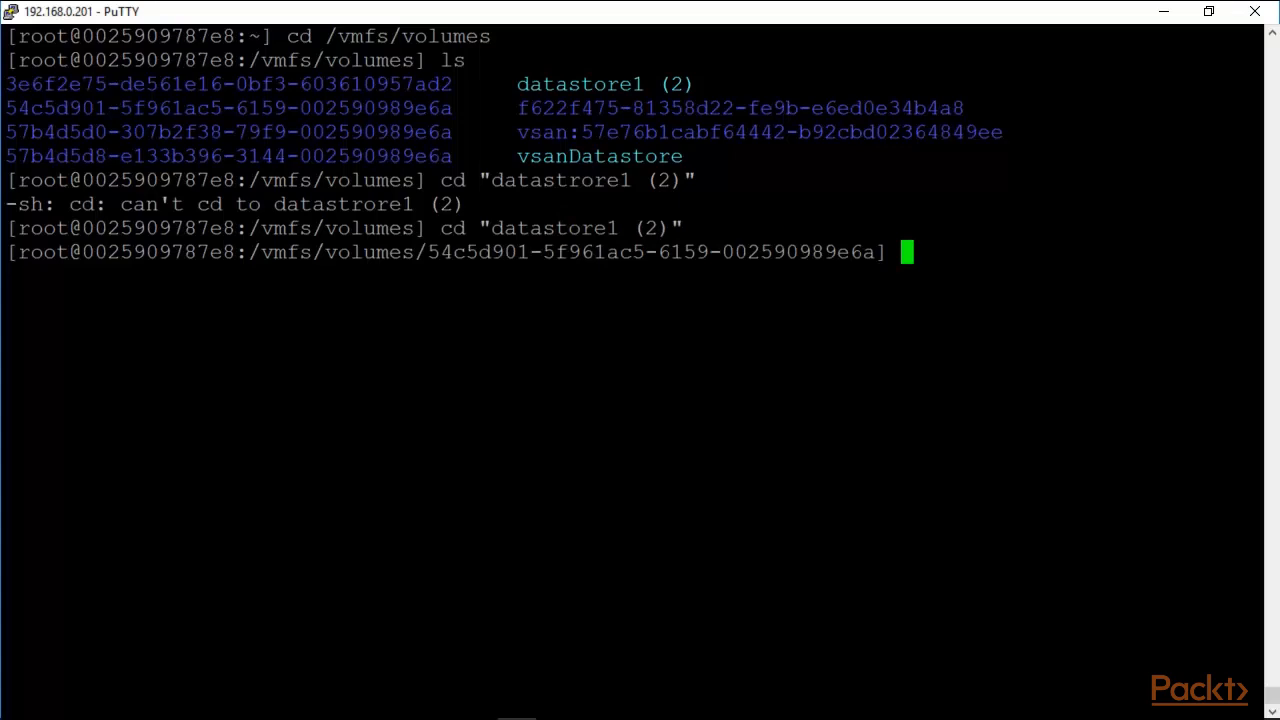
Step: List the datastore directory's contents and locate the NVIDIA host driver VIB file
{"action": "type", "text": "ls"}
{"action": "key", "text": "Return"}
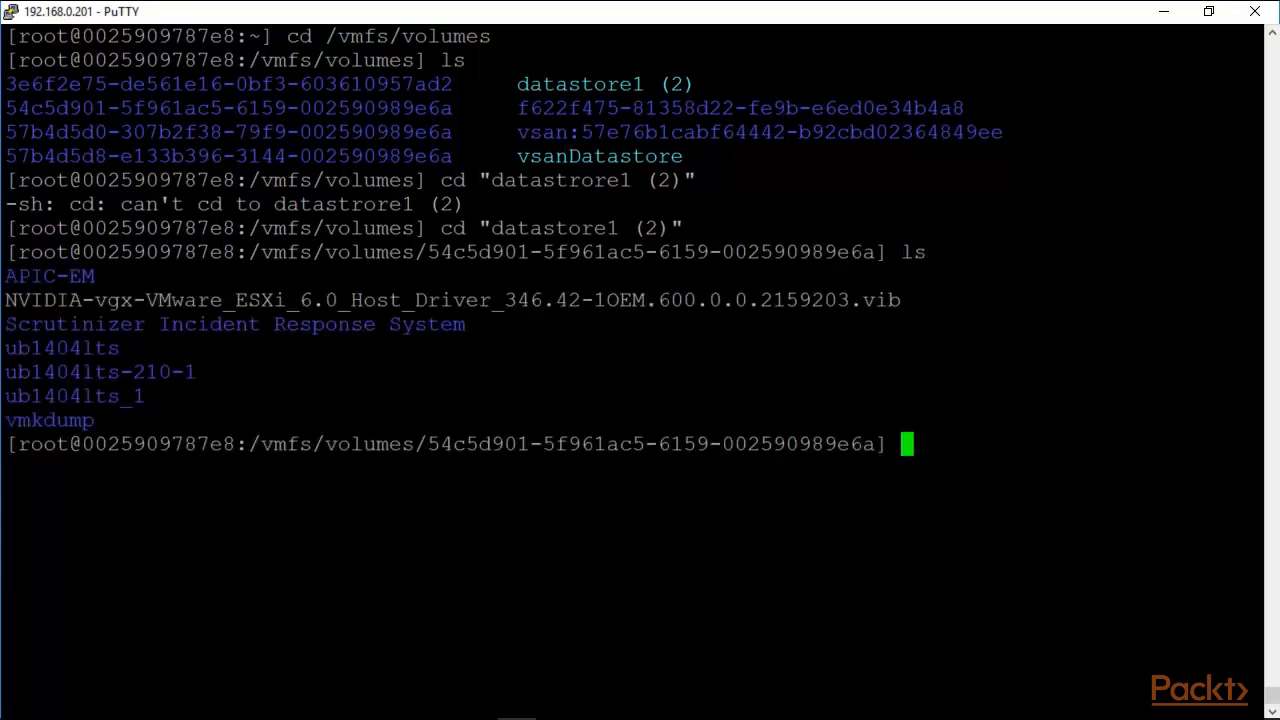
{"action": "left_click_drag", "start_coordinate": [760, 324], "coordinate": [5, 300]}
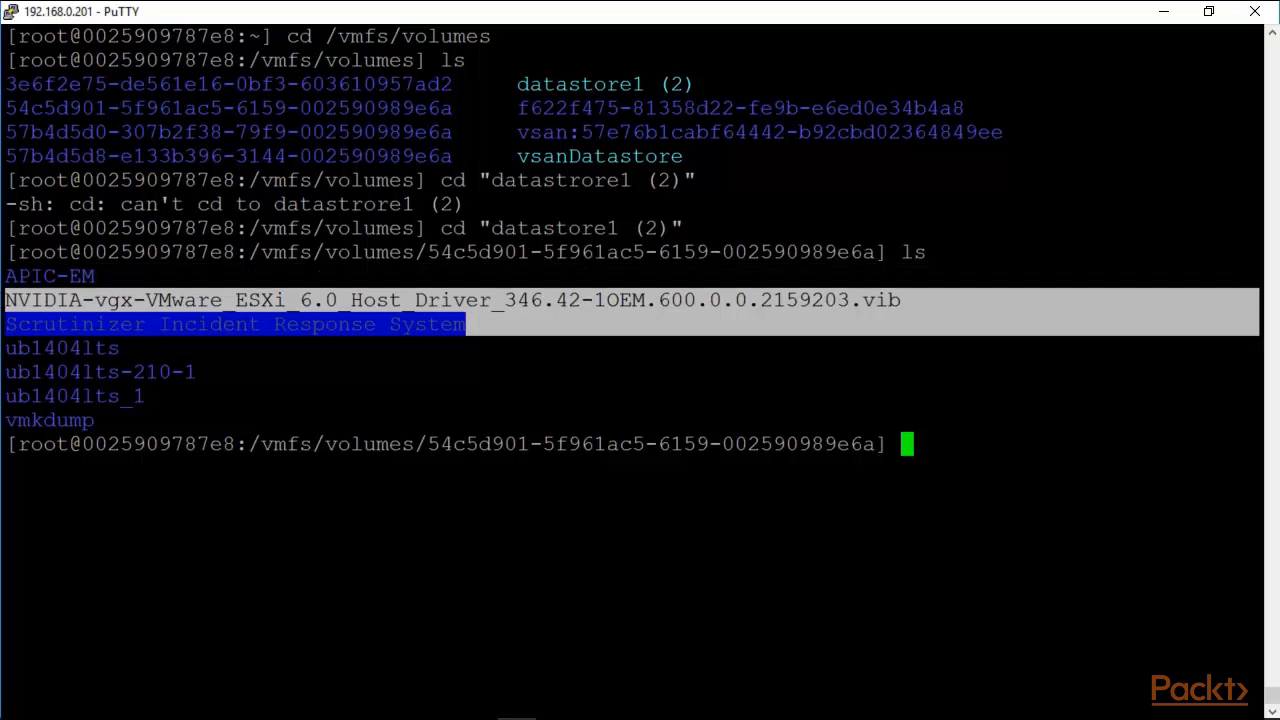
{"action": "left_click", "coordinate": [5, 300]}
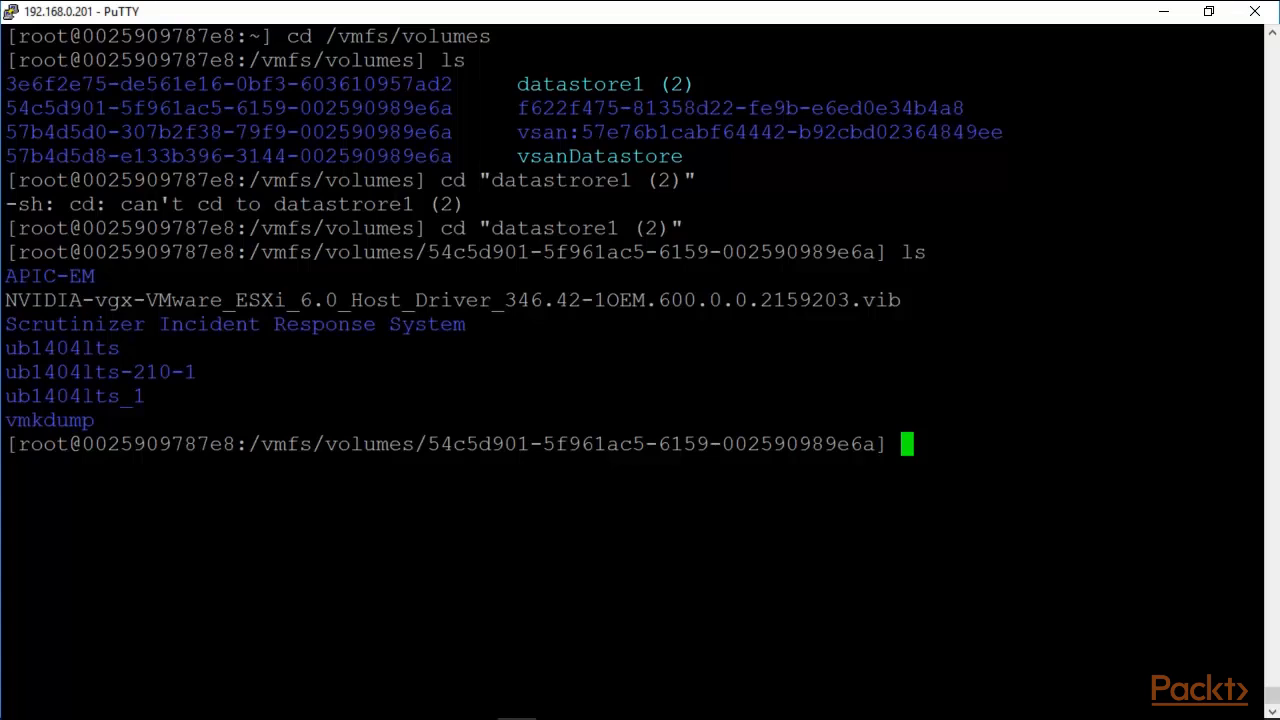
Step: Run esxcli software vib without a subcommand and review its available get, install, list, remove and update commands
{"action": "type", "text": "esxcli sof"}
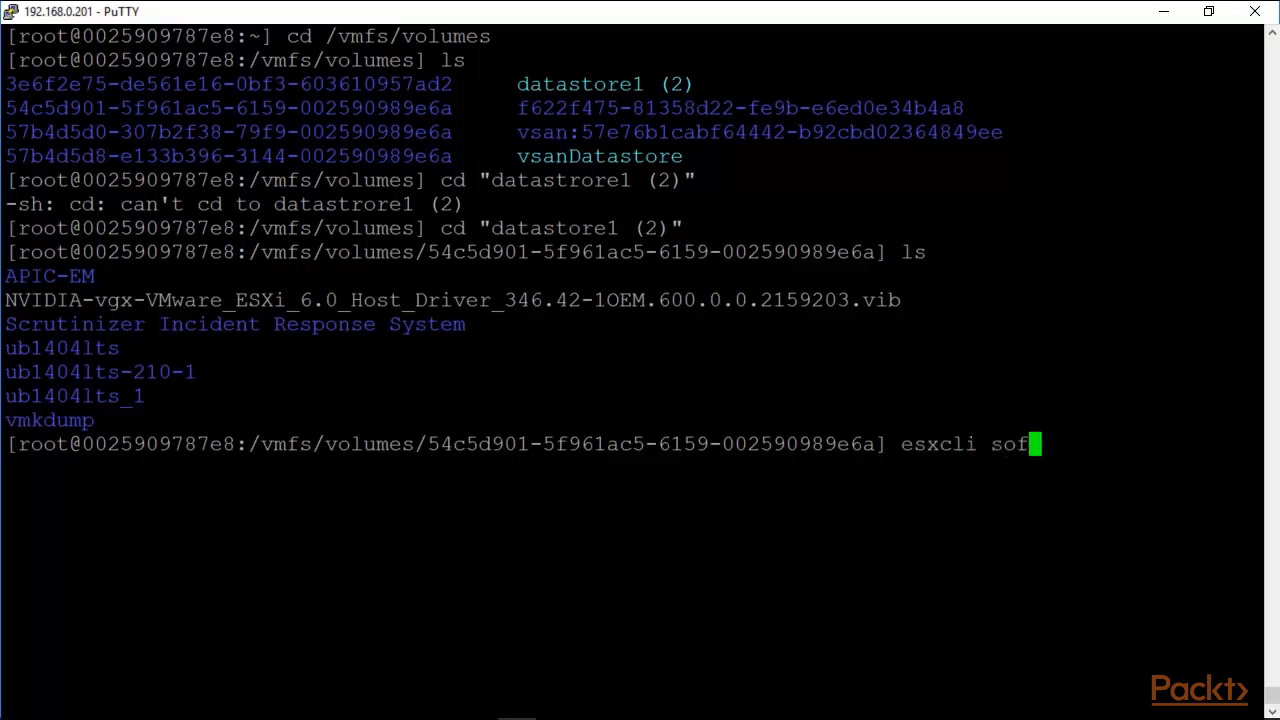
{"action": "type", "text": "tware vi"}
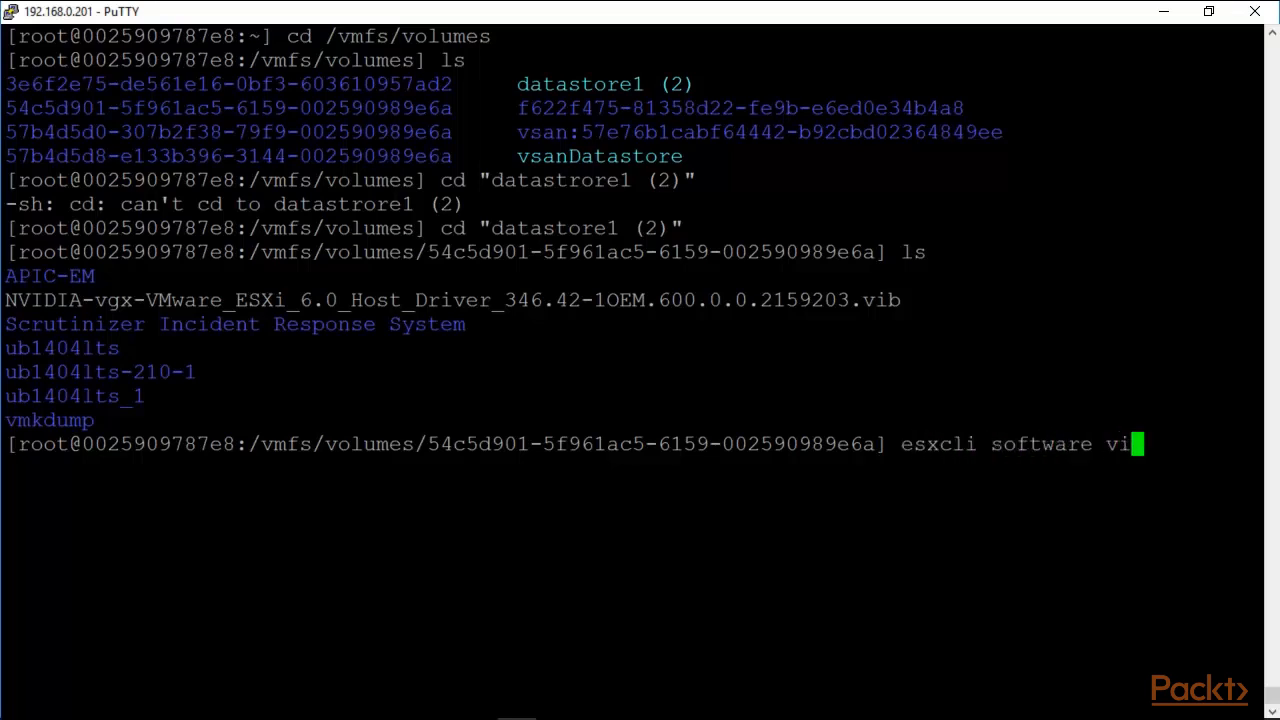
{"action": "type", "text": "b"}
{"action": "key", "text": "Return"}
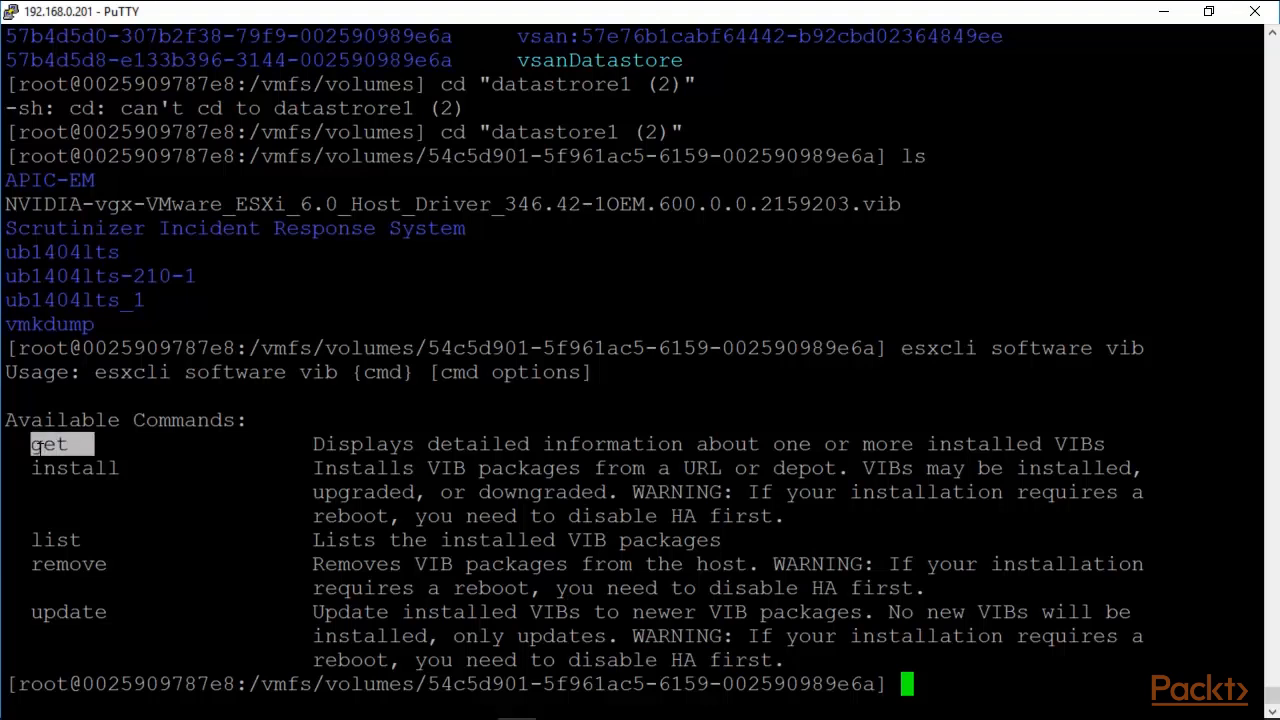
{"action": "left_click_drag", "start_coordinate": [132, 468], "coordinate": [34, 468]}
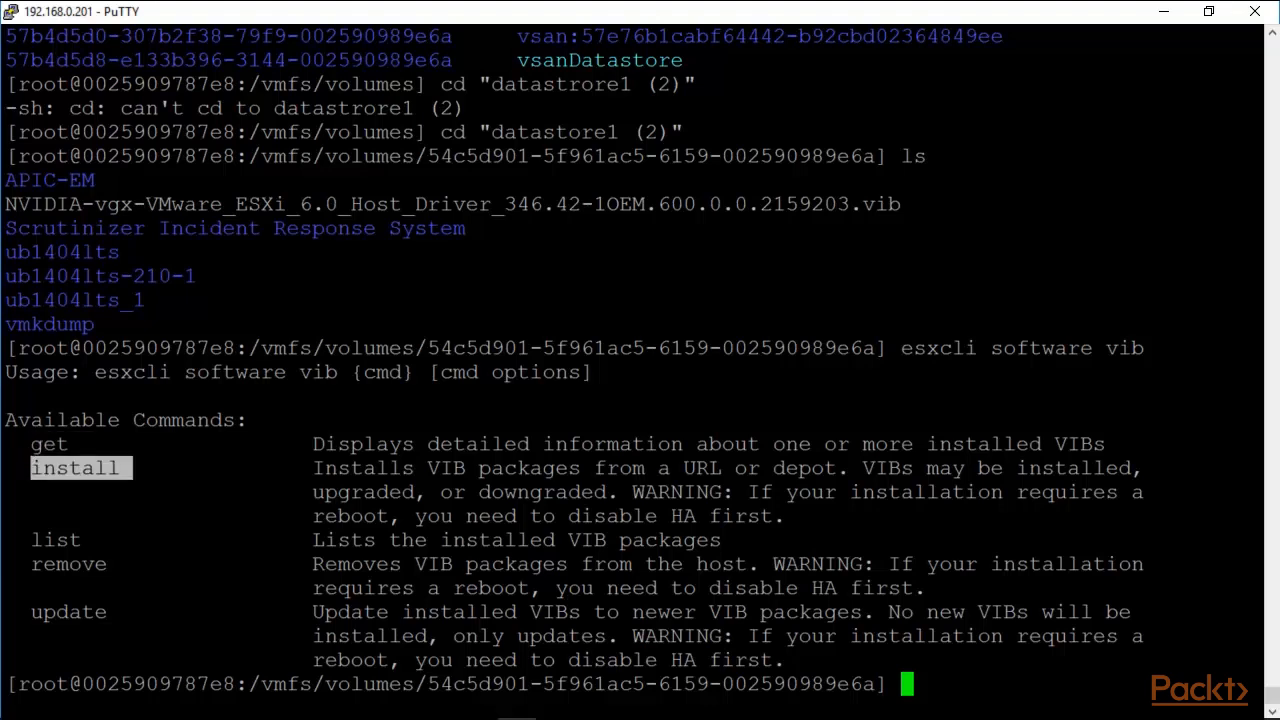
{"action": "left_click_drag", "start_coordinate": [107, 540], "coordinate": [44, 538]}
{"action": "left_click_drag", "start_coordinate": [107, 564], "coordinate": [43, 588]}
{"action": "left_click_drag", "start_coordinate": [120, 612], "coordinate": [44, 612]}
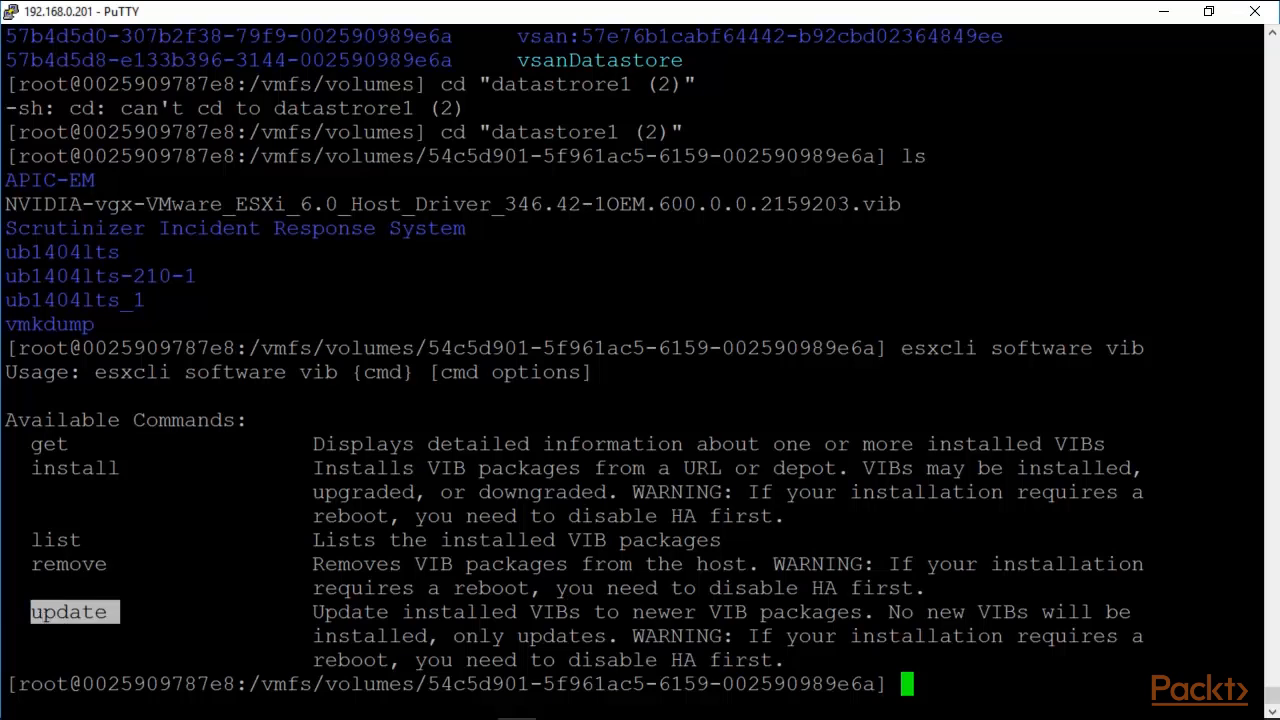
{"action": "left_click", "coordinate": [76, 612]}
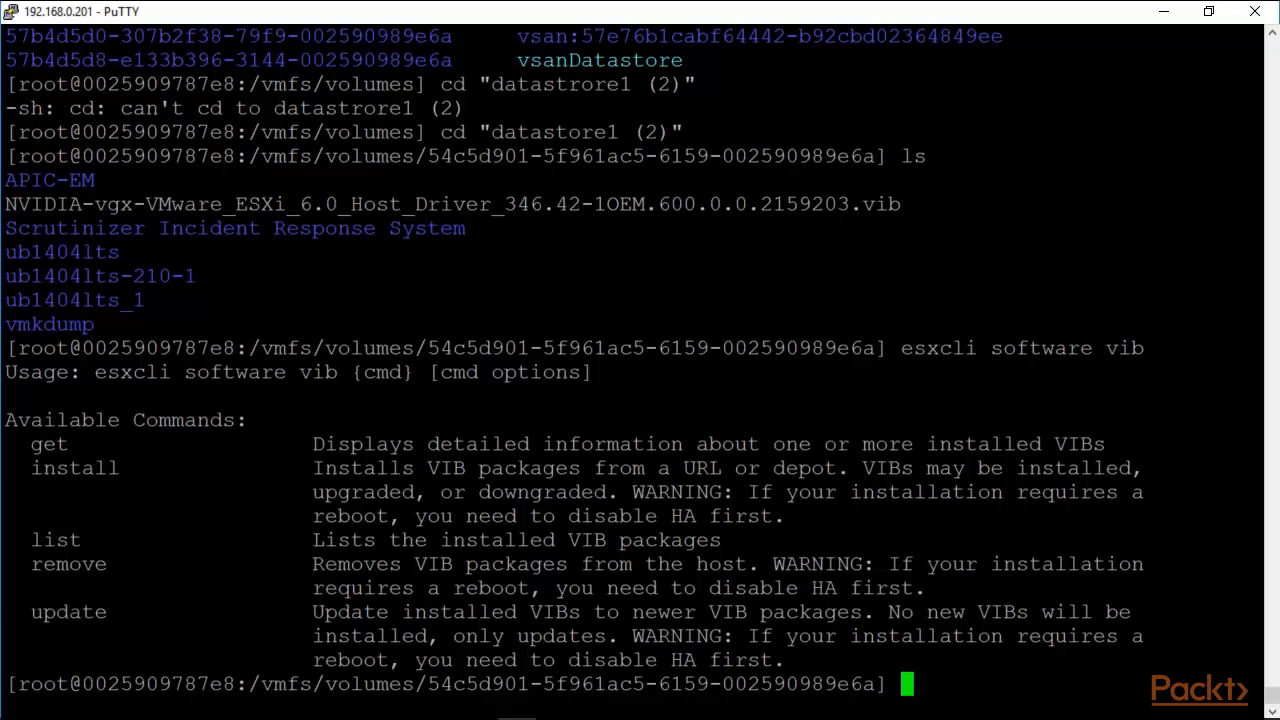
Step: Clear the terminal and list the host's installed VIB packages with esxcli software vib list
{"action": "type", "text": "clear"}
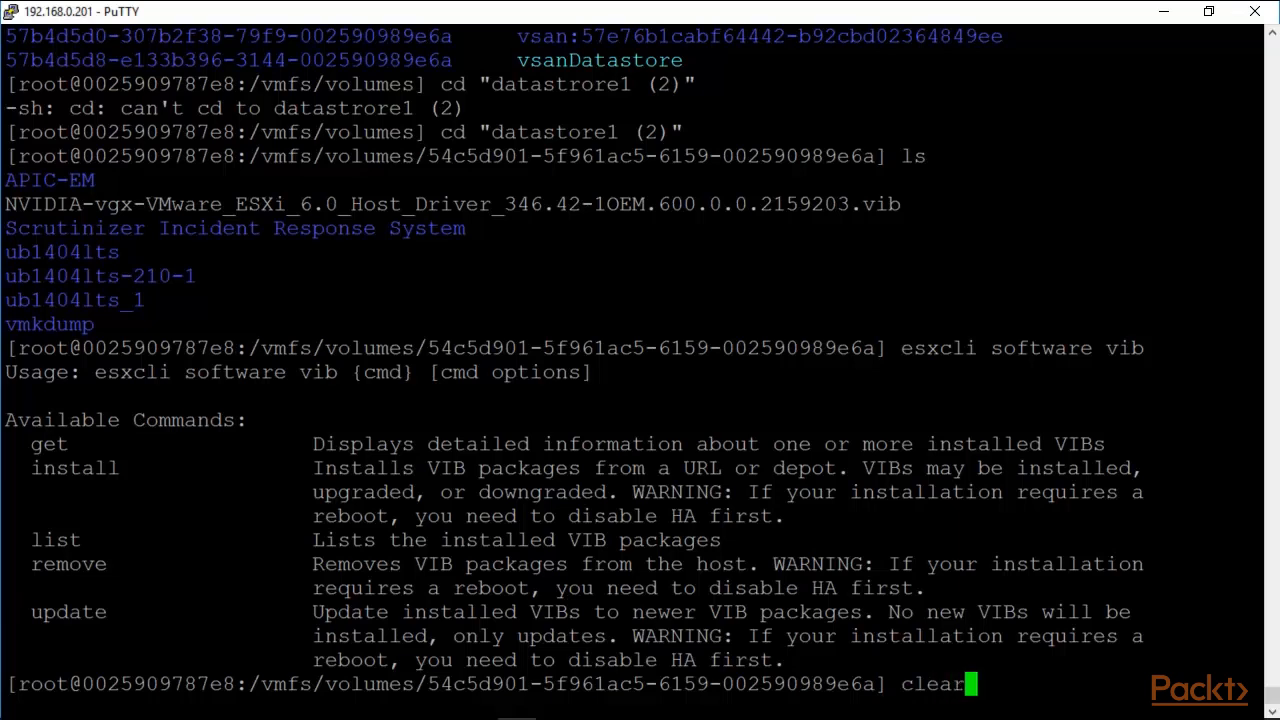
{"action": "key", "text": "Return"}
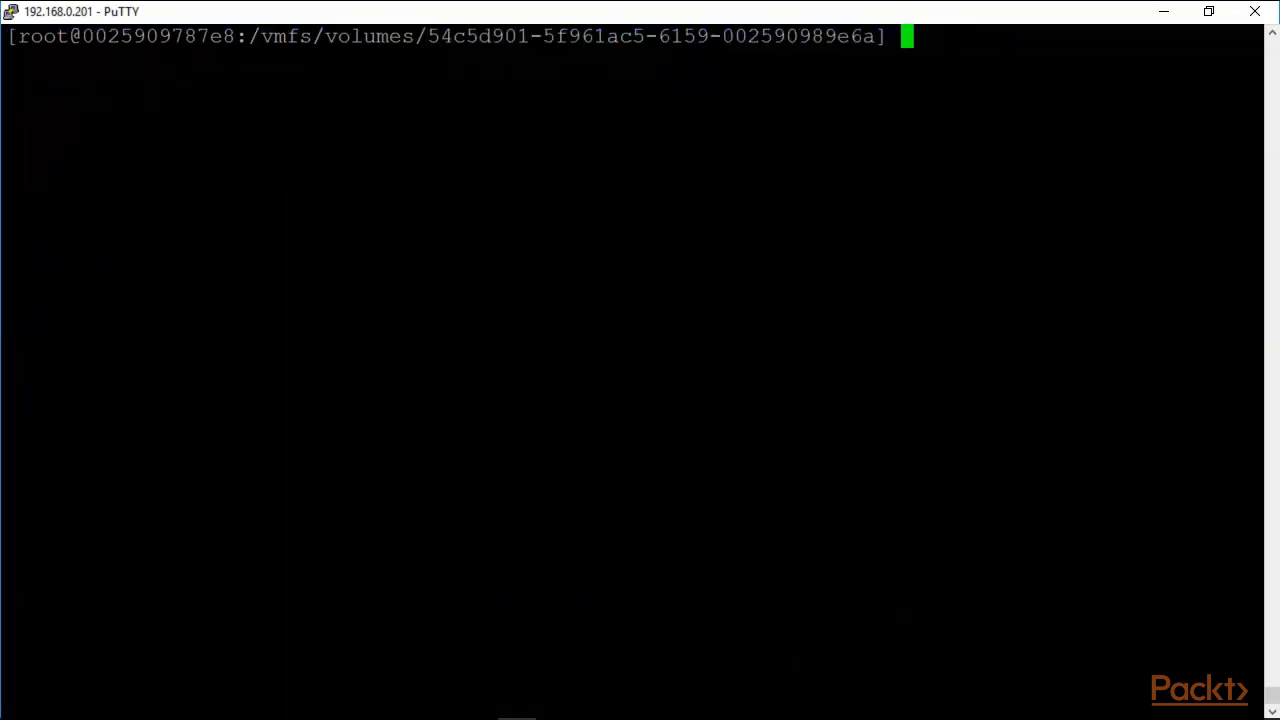
{"action": "key", "text": "Up"}
{"action": "key", "text": "BackSpace"}
{"action": "key", "text": "BackSpace"}
{"action": "key", "text": "BackSpace"}
{"action": "key", "text": "BackSpace"}
{"action": "key", "text": "BackSpace"}
{"action": "type", "text": "esxcli software vib"}
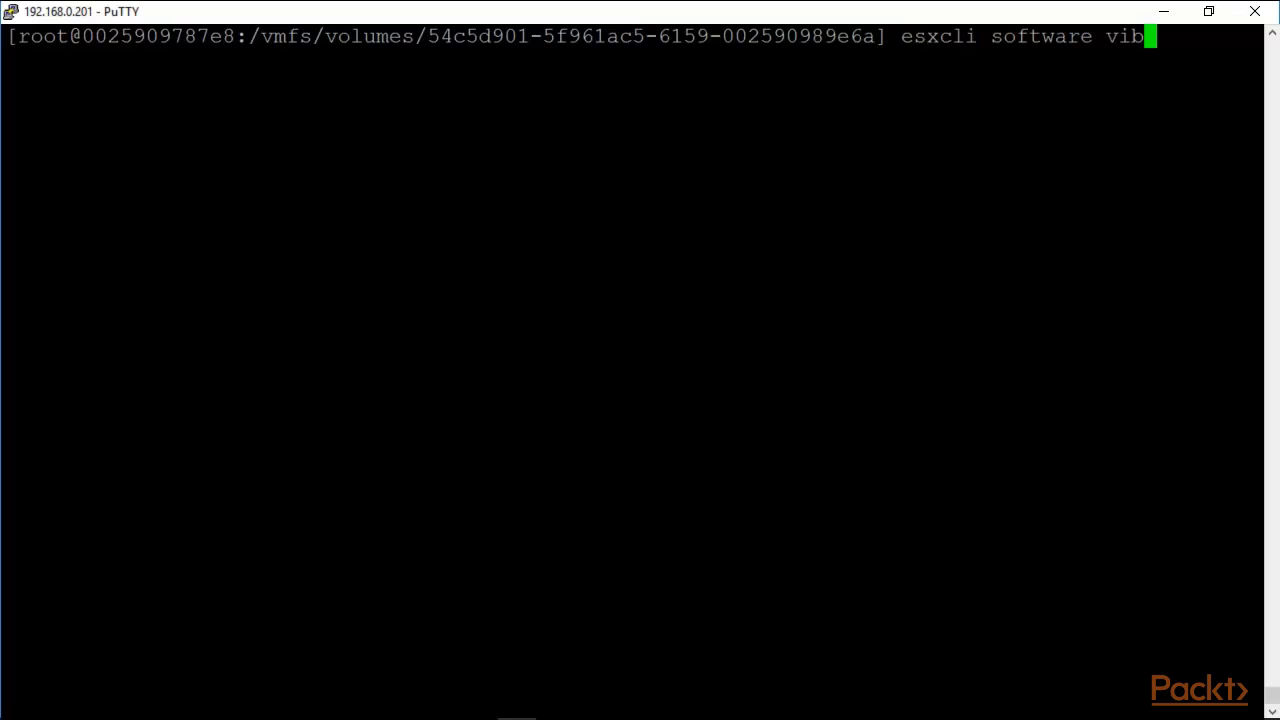
{"action": "type", "text": " list"}
{"action": "key", "text": "Return"}
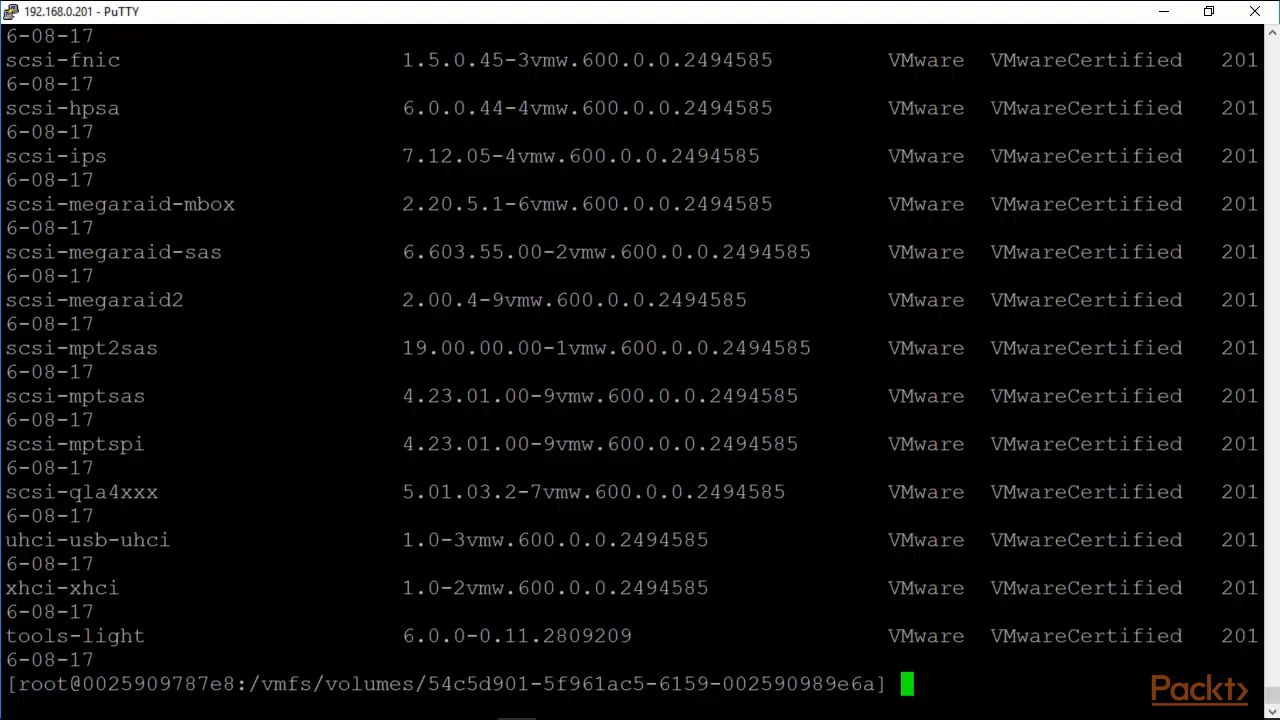
Step: List the installed VIB packages one screen at a time with esxcli software vib list | more and page through to the end
{"action": "key", "text": "Up"}
{"action": "type", "text": "| more"}
{"action": "key", "text": "Return"}
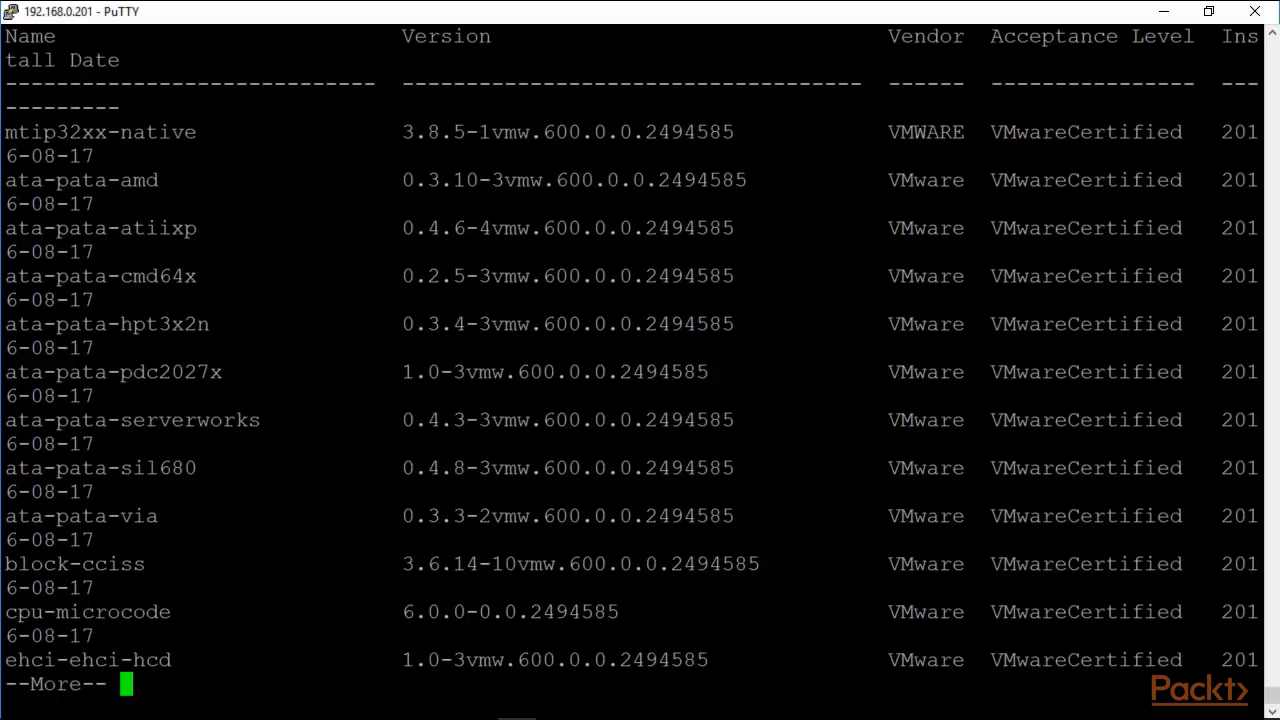
{"action": "key", "text": "space"}
{"action": "key", "text": "space"}
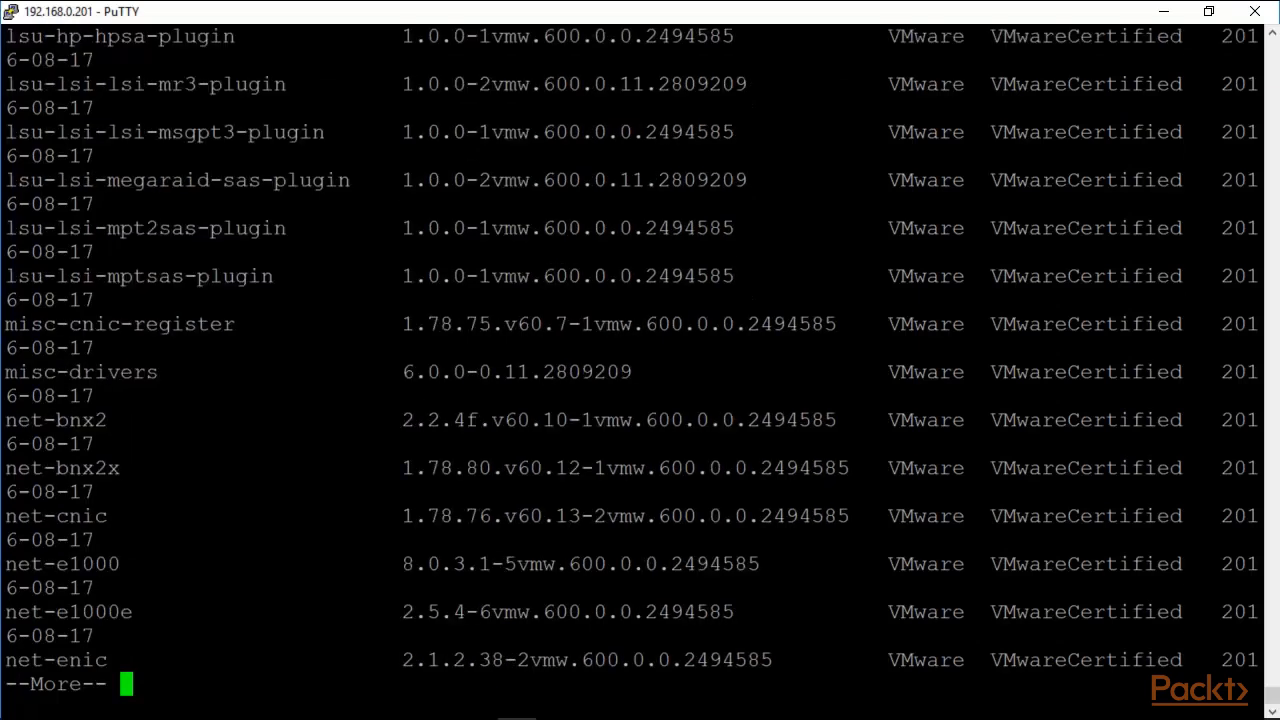
{"action": "key", "text": "space"}
{"action": "key", "text": "space"}
{"action": "key", "text": "space"}
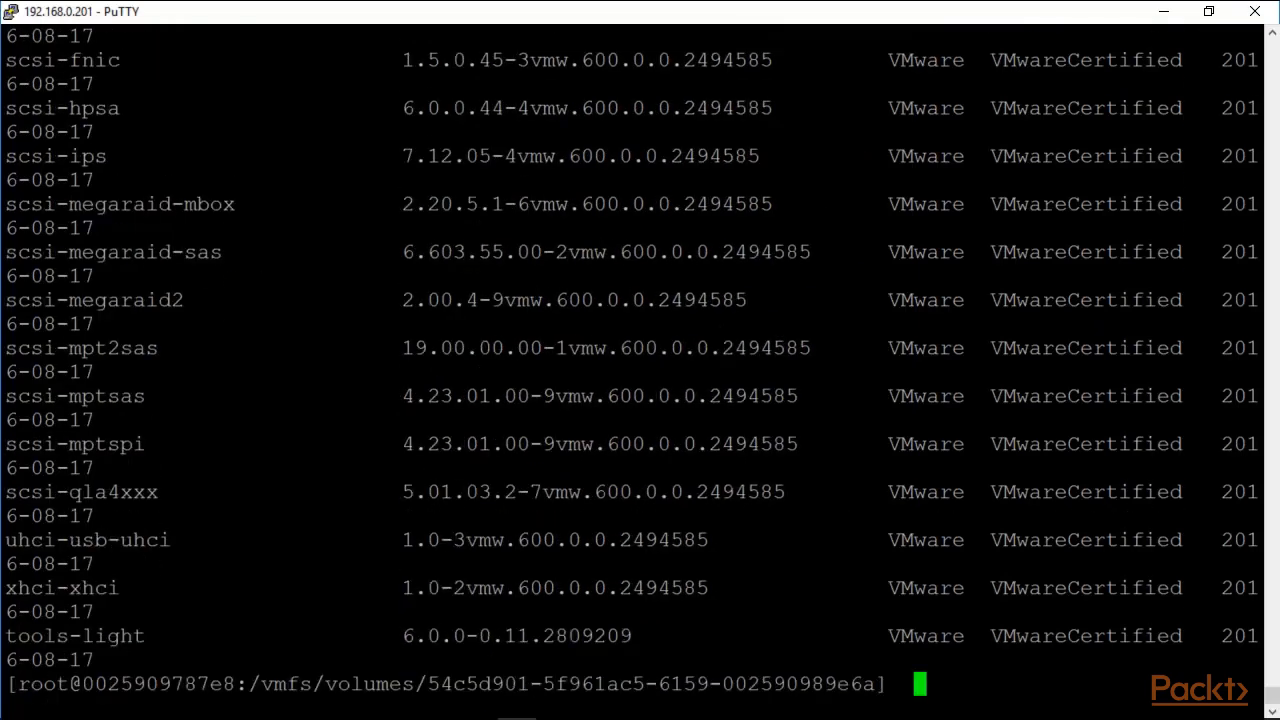
Step: Clear the terminal screen to return to an empty prompt
{"action": "type", "text": "clear"}
{"action": "key", "text": "Return"}
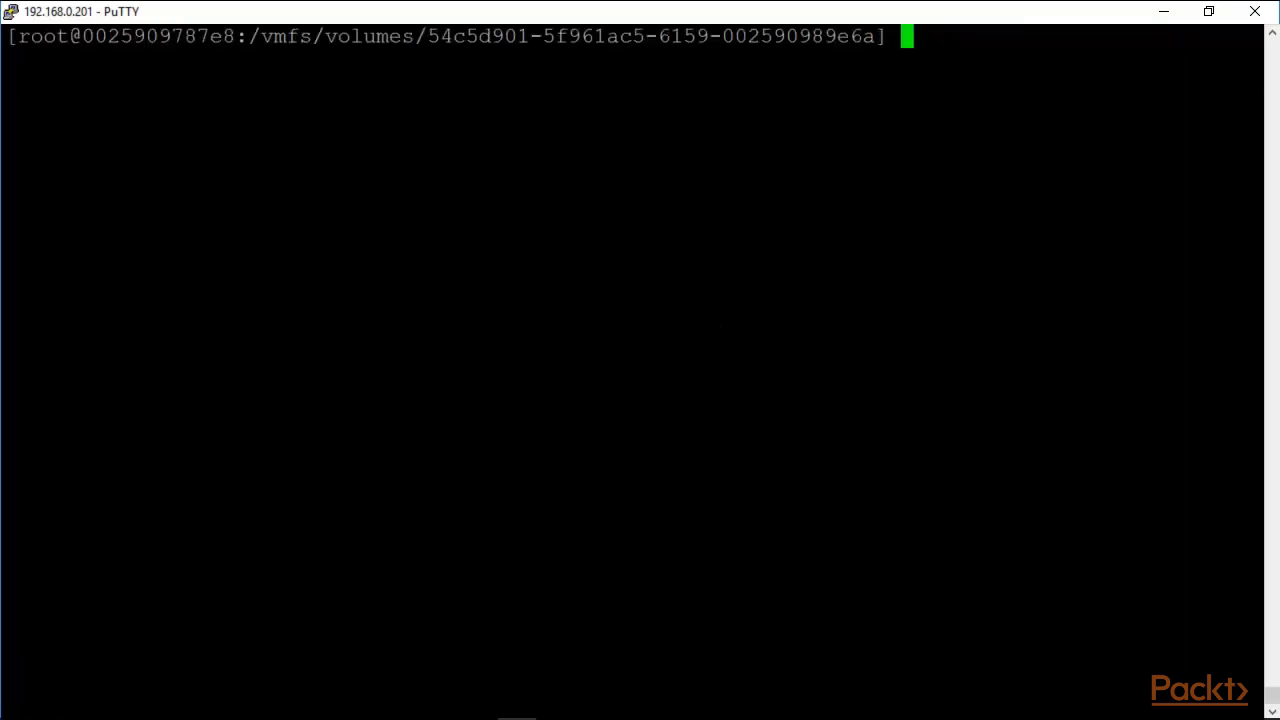
{"action": "type", "text": "clear"}
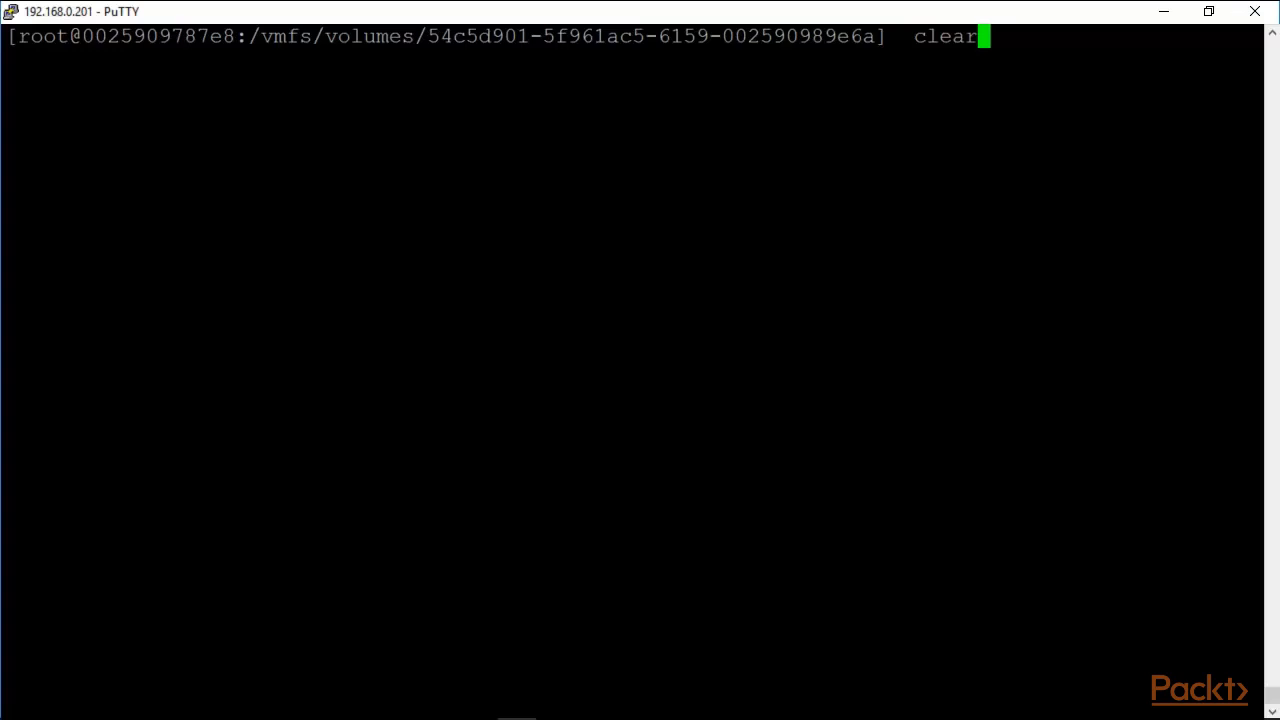
{"action": "key", "text": "Return"}
{"action": "key", "text": "Up"}
{"action": "key", "text": "Up"}
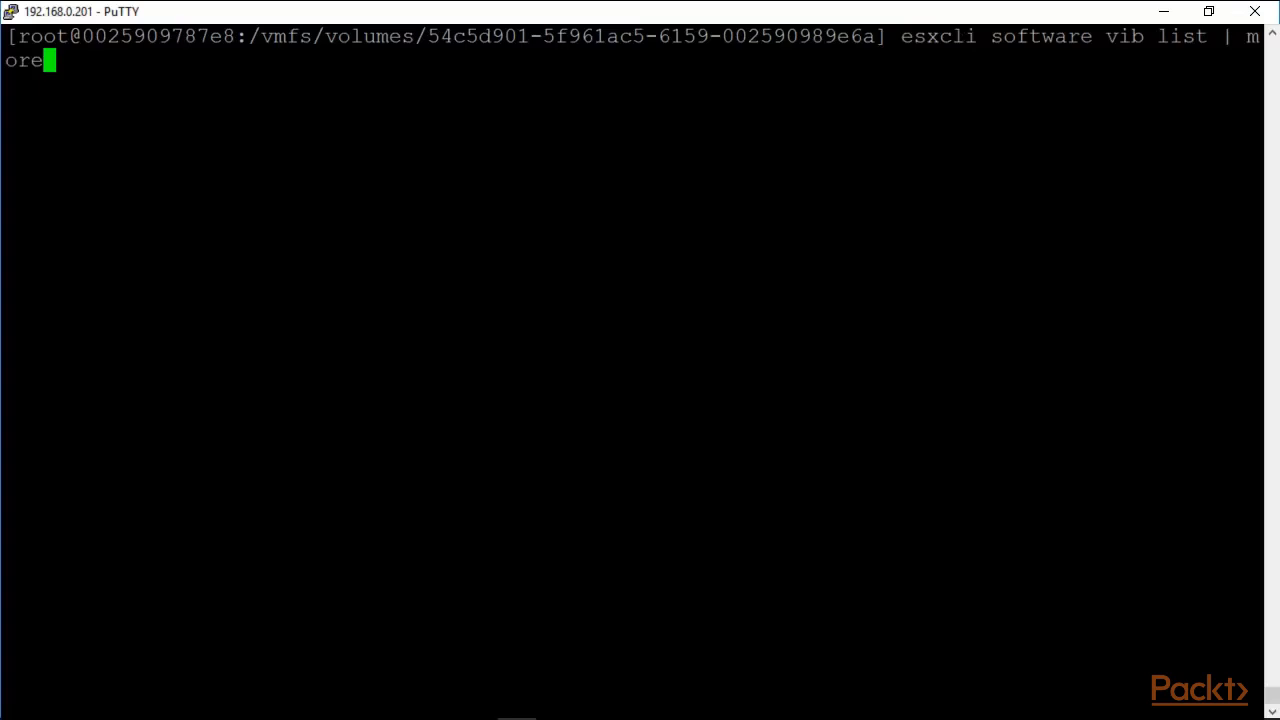
{"action": "key", "text": "BackSpace"}
{"action": "key", "text": "ctrl+c"}
Step: Run esxcli software vib install without options to check which VIB arguments it requires
{"action": "type", "text": "esxc"}
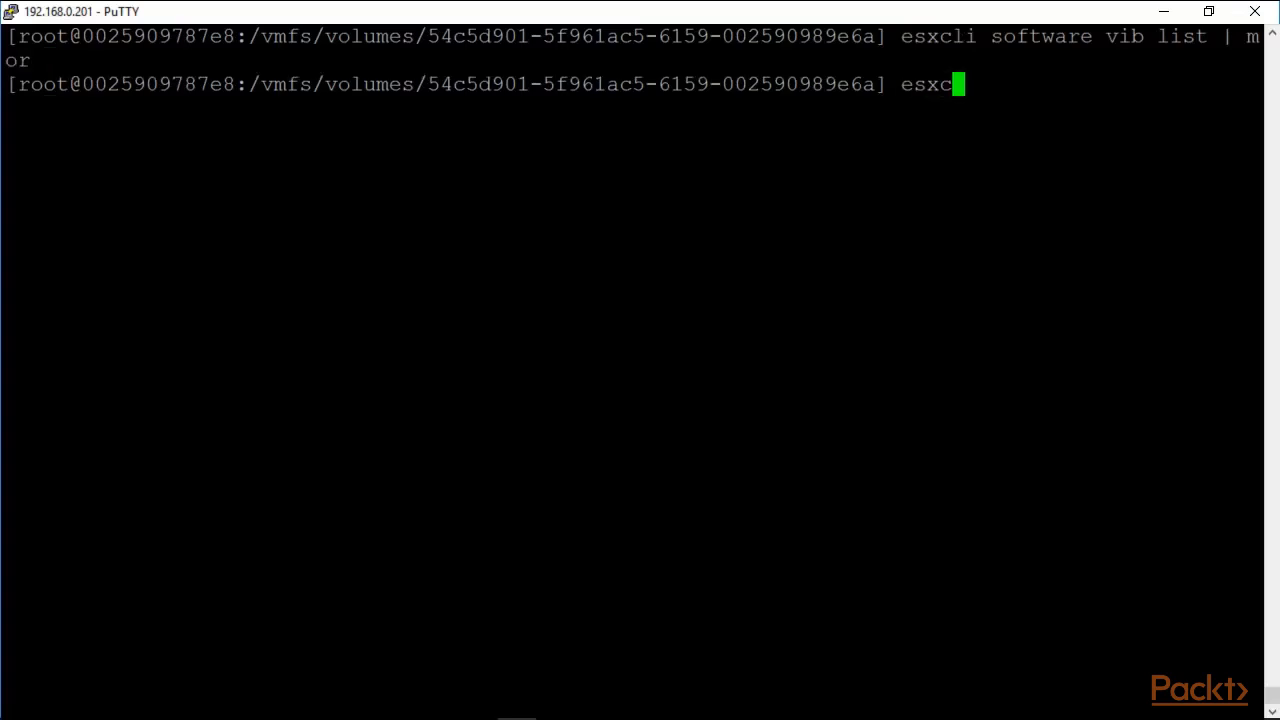
{"action": "type", "text": "li softw"}
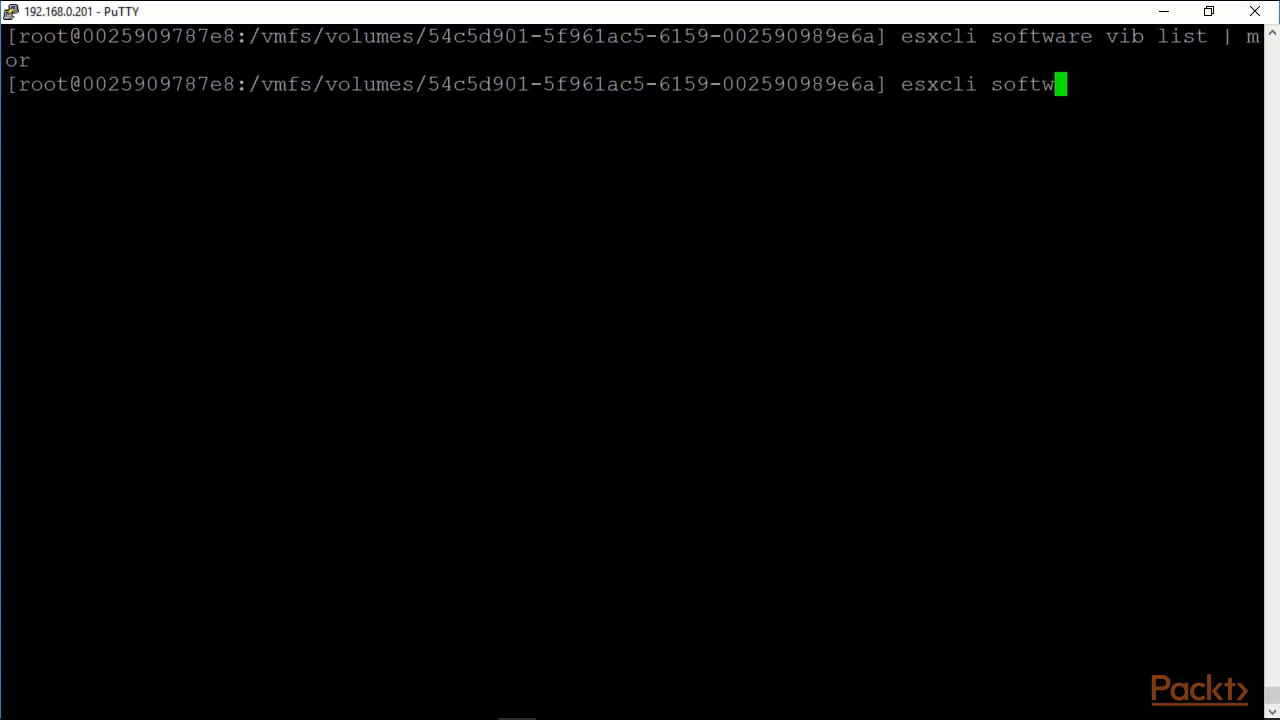
{"action": "type", "text": "are vi"}
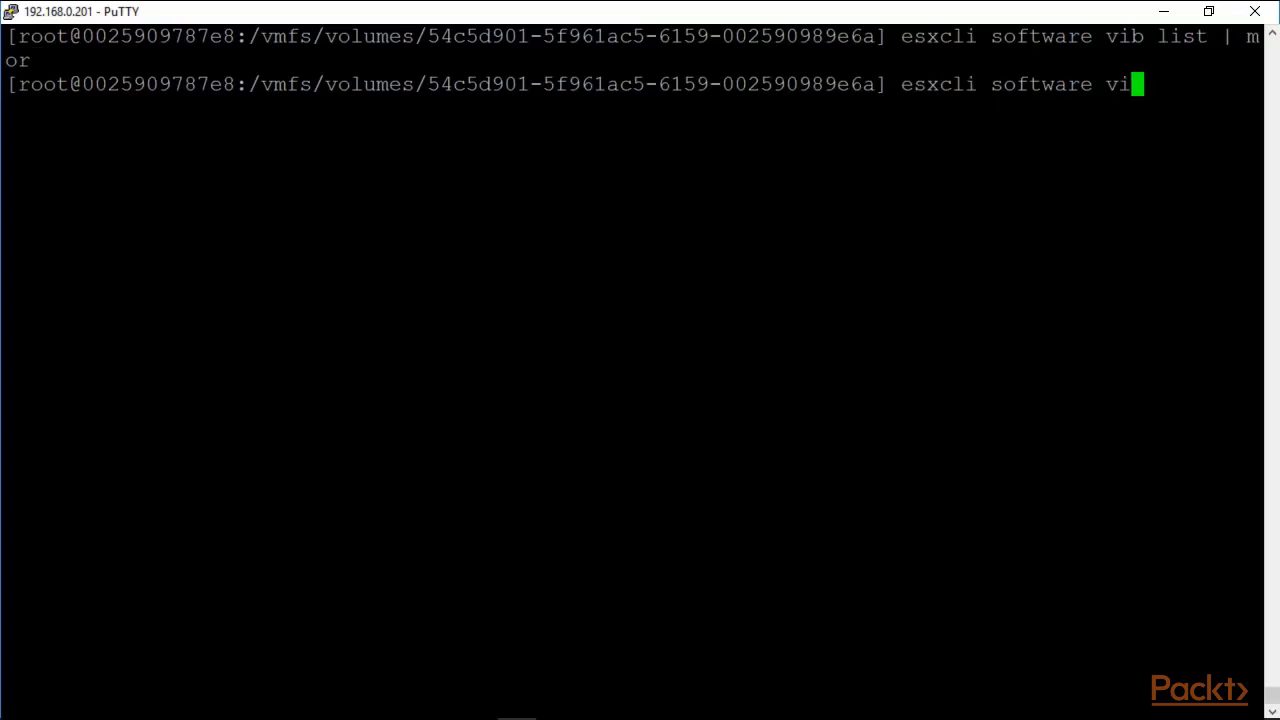
{"action": "type", "text": "b install"}
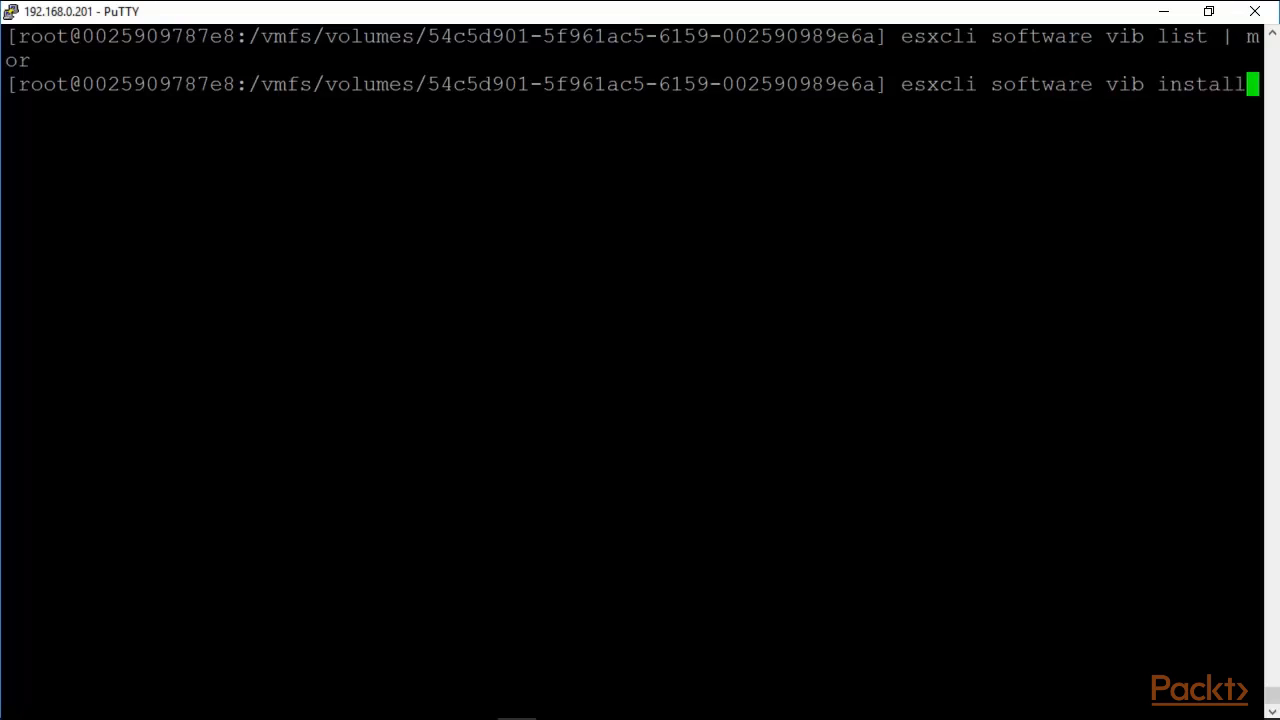
{"action": "key", "text": "Return"}
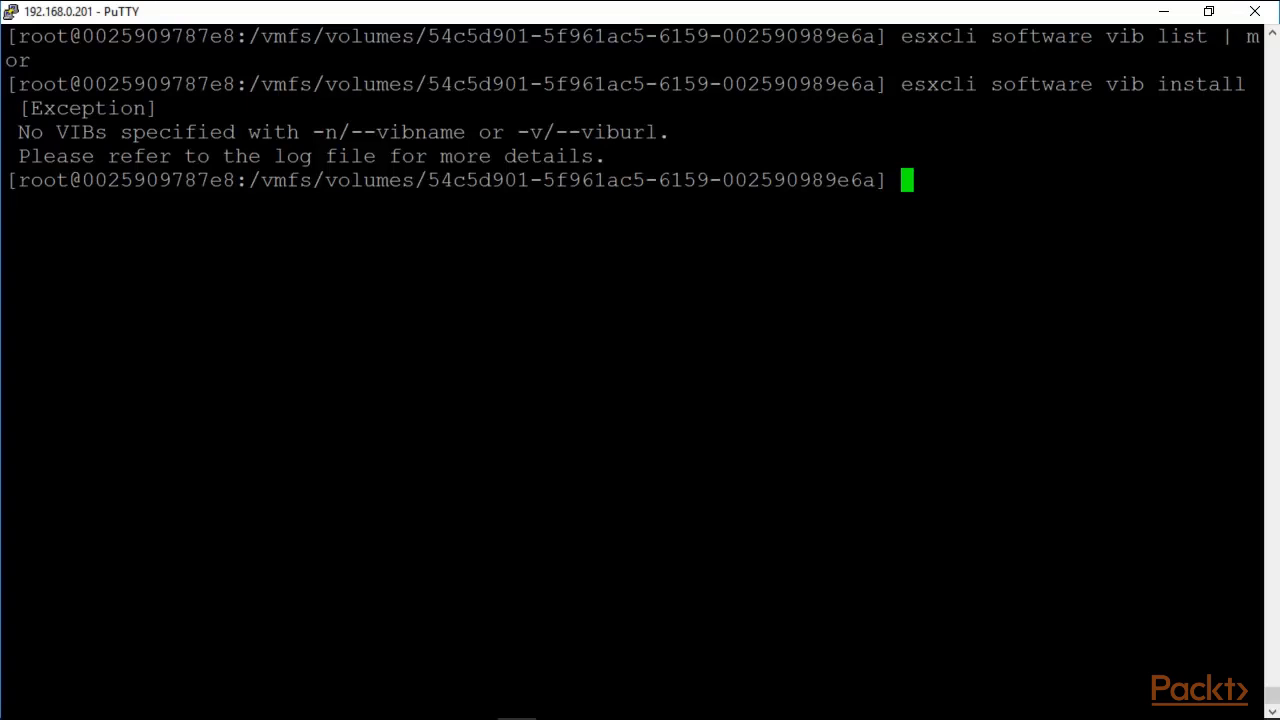
Step: Try to install /vmfs/volumes/"datastore1 (2)"/NVIDIA-vgx-VMware_ESXi_6.0_Host_Driver_346.42-1OEM.600.0.0.2159203.vib by recalling the install command and adding the -v option with this path
{"action": "key", "text": "Up"}
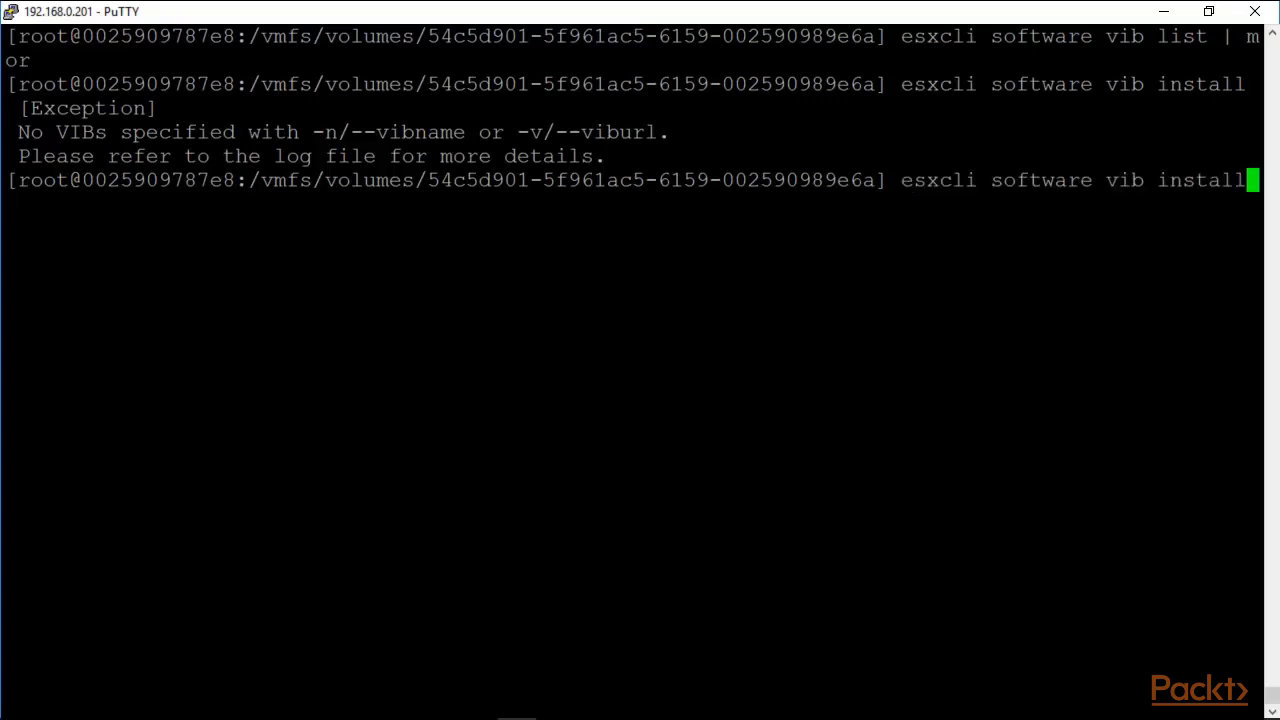
{"action": "type", "text": "-v /vmfs"}
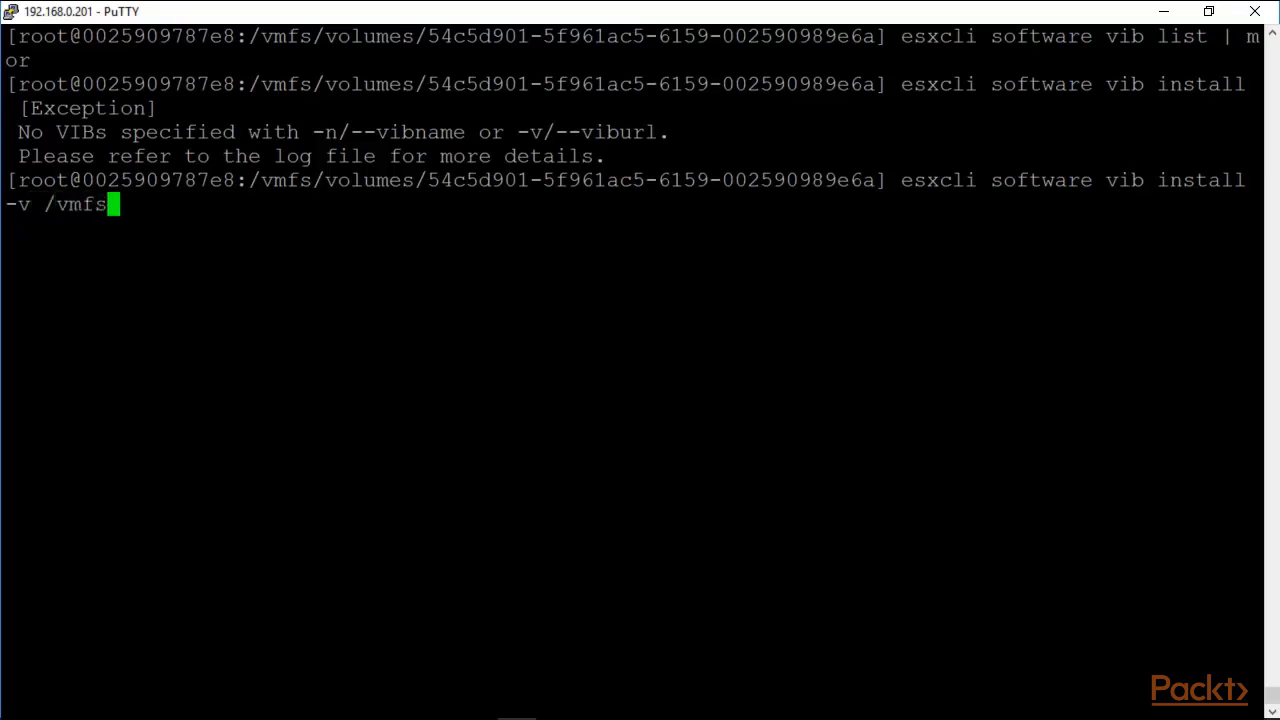
{"action": "type", "text": "/volu"}
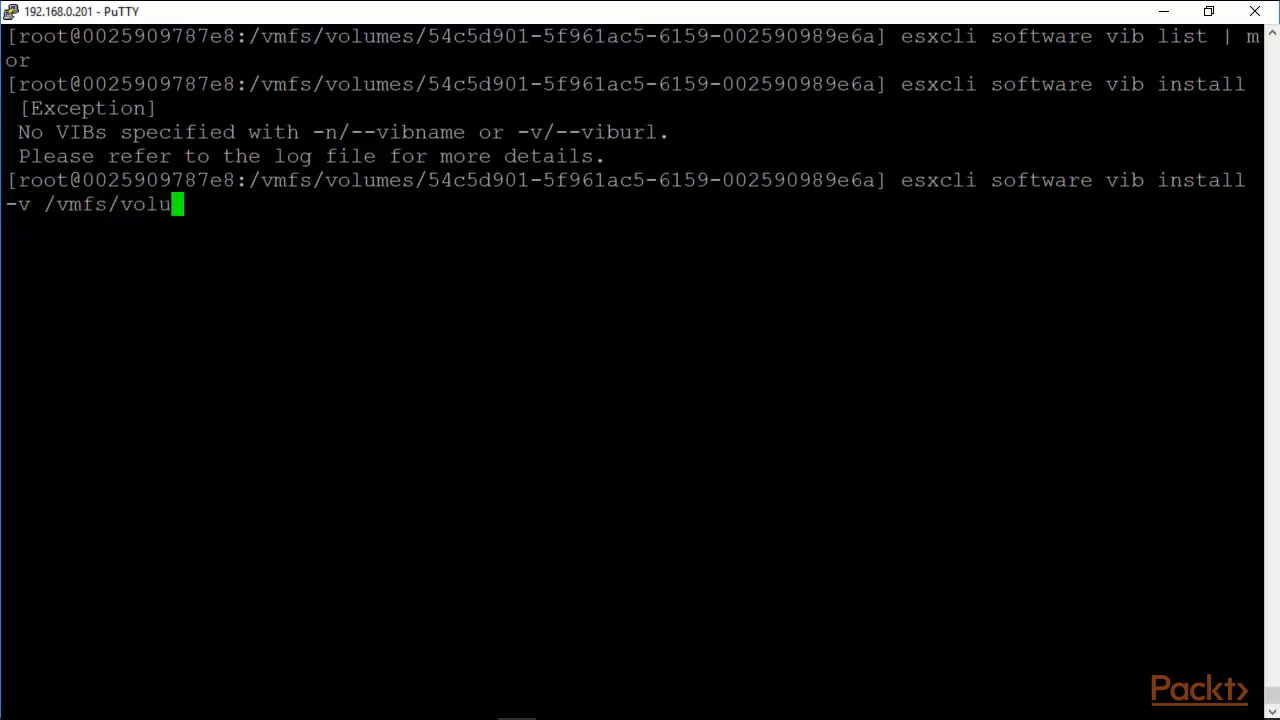
{"action": "type", "text": "mes/\"datas"}
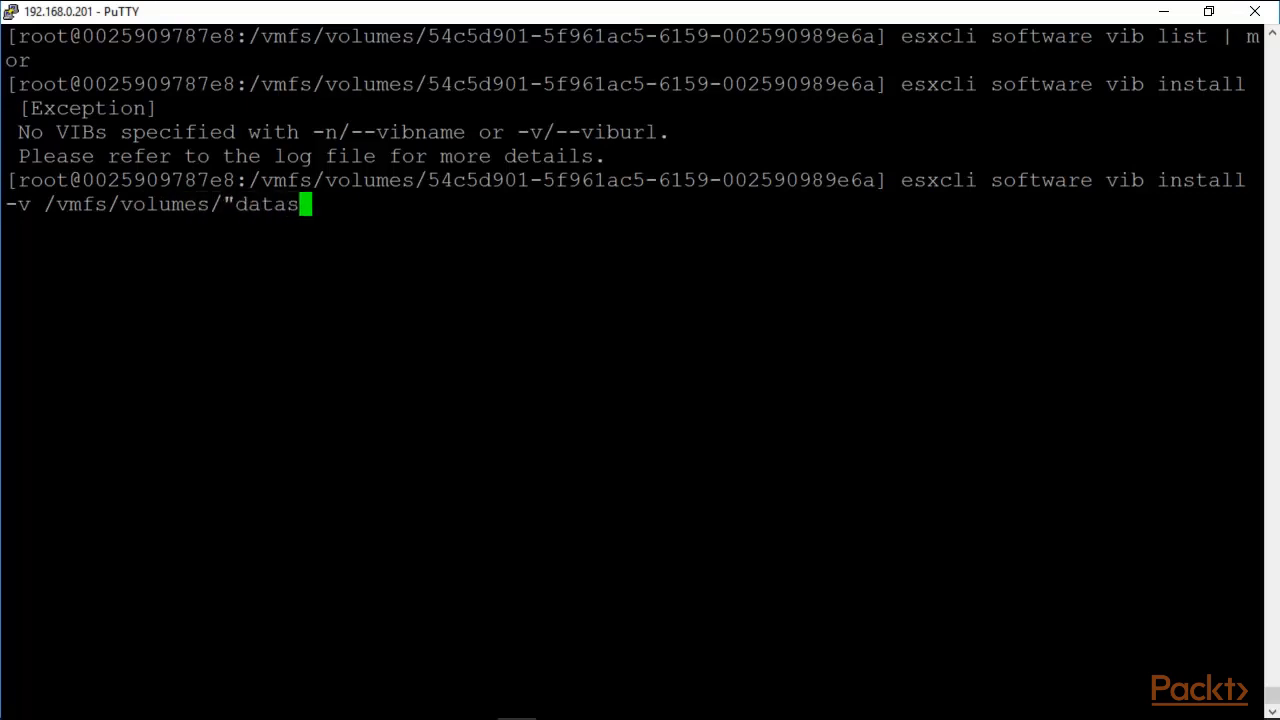
{"action": "type", "text": "to"}
{"action": "type", "text": "re1 ("}
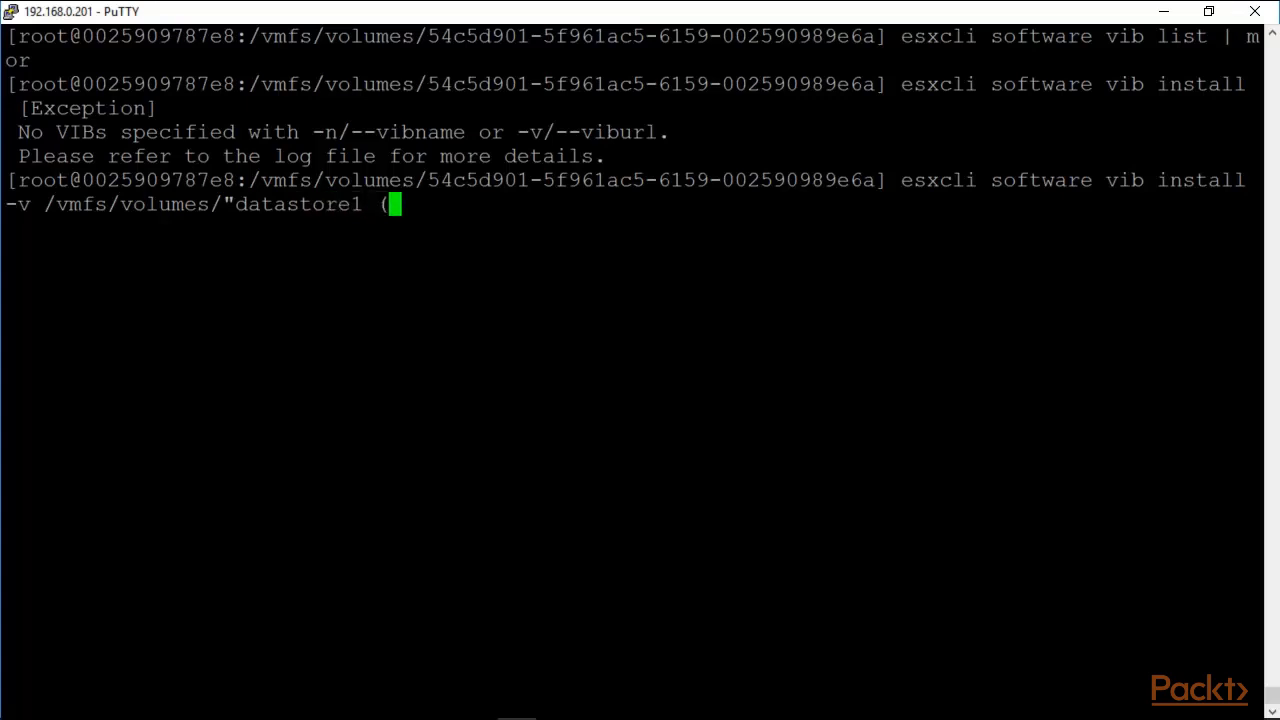
{"action": "type", "text": "2)\"/N"}
{"action": "key", "text": "Tab"}
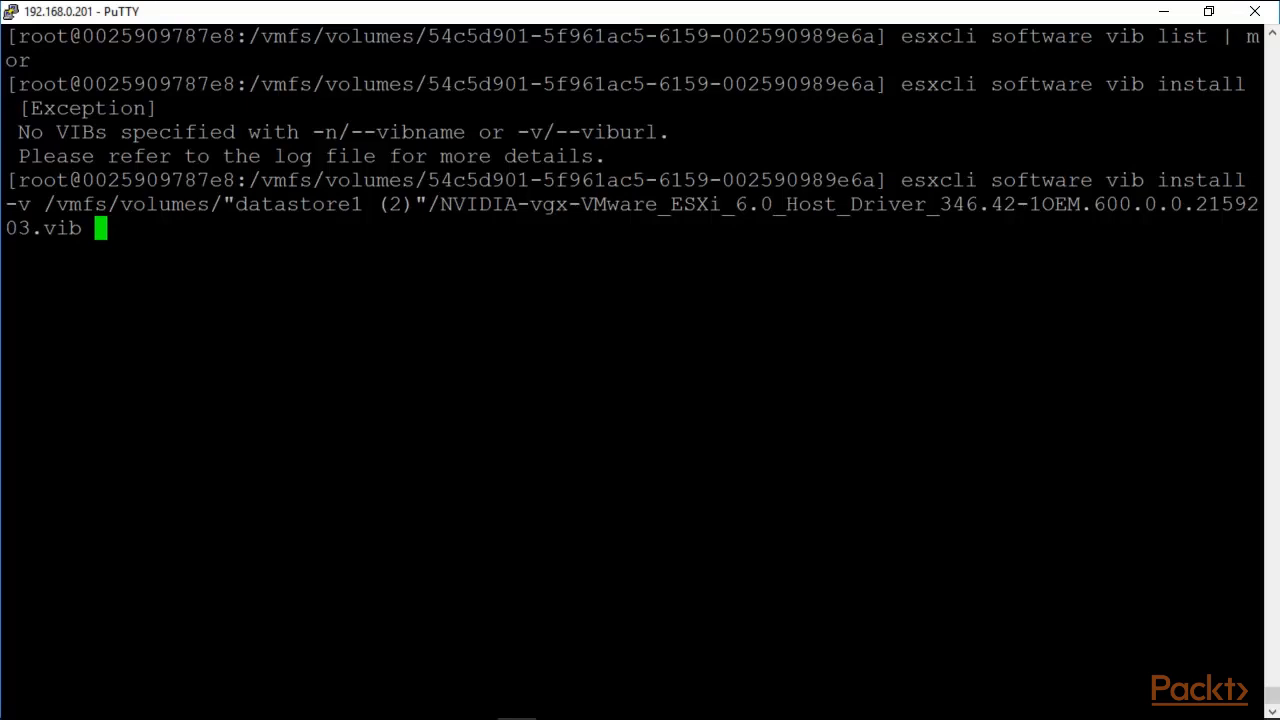
{"action": "key", "text": "Return"}
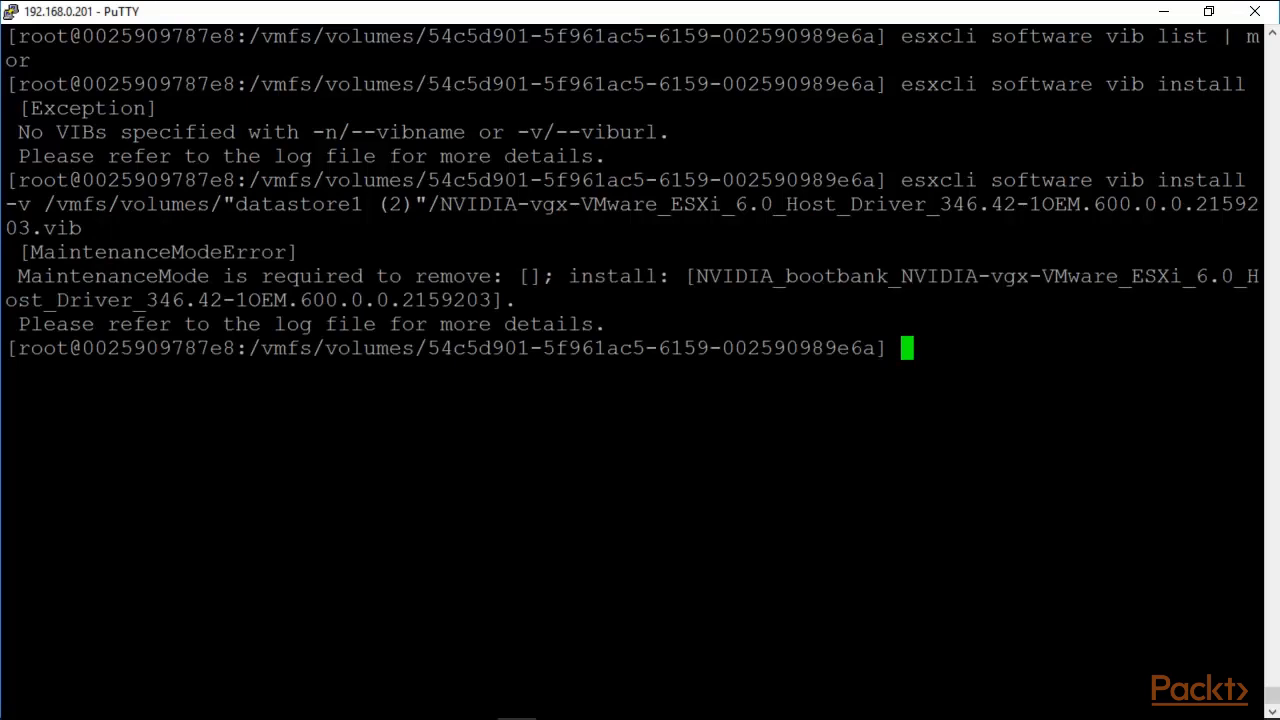
Step: Put the host into maintenance mode with esxcli system maintenanceMode set -e true, correcting the spelling of maintenanceMode before running it
{"action": "type", "text": "esxcli"}
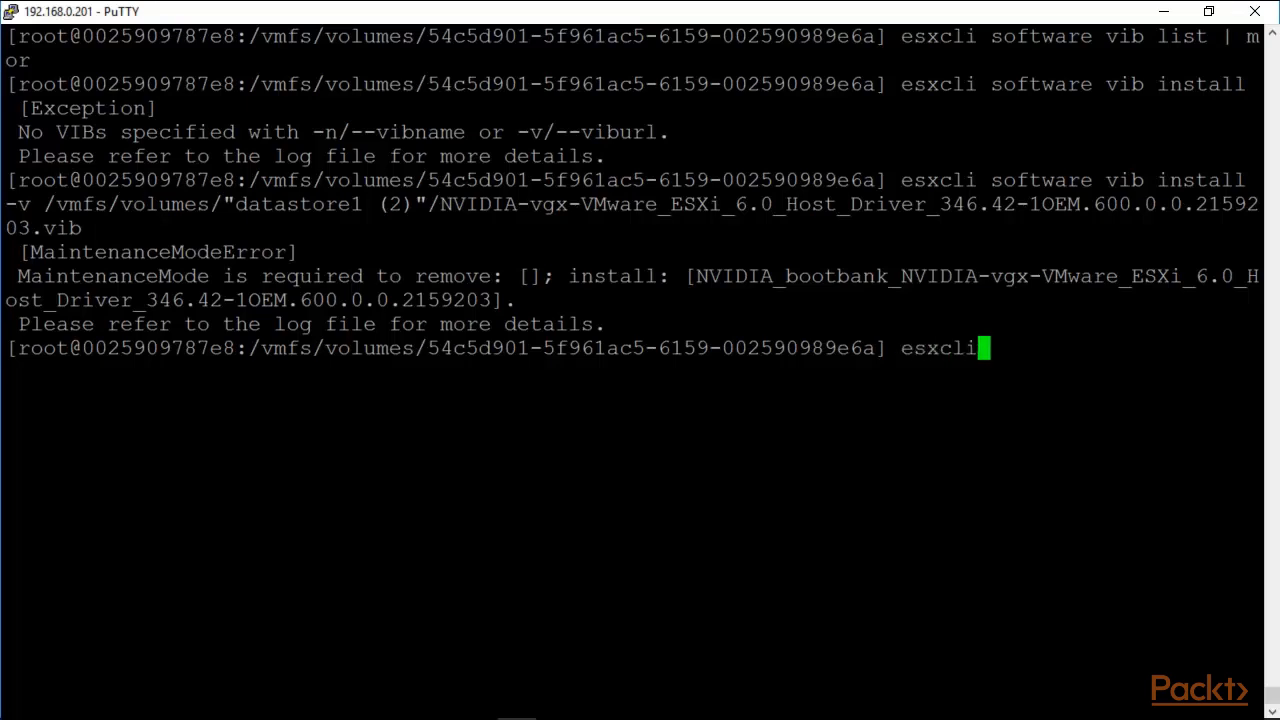
{"action": "type", "text": " system "}
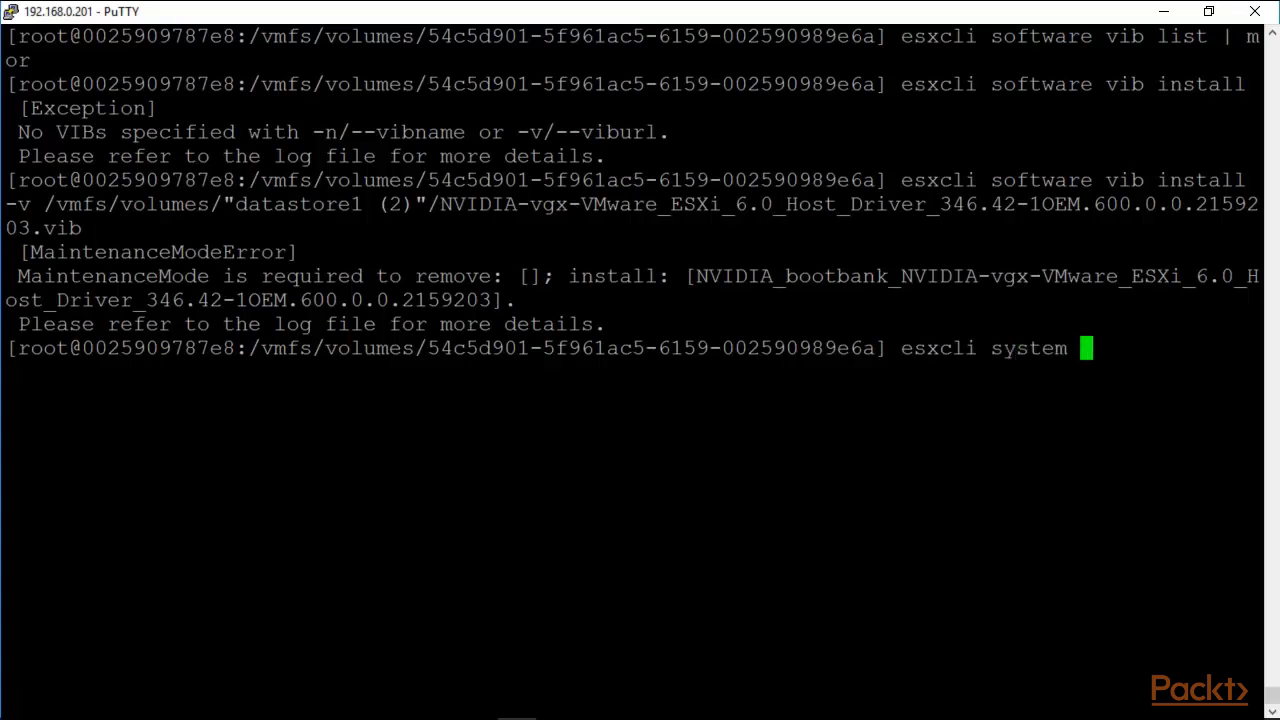
{"action": "type", "text": "maiinten"}
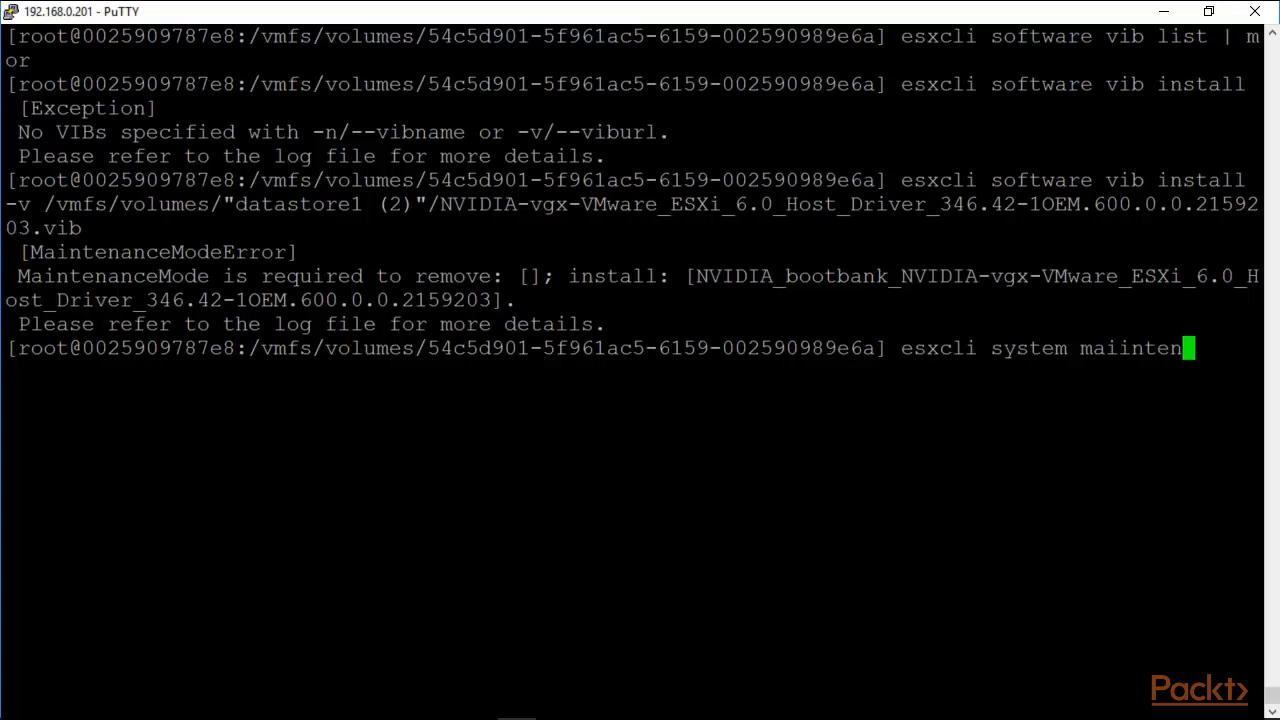
{"action": "type", "text": "anceMo"}
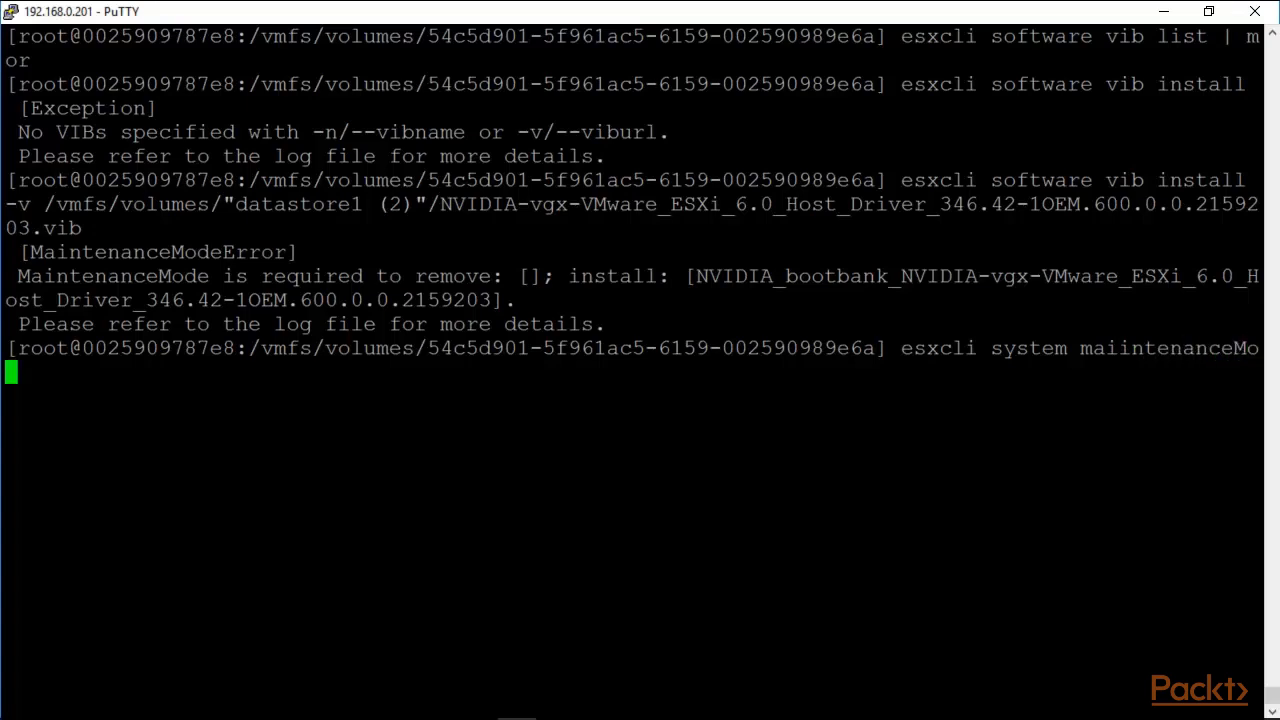
{"action": "type", "text": "de"}
{"action": "key", "text": "Left"}
{"action": "key", "text": "Left"}
{"action": "key", "text": "Left"}
{"action": "key", "text": "Left"}
{"action": "key", "text": "Left"}
{"action": "key", "text": "Left"}
{"action": "key", "text": "Left"}
{"action": "key", "text": "Left"}
{"action": "key", "text": "Left"}
{"action": "key", "text": "Left"}
{"action": "key", "text": "Left"}
{"action": "key", "text": "Left"}
{"action": "key", "text": "Left"}
{"action": "key", "text": "Left"}
{"action": "key", "text": "Left"}
{"action": "key", "text": "Left"}
{"action": "key", "text": "Right"}
{"action": "key", "text": "Right"}
{"action": "key", "text": "Right"}
{"action": "key", "text": "BackSpace"}
{"action": "key", "text": "Right"}
{"action": "key", "text": "Right"}
{"action": "key", "text": "Right"}
{"action": "key", "text": "Right"}
{"action": "key", "text": "Right"}
{"action": "key", "text": "Right"}
{"action": "key", "text": "Right"}
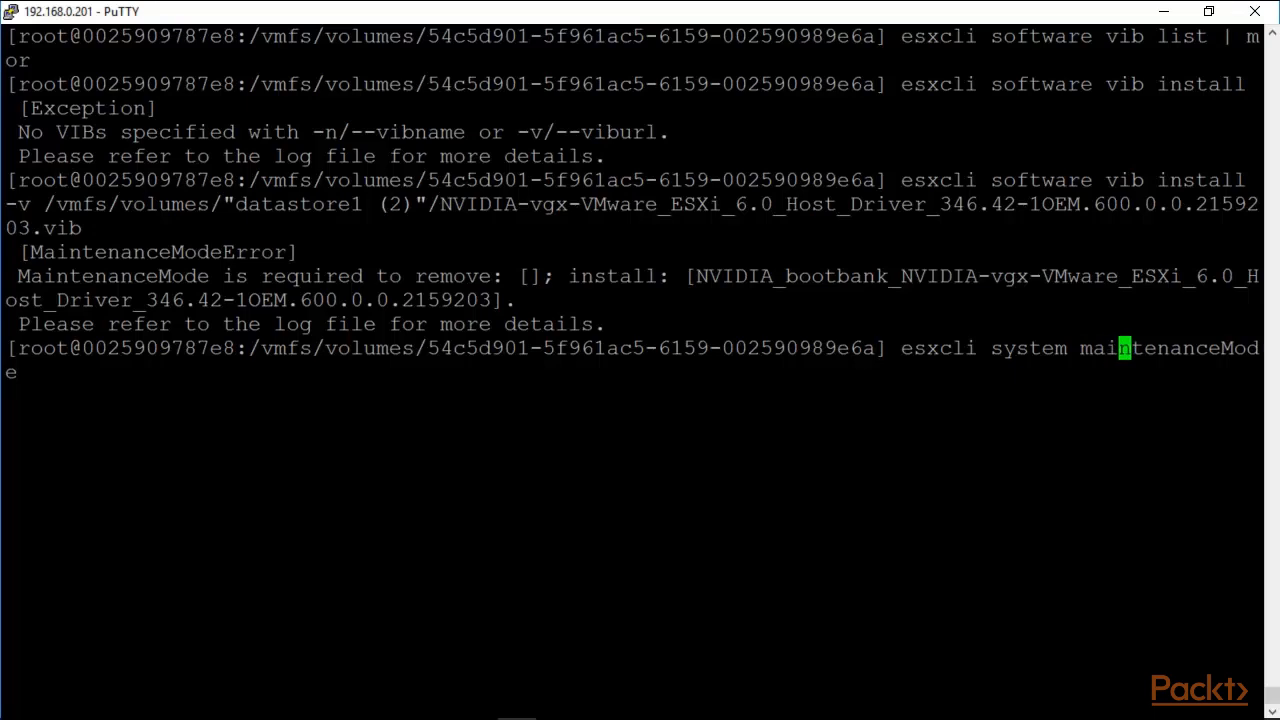
{"action": "key", "text": "Right"}
{"action": "key", "text": "Right"}
{"action": "key", "text": "Right"}
{"action": "key", "text": "Right"}
{"action": "key", "text": "Right"}
{"action": "key", "text": "Right"}
{"action": "type", "text": "set "}
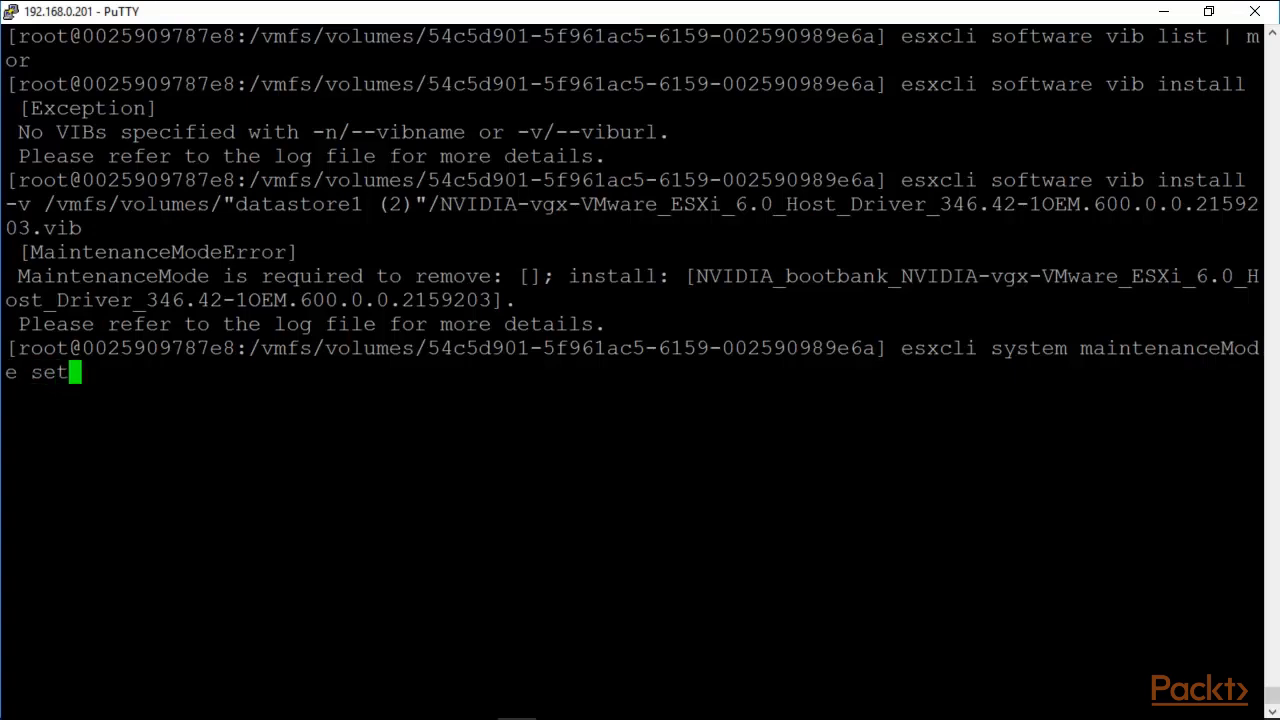
{"action": "type", "text": "-e true"}
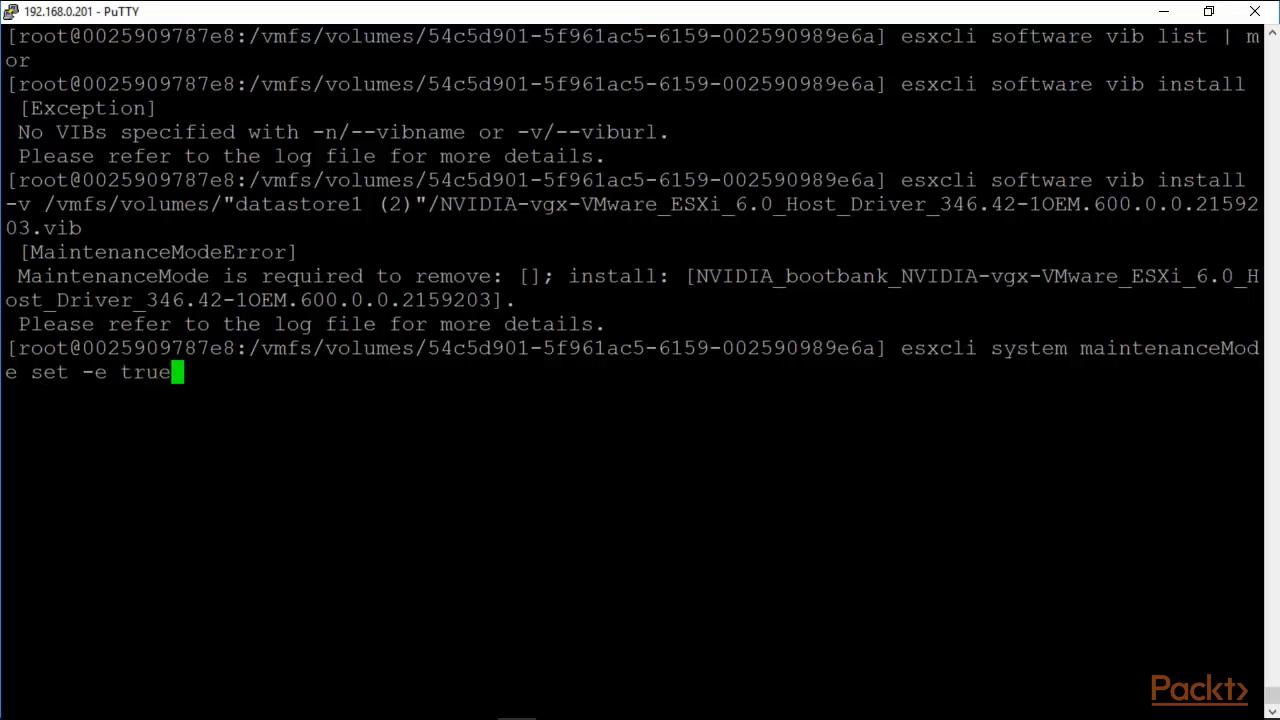
{"action": "key", "text": "Return"}
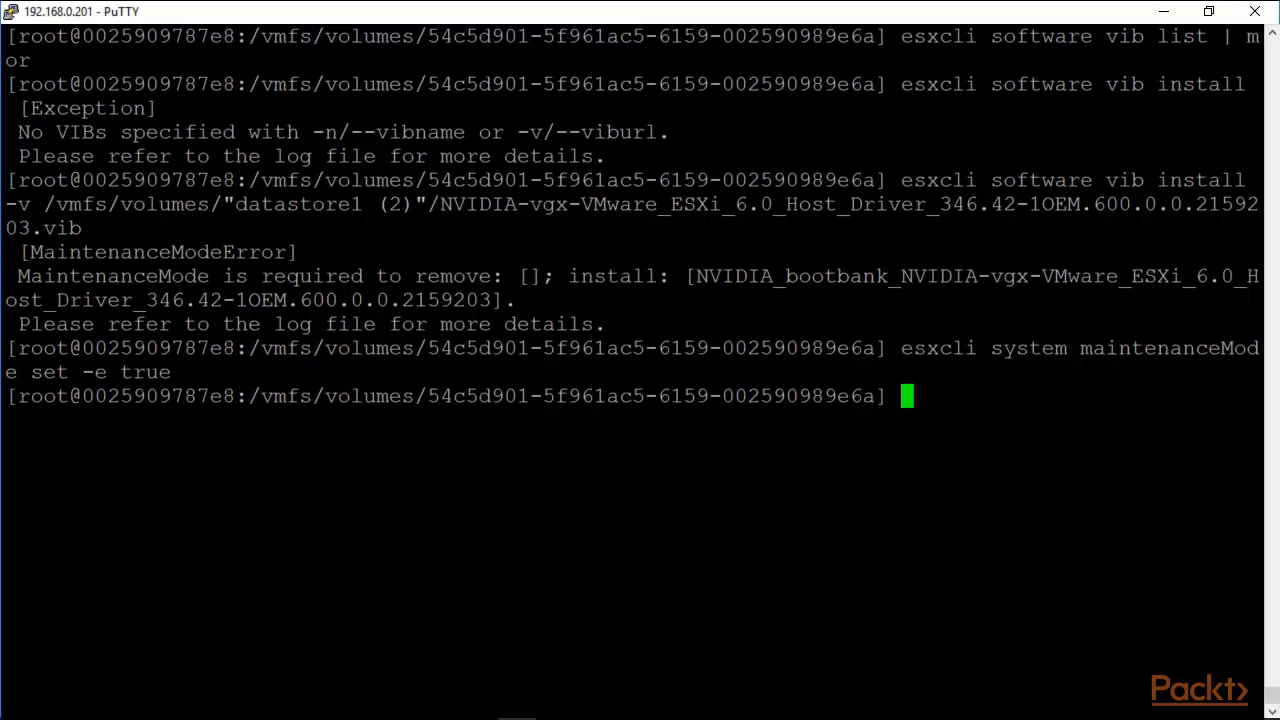
Step: Recall the last command and replace its set option with get to query the host's maintenance mode state
{"action": "key", "text": "Up"}
{"action": "key", "text": "BackSpace"}
{"action": "key", "text": "BackSpace"}
{"action": "key", "text": "BackSpace"}
{"action": "key", "text": "BackSpace"}
{"action": "key", "text": "BackSpace"}
{"action": "key", "text": "BackSpace"}
{"action": "key", "text": "BackSpace"}
{"action": "key", "text": "BackSpace"}
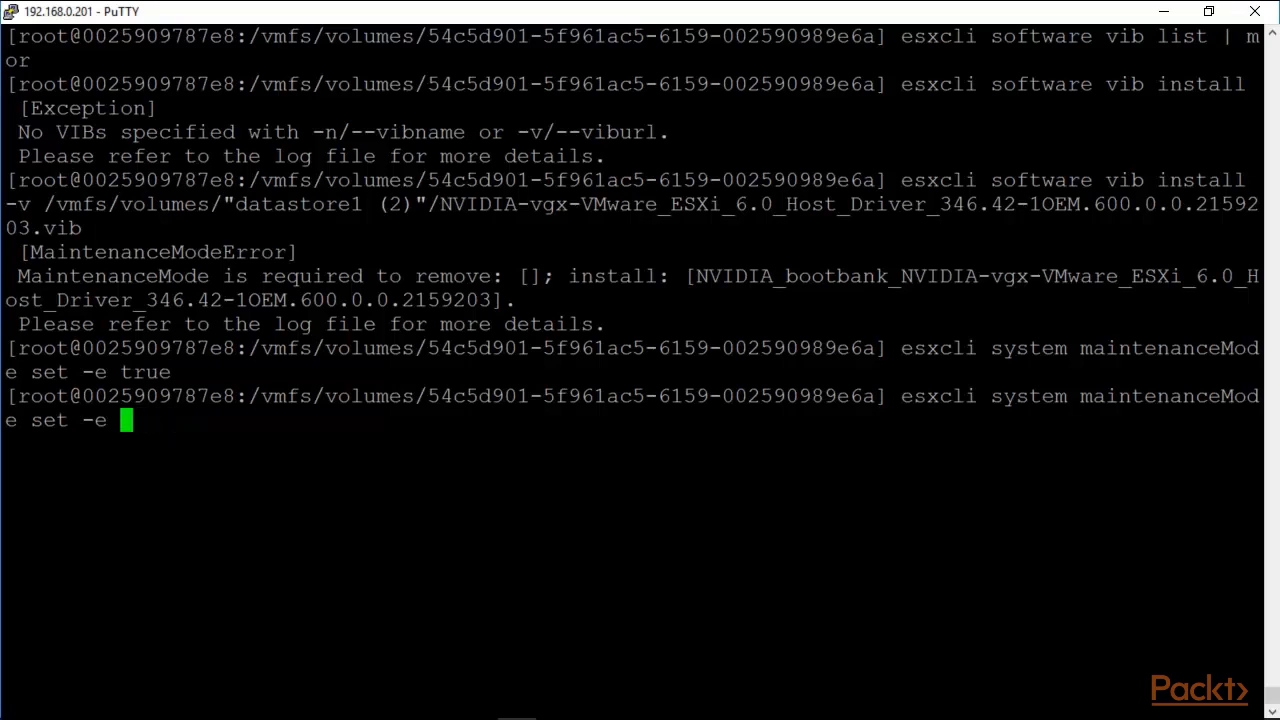
{"action": "key", "text": "BackSpace"}
{"action": "key", "text": "BackSpace"}
{"action": "key", "text": "BackSpace"}
{"action": "type", "text": "get"}
{"action": "key", "text": "Return"}
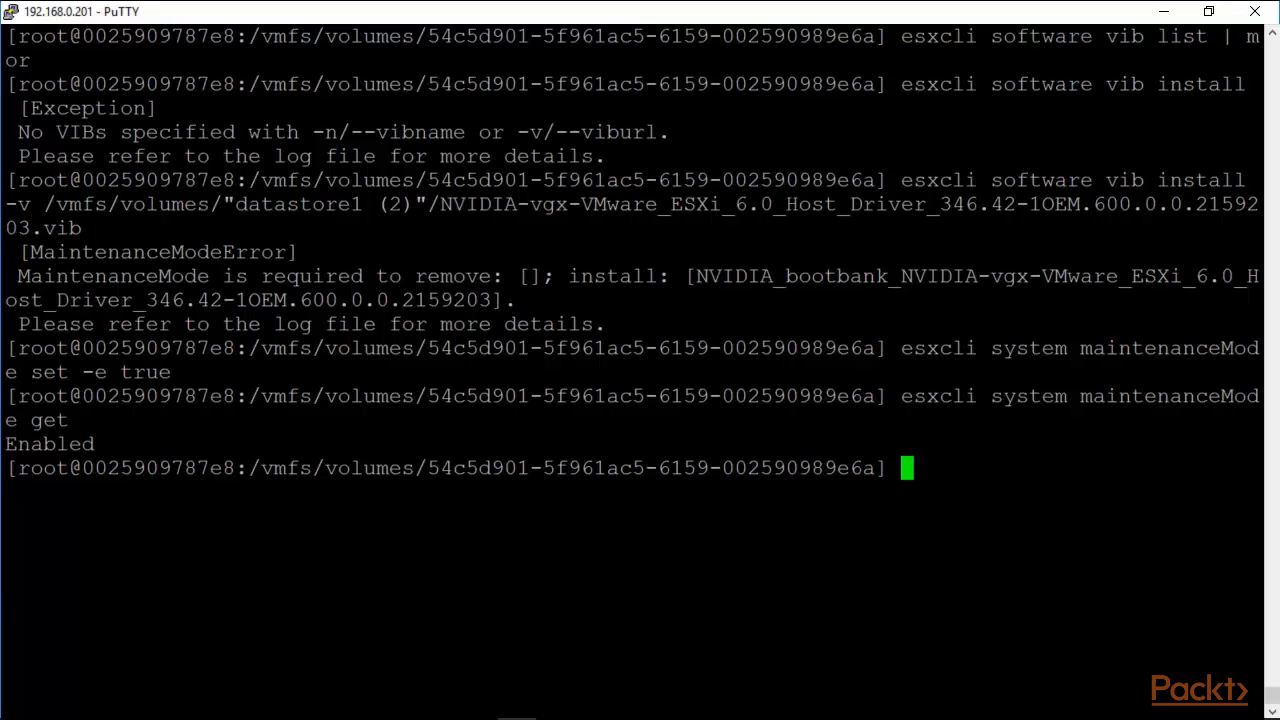
Step: Recall the esxcli software vib install command for the NVIDIA host driver VIB and run it again
{"action": "key", "text": "Up"}
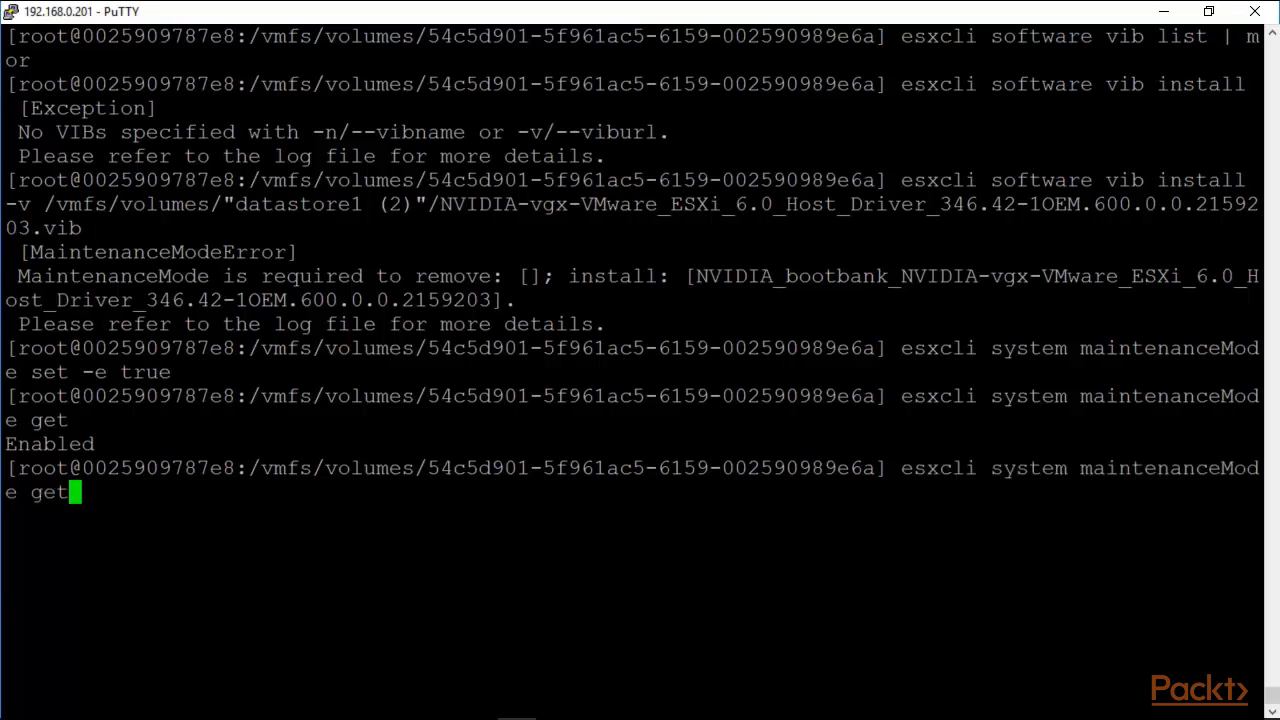
{"action": "key", "text": "Up"}
{"action": "key", "text": "Up"}
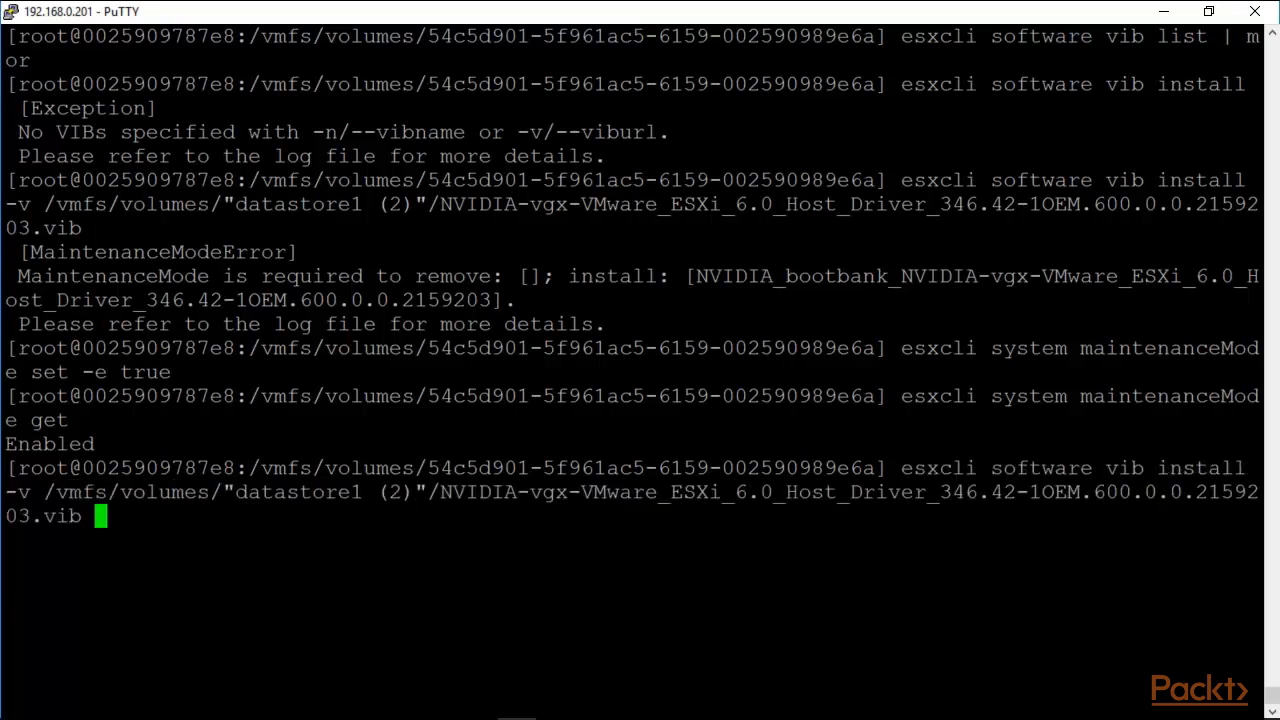
{"action": "key", "text": "Return"}
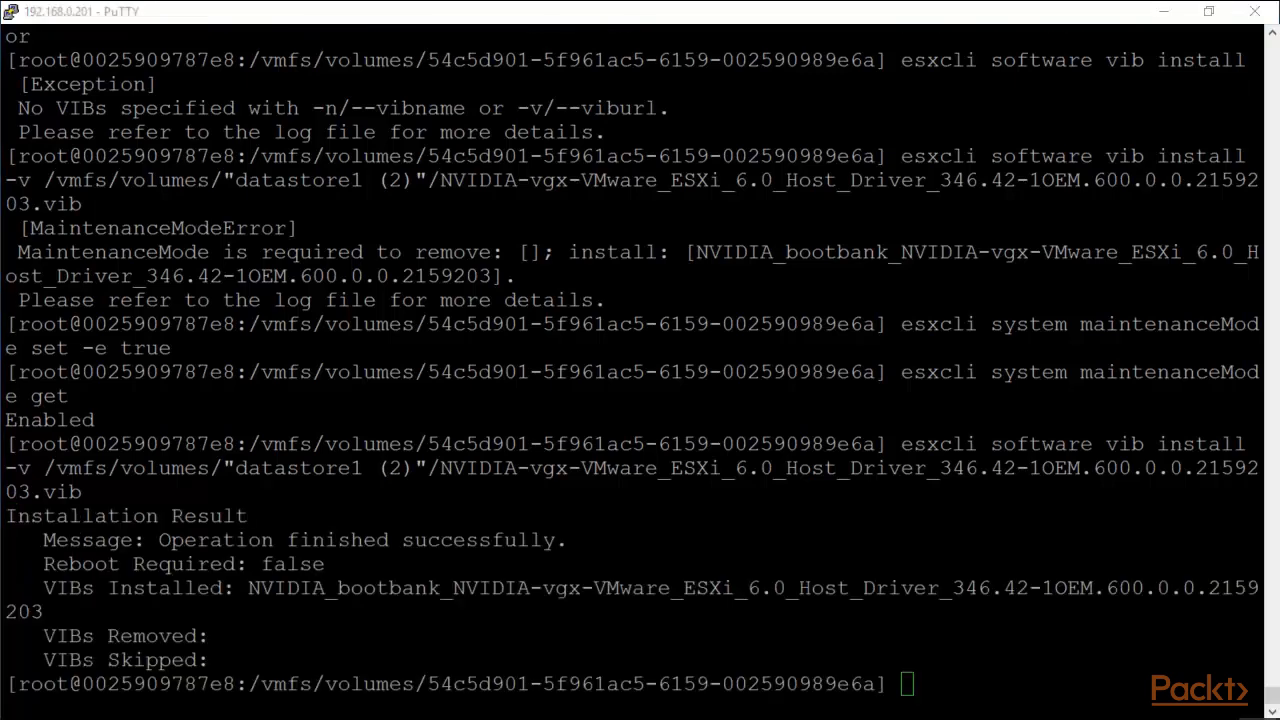
Step: Review the installation result's message, reboot requirement and installed VIB name by highlighting each line in the output
{"action": "left_click_drag", "start_coordinate": [1259, 541], "coordinate": [183, 541]}
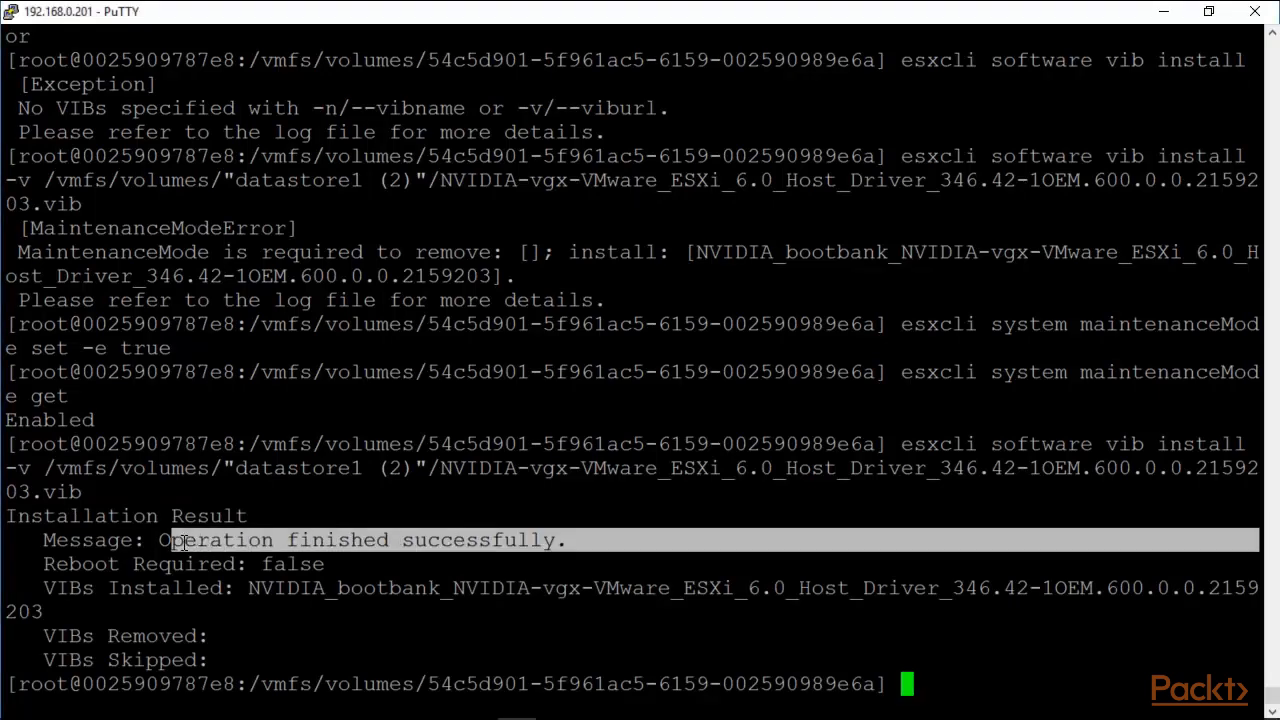
{"action": "left_click_drag", "start_coordinate": [1259, 564], "coordinate": [46, 566]}
{"action": "left_click_drag", "start_coordinate": [236, 588], "coordinate": [466, 588]}
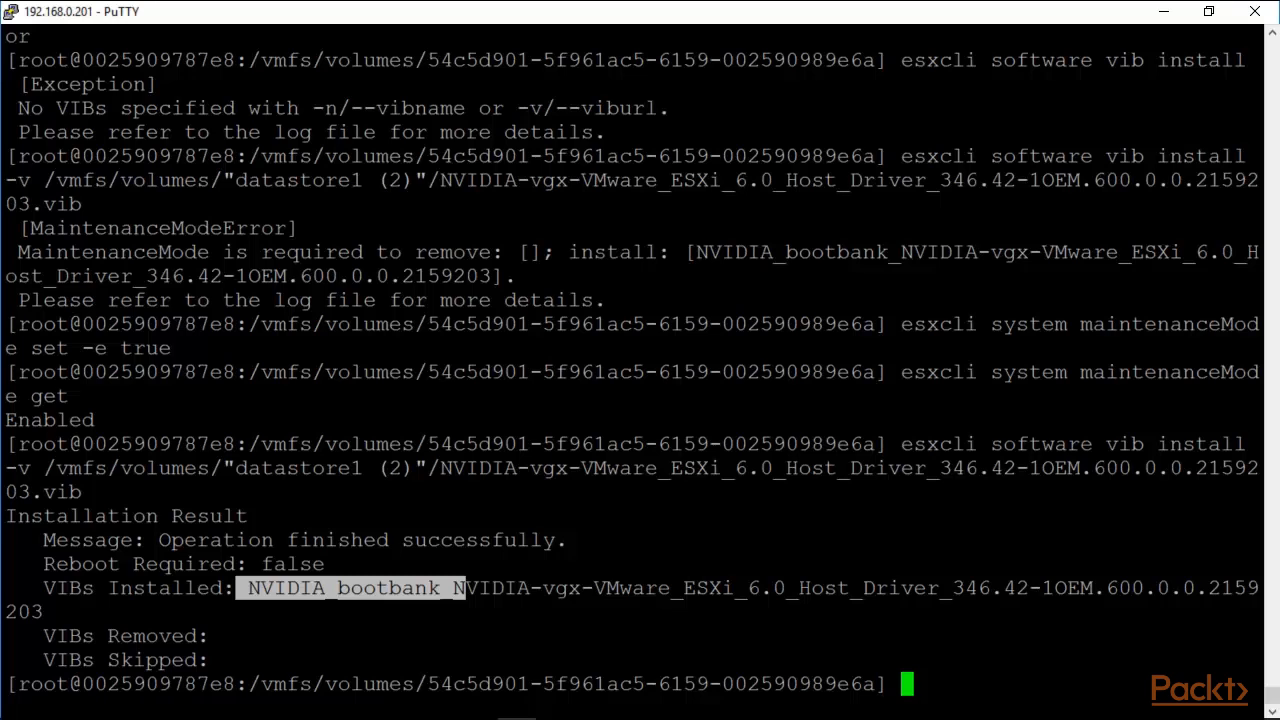
{"action": "left_click", "coordinate": [468, 590]}
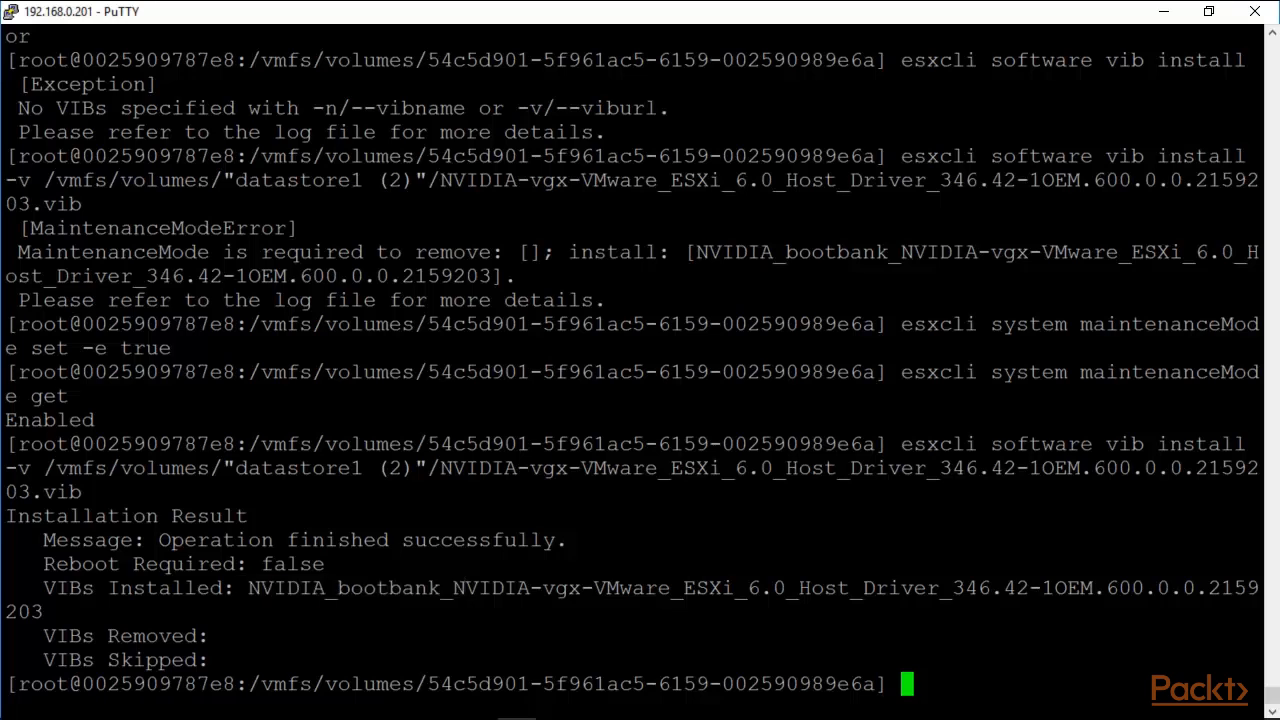
Step: List the VIBs installed on the host with esxcli software vib list
{"action": "type", "text": "esx"}
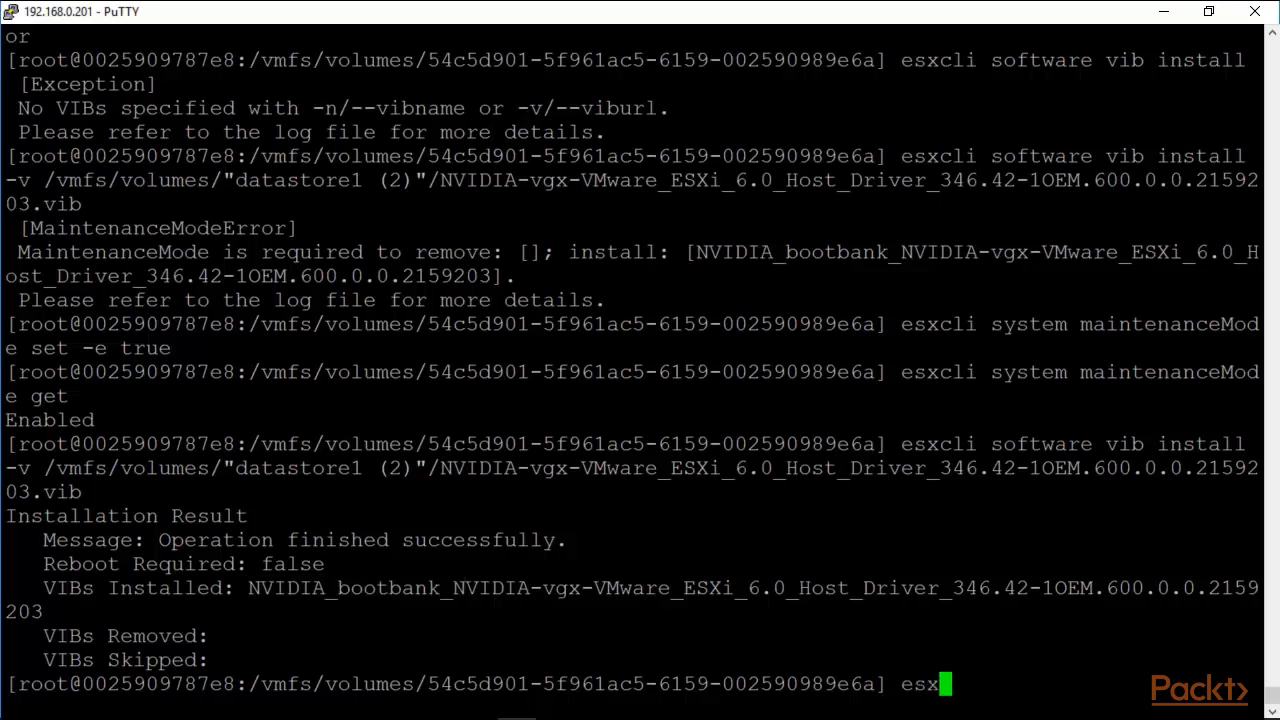
{"action": "type", "text": "cli soft"}
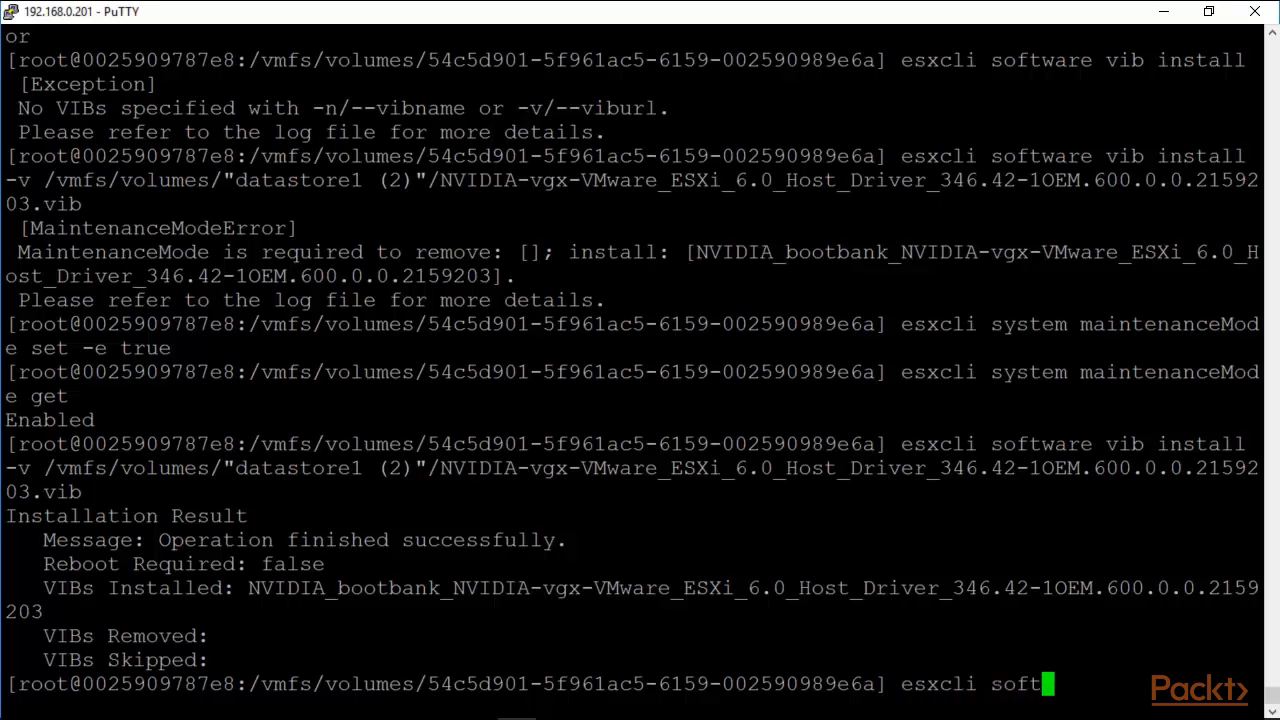
{"action": "type", "text": "ware vib list"}
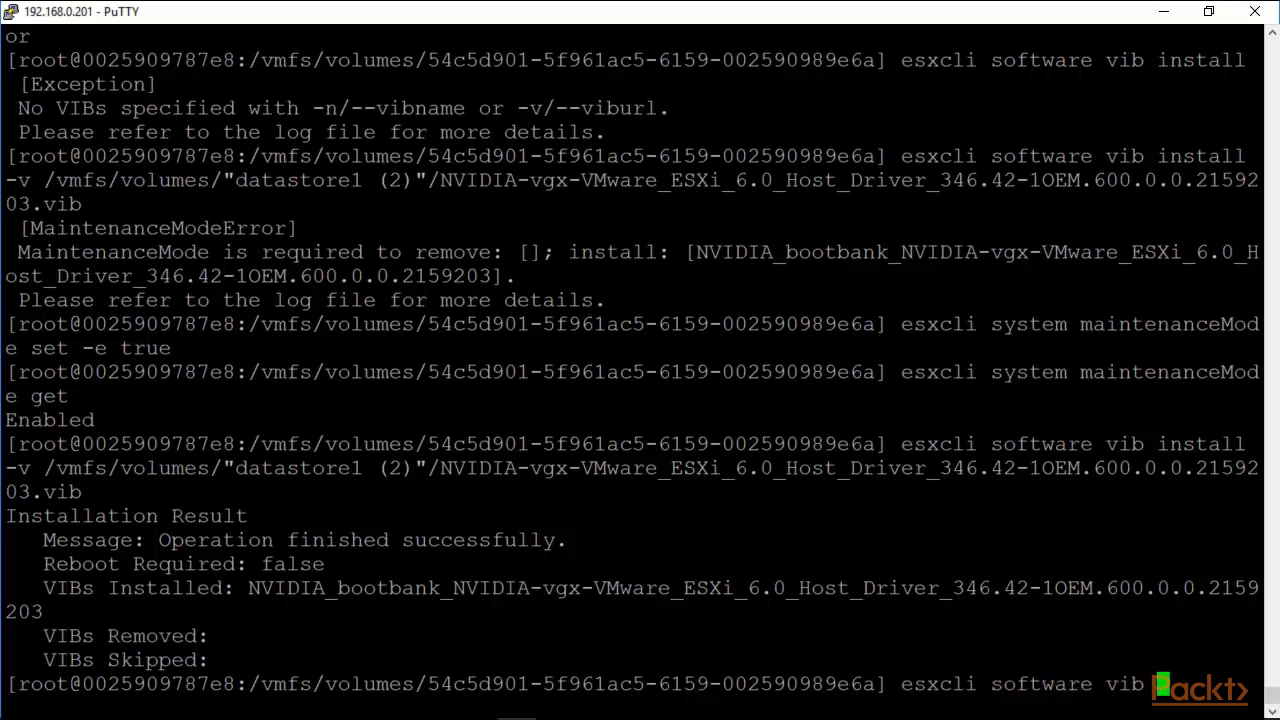
{"action": "key", "text": "Return"}
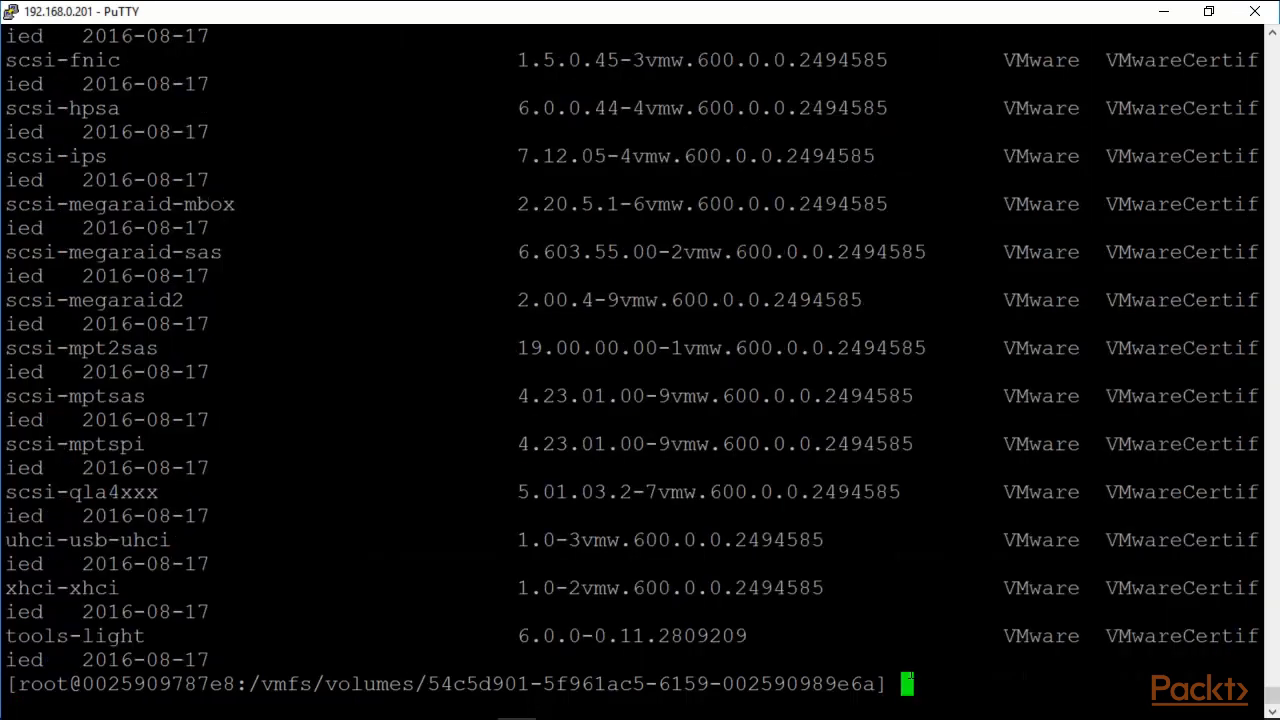
Step: Rerun the VIB list piped through more, highlight the NVIDIA-vgx-VMware_ESXi_6.0_Host_Driver entry, and quit the paged listing
{"action": "key", "text": "Up"}
{"action": "type", "text": "| mo"}
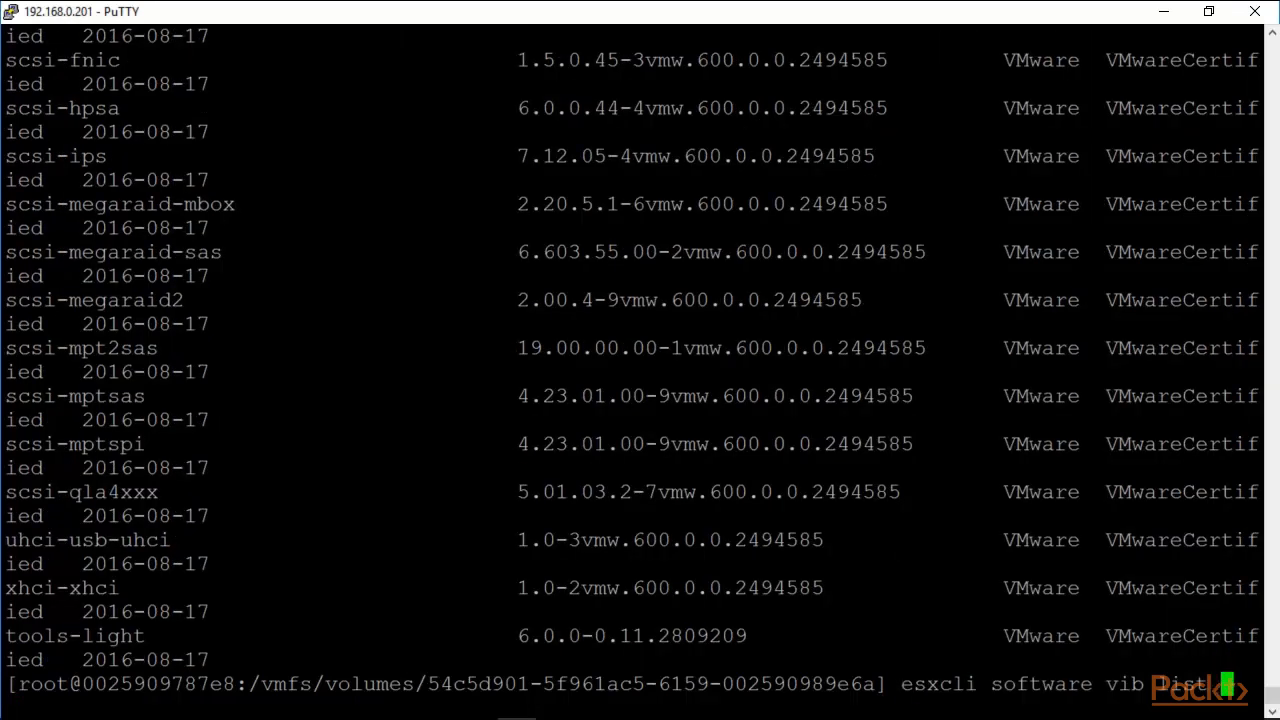
{"action": "type", "text": "re"}
{"action": "key", "text": "Return"}
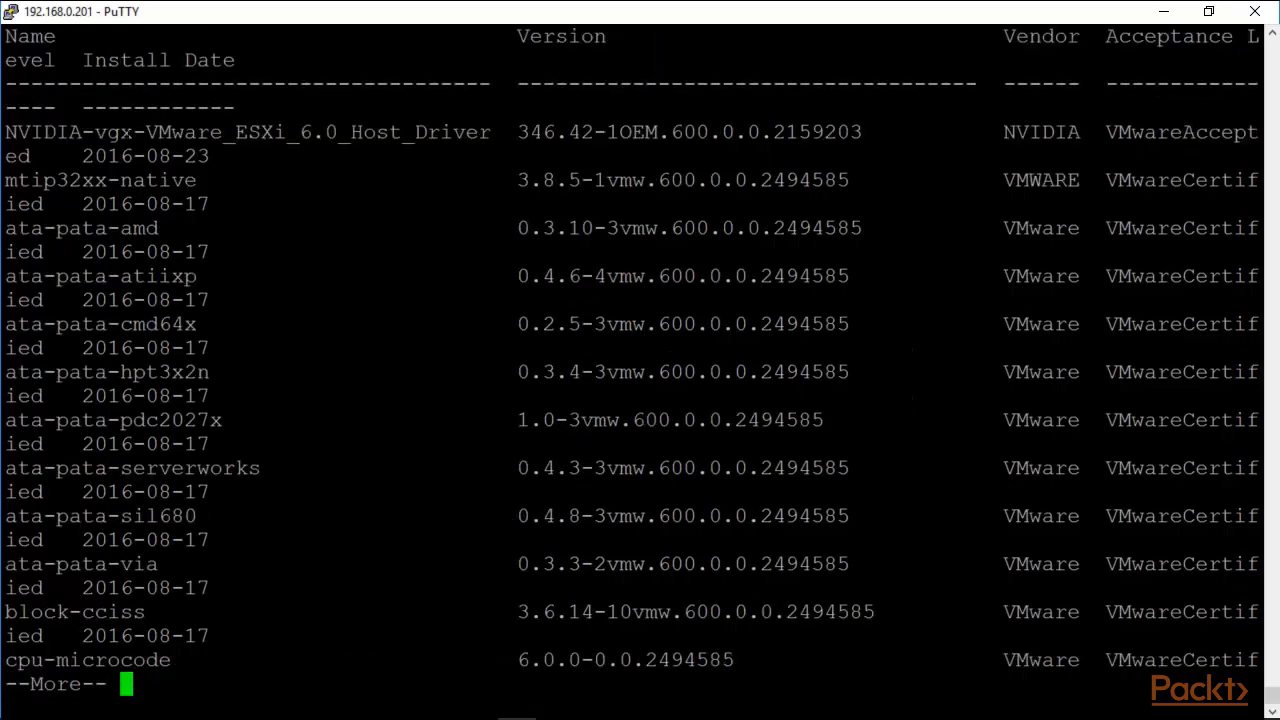
{"action": "left_click_drag", "start_coordinate": [5, 132], "coordinate": [484, 138]}
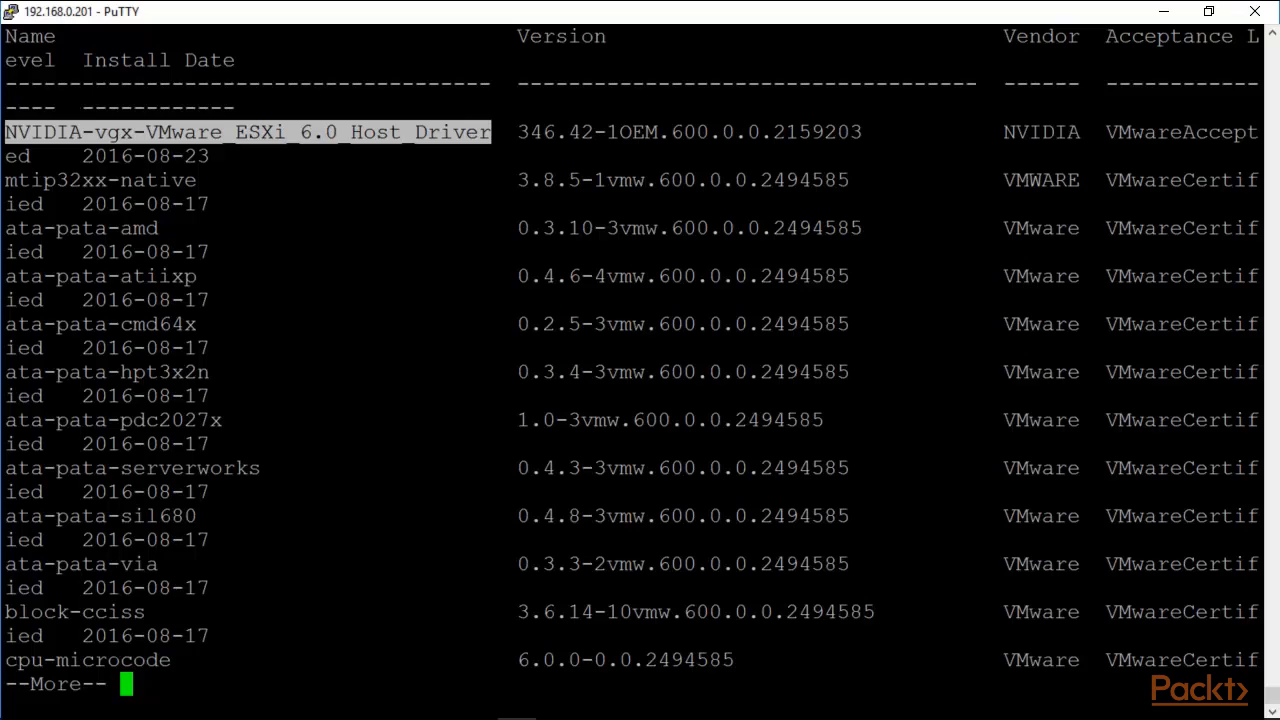
{"action": "key", "text": "q"}
Step: Run esxcli software vib remove without parameters to show its usage and options
{"action": "key", "text": "Up"}
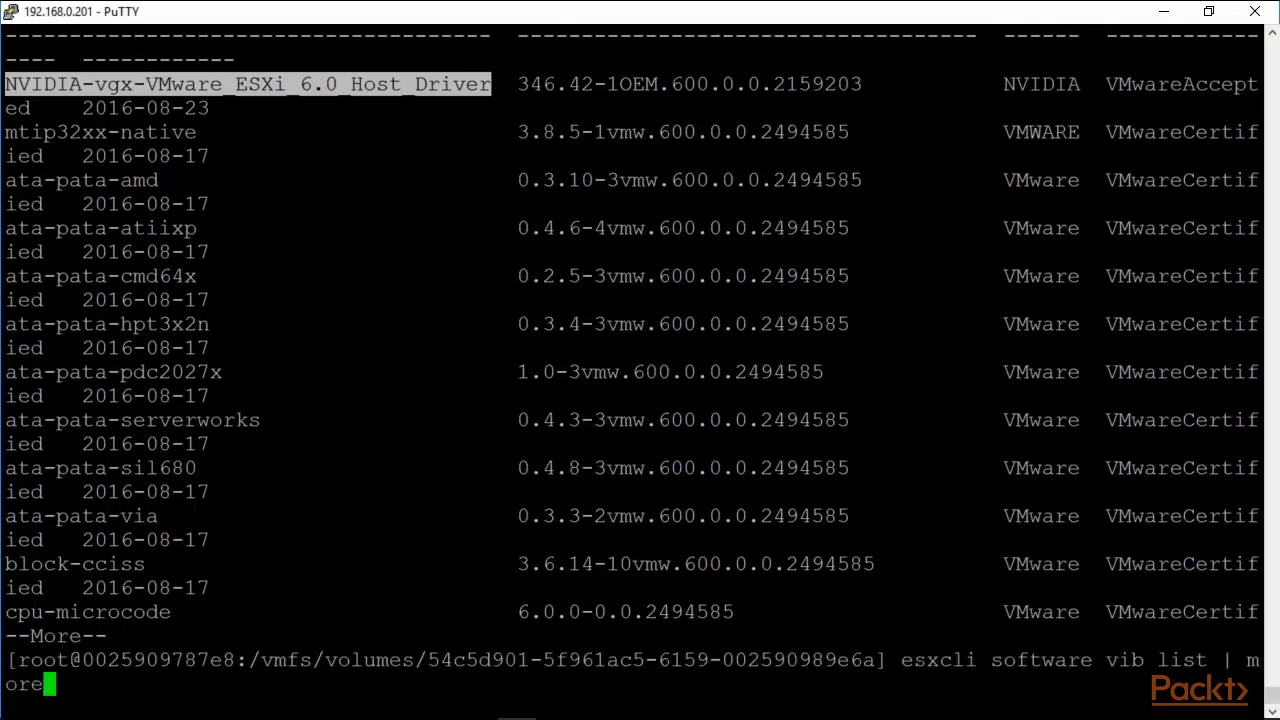
{"action": "type", "text": "esxcli software vib remove"}
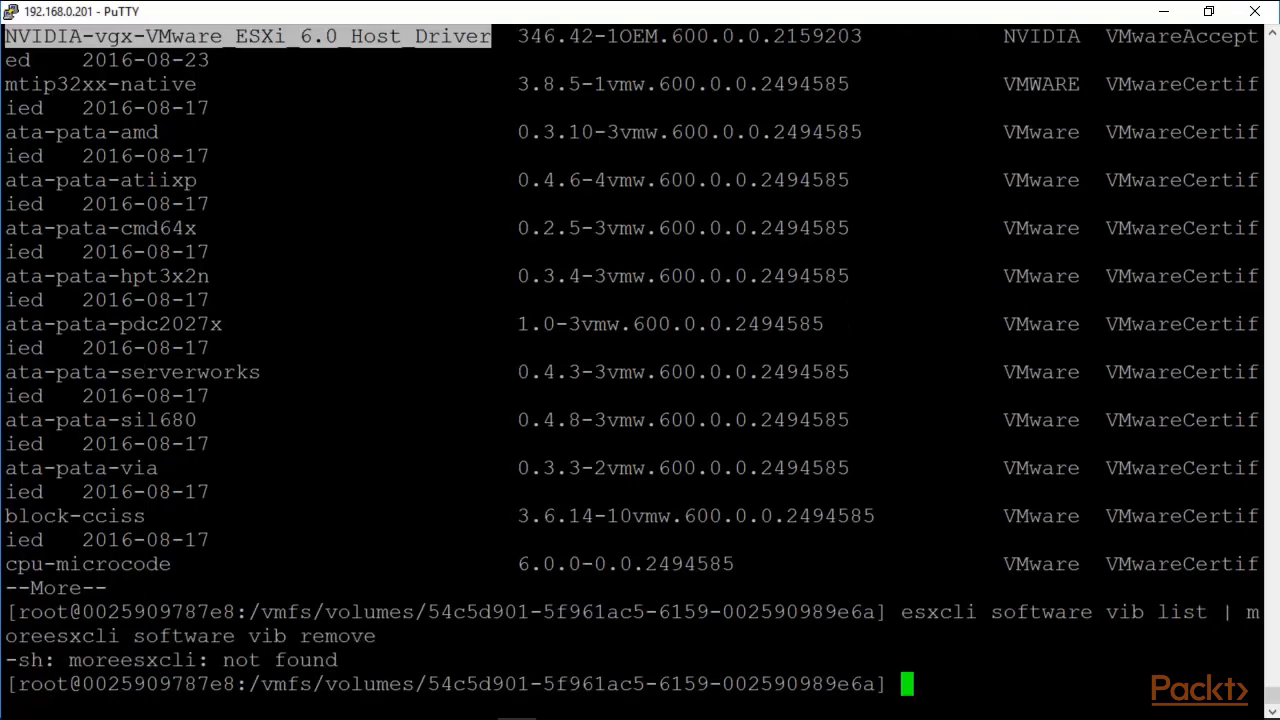
{"action": "type", "text": "esxcli"}
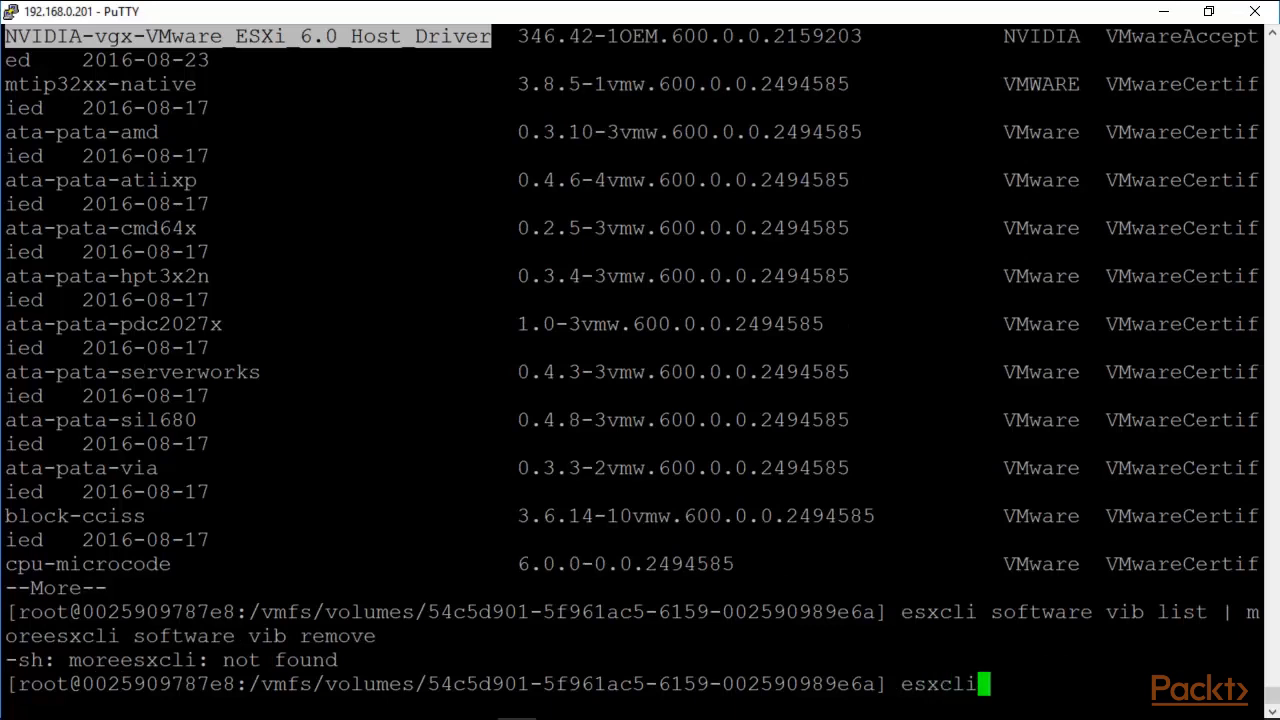
{"action": "type", "text": " soft"}
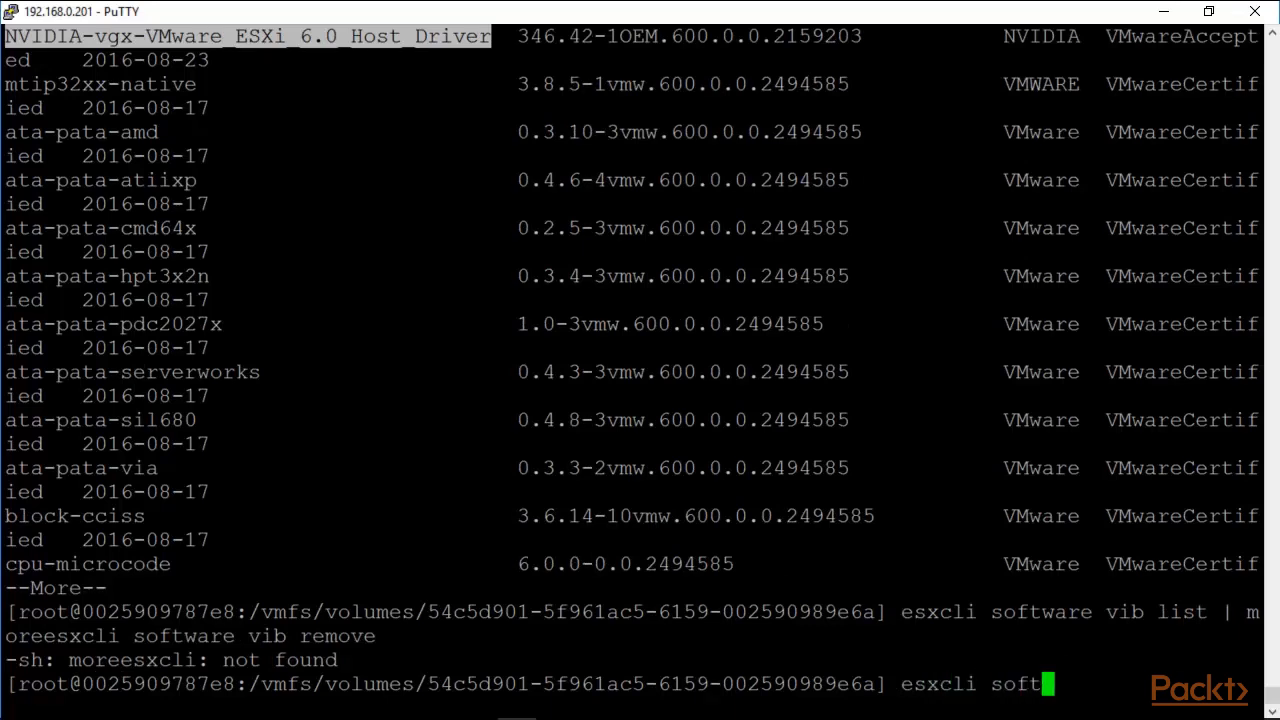
{"action": "type", "text": "ware vib"}
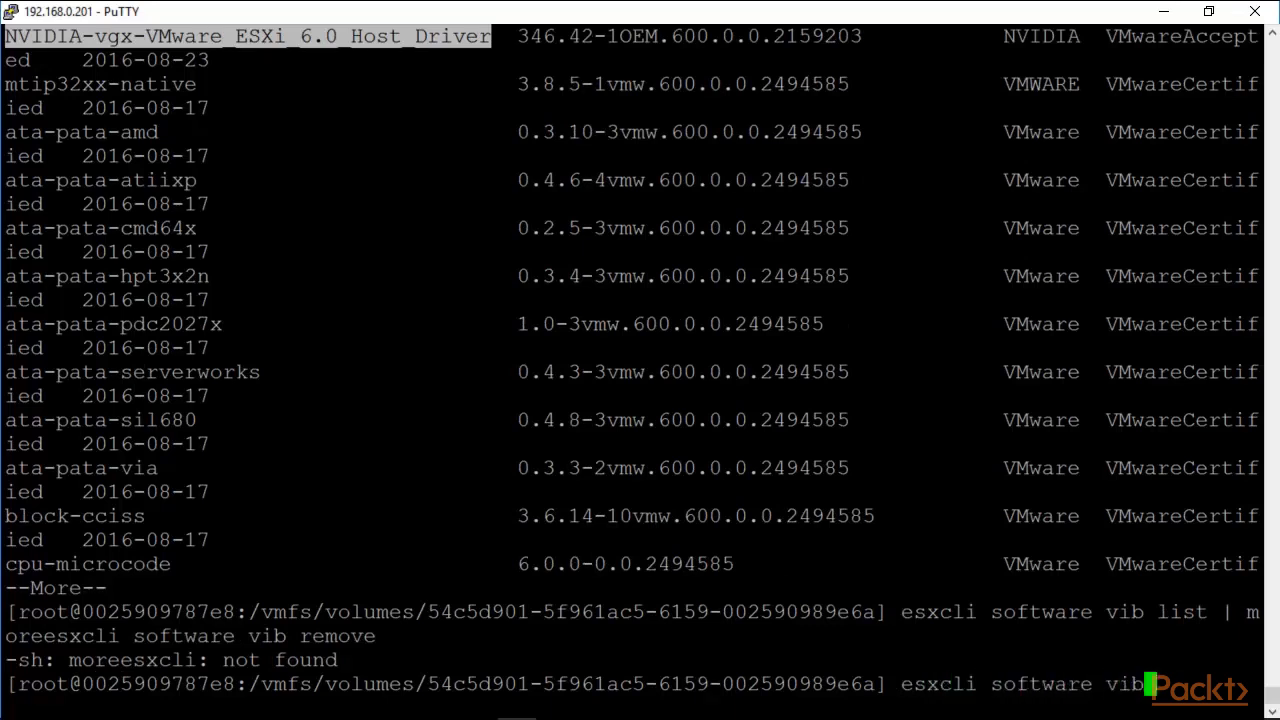
{"action": "type", "text": " remove"}
{"action": "key", "text": "Return"}
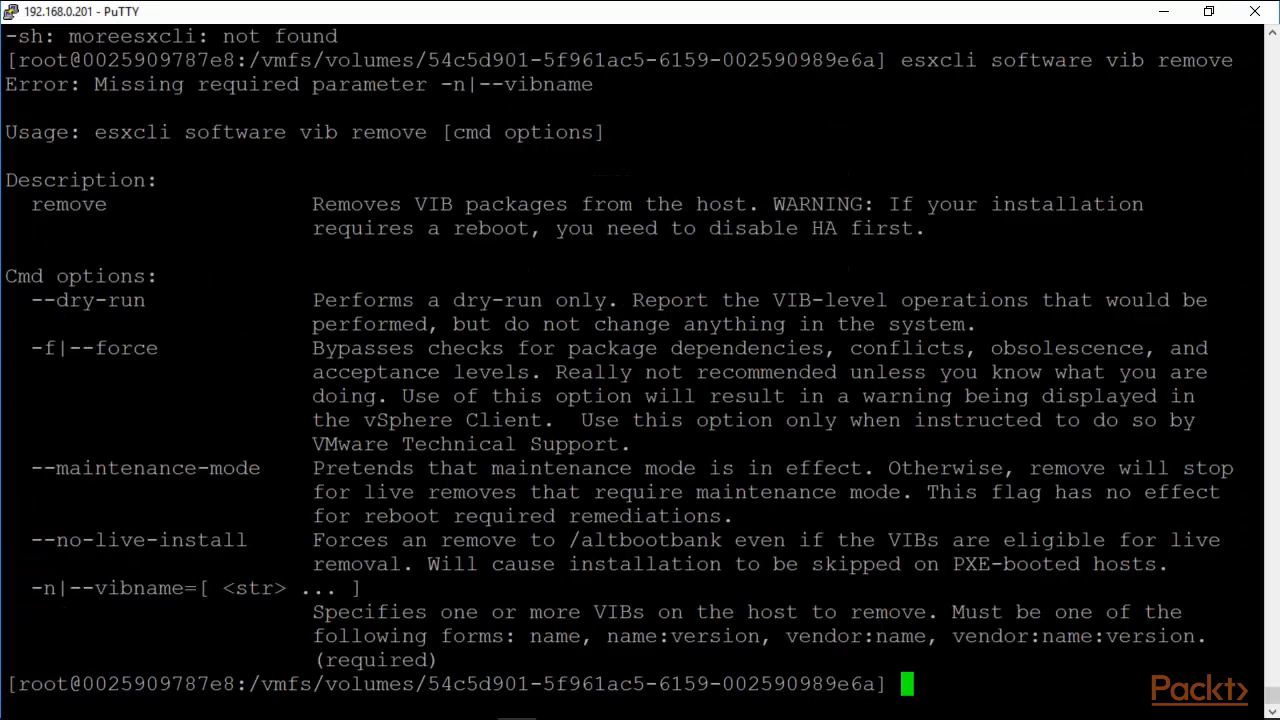
Step: Review the --dry-run and --maintenance-mode options in the remove command's help by highlighting their descriptions
{"action": "left_click_drag", "start_coordinate": [286, 300], "coordinate": [999, 323]}
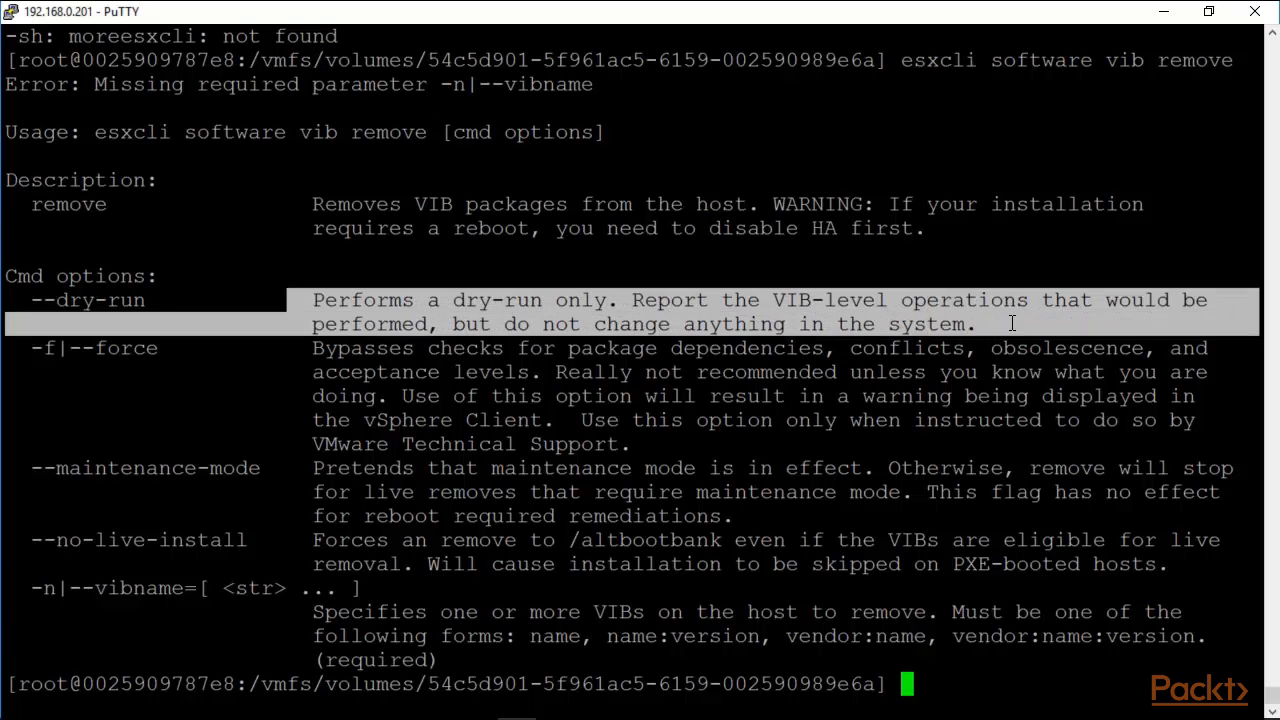
{"action": "left_click", "coordinate": [992, 352]}
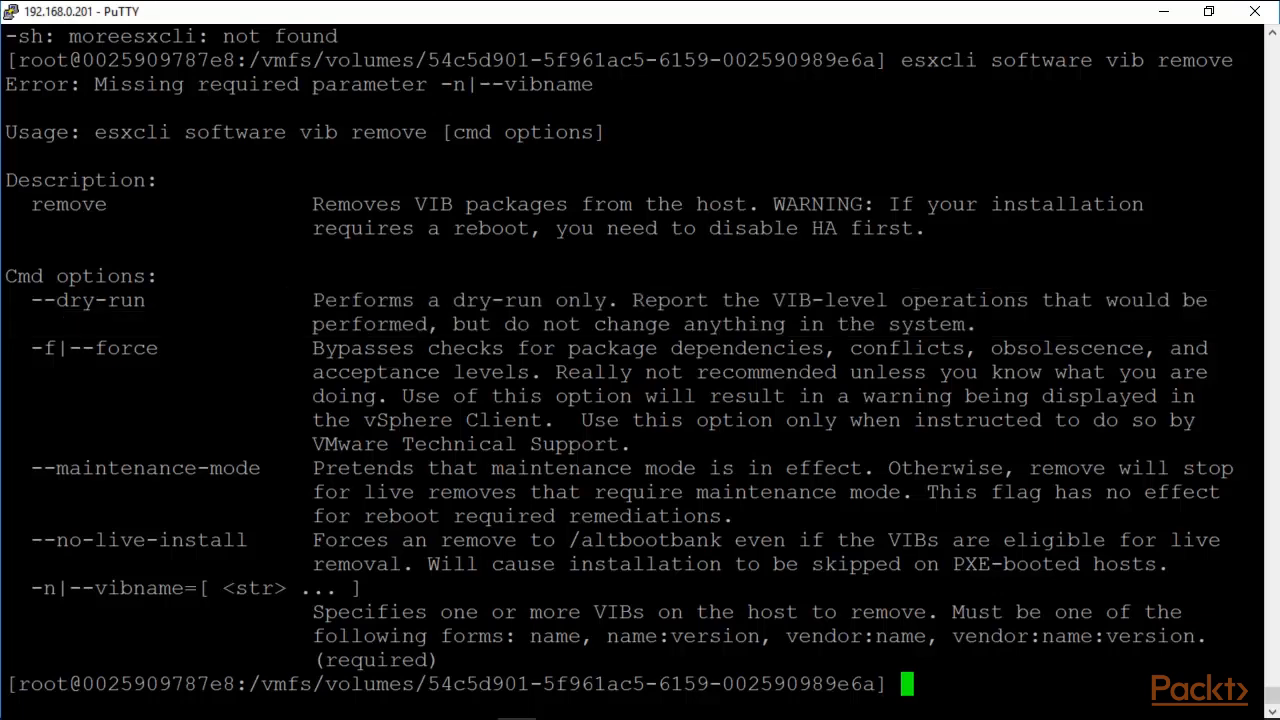
{"action": "left_click_drag", "start_coordinate": [274, 468], "coordinate": [44, 468]}
{"action": "left_click_drag", "start_coordinate": [312, 468], "coordinate": [880, 468]}
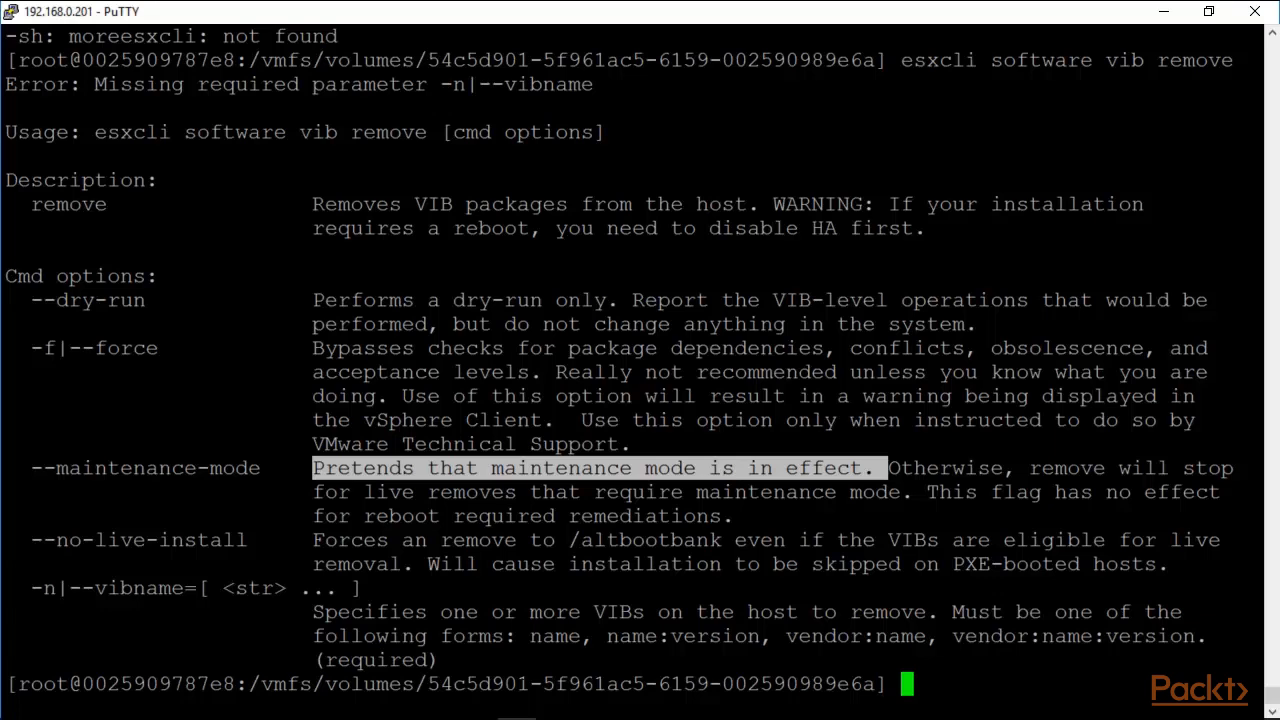
{"action": "left_click", "coordinate": [882, 469]}
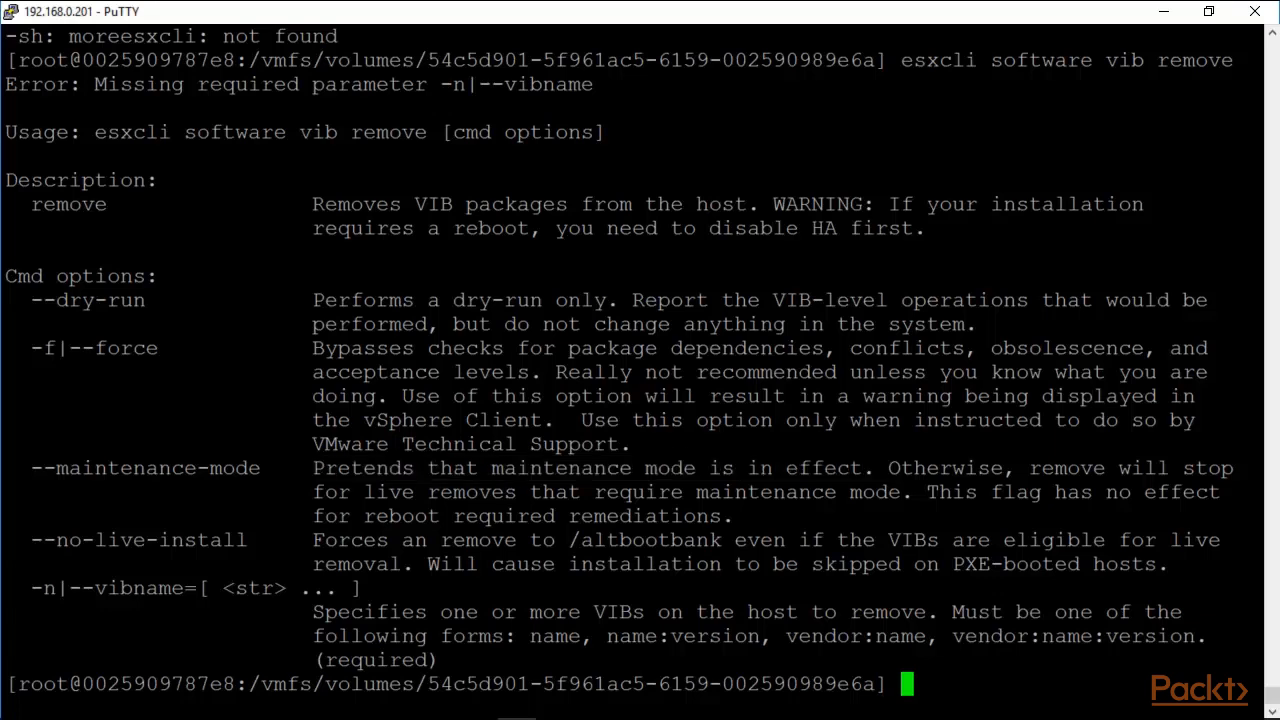
Step: Rerun esxcli software vib list | more, copy the NVIDIA host driver's VIB name from the listing, and quit the pager
{"action": "key", "text": "Up"}
{"action": "key", "text": "Up"}
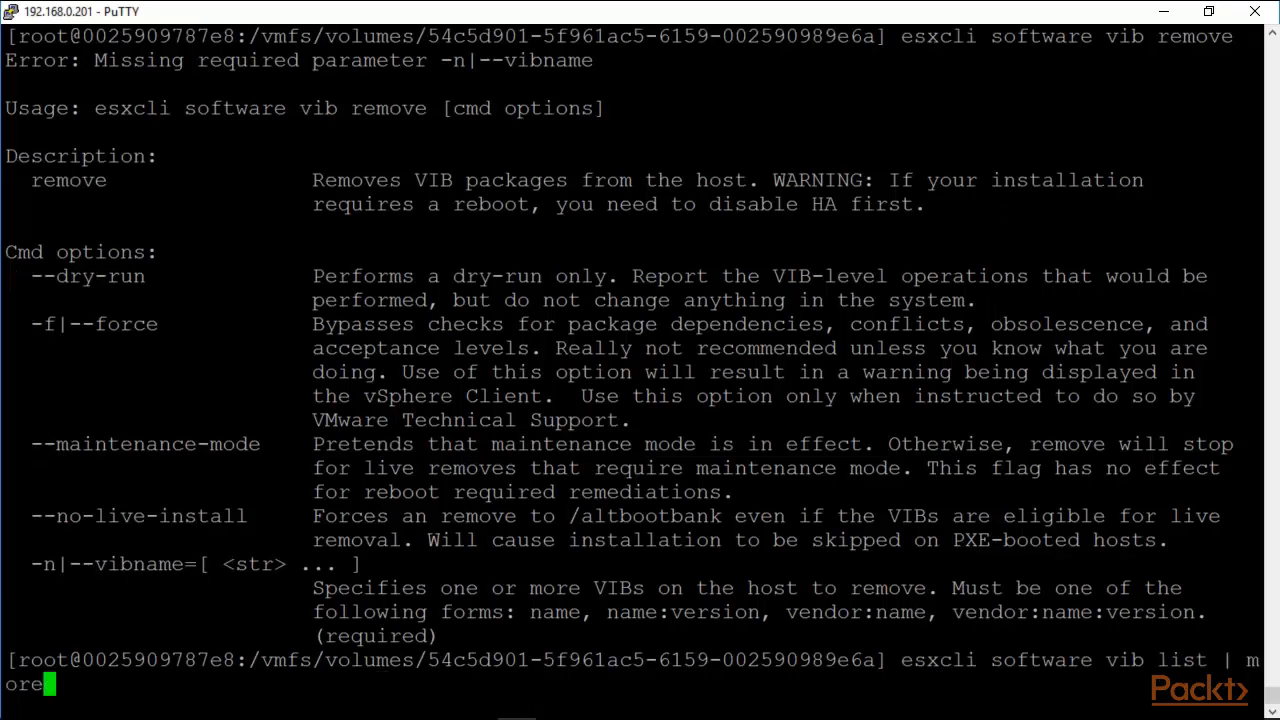
{"action": "key", "text": "Return"}
{"action": "left_click_drag", "start_coordinate": [517, 132], "coordinate": [4, 132]}
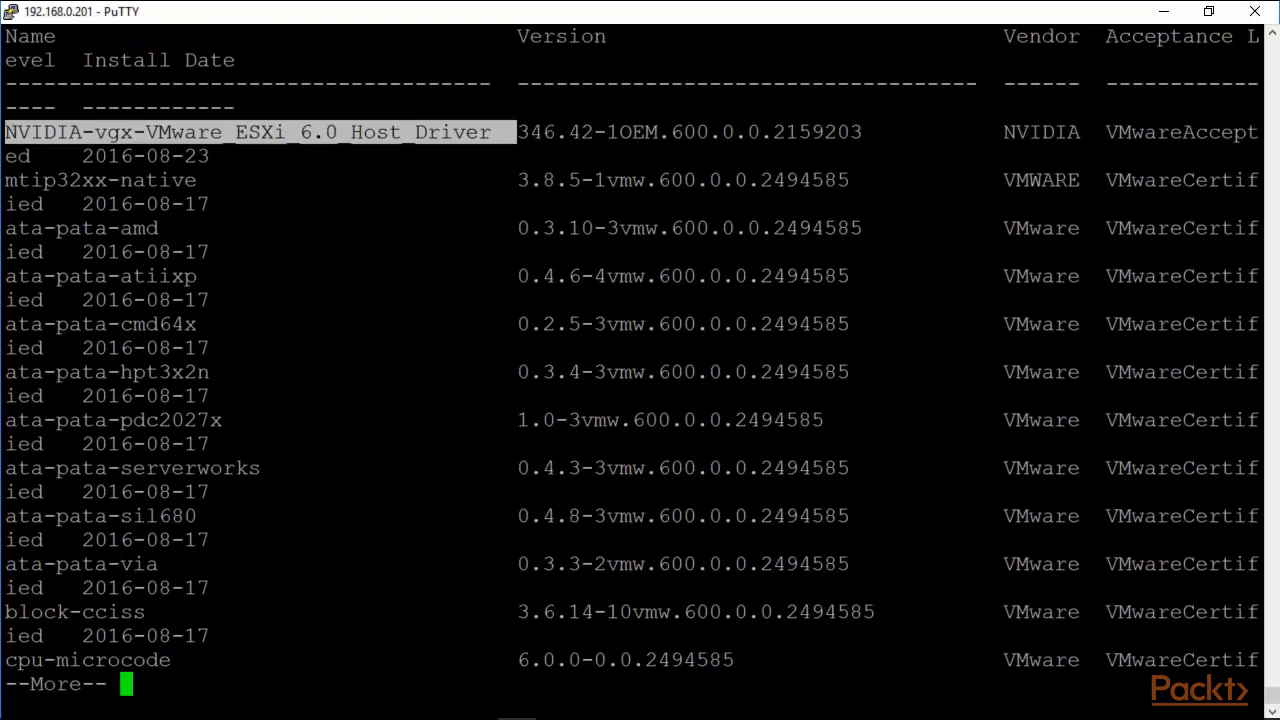
{"action": "key", "text": "q"}
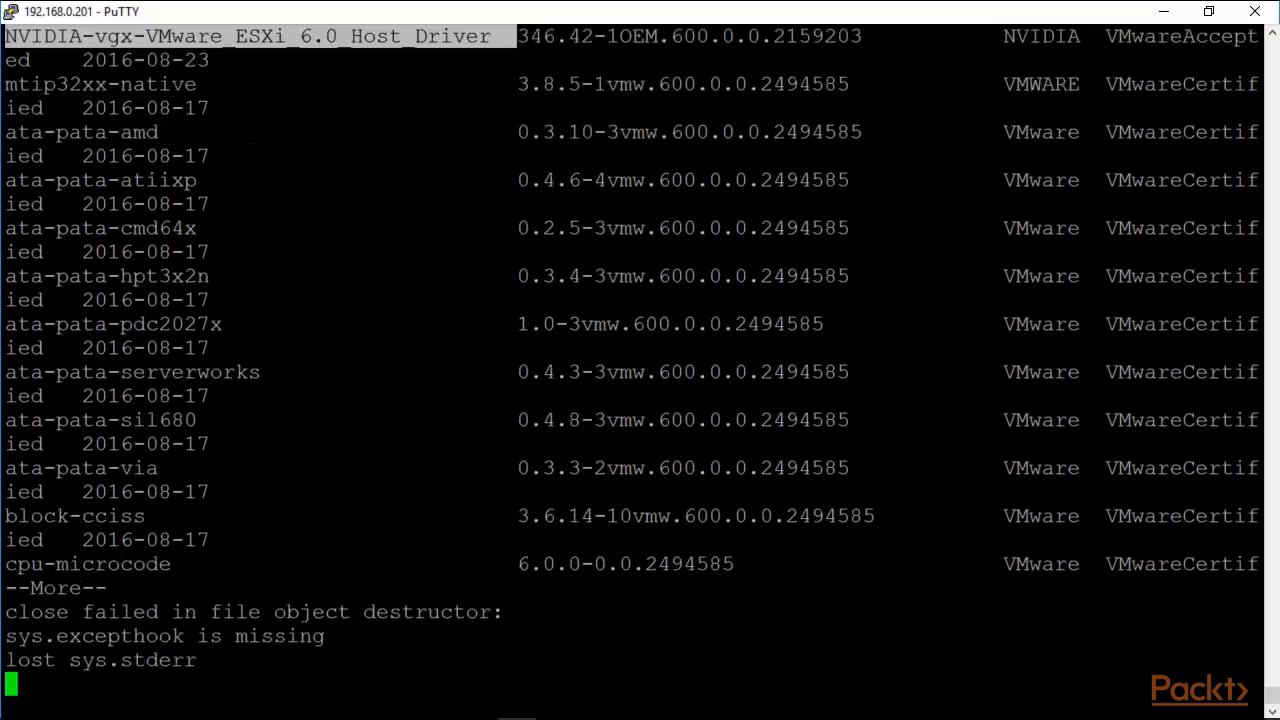
Step: Edit the recalled list command into esxcli software vib remove -n NVIDIA-vgx-VMware_ESXi_6.0_Host_Driver and run it
{"action": "key", "text": "Up"}
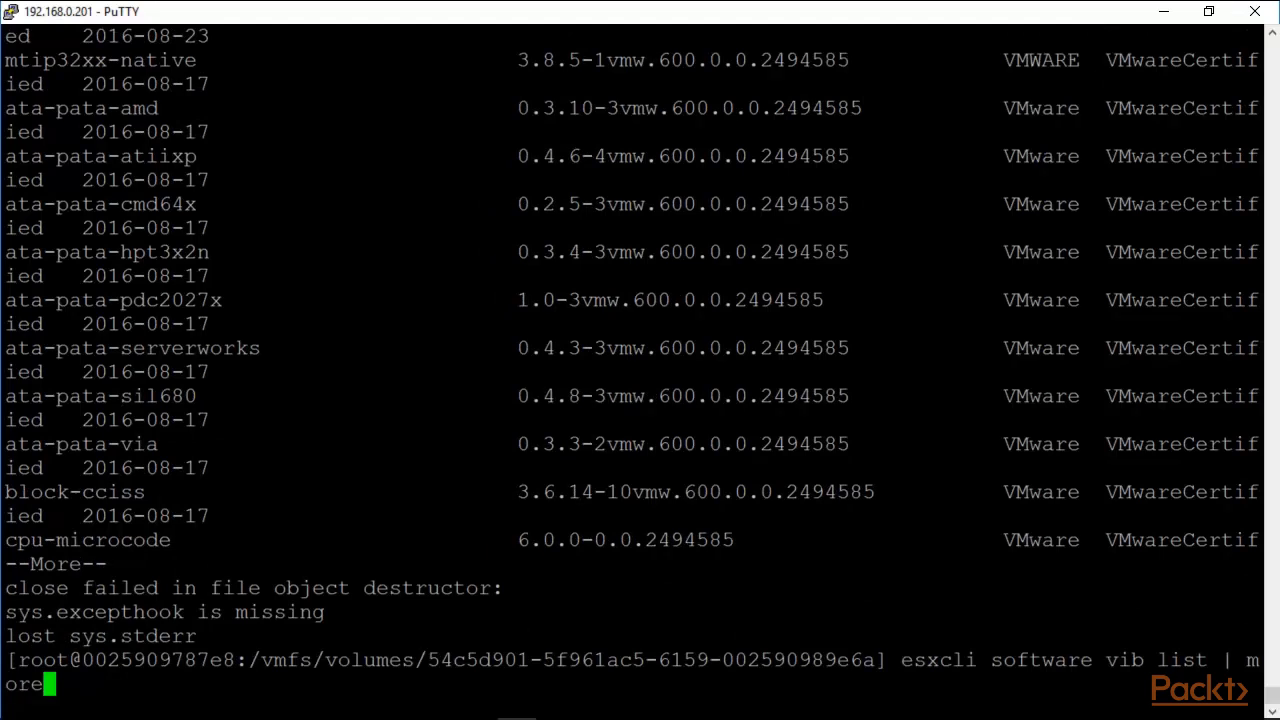
{"action": "key", "text": "BackSpace"}
{"action": "key", "text": "BackSpace"}
{"action": "key", "text": "BackSpace"}
{"action": "key", "text": "BackSpace"}
{"action": "key", "text": "BackSpace"}
{"action": "key", "text": "BackSpace"}
{"action": "key", "text": "BackSpace"}
{"action": "key", "text": "BackSpace"}
{"action": "key", "text": "BackSpace"}
{"action": "key", "text": "BackSpace"}
{"action": "key", "text": "BackSpace"}
{"action": "type", "text": "remove -n"}
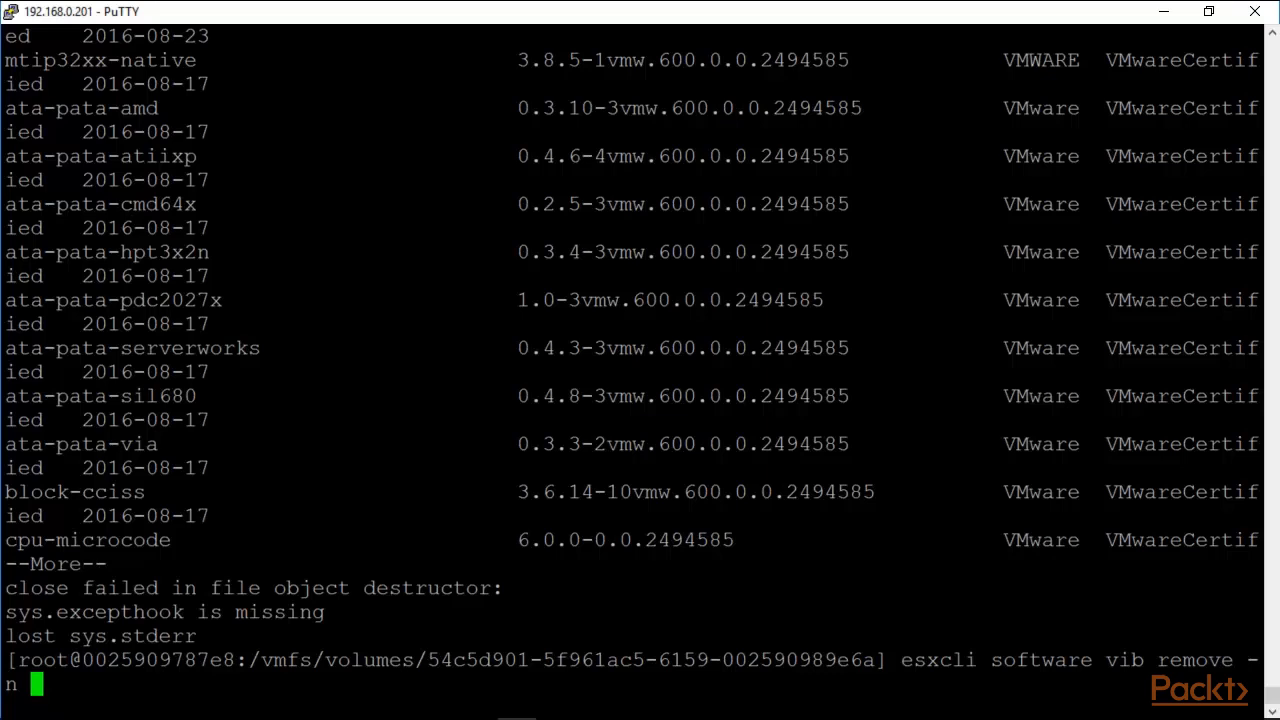
{"action": "type", "text": "NVIDIA-vgx-VMware_ESXi_6.0_Host_Driver"}
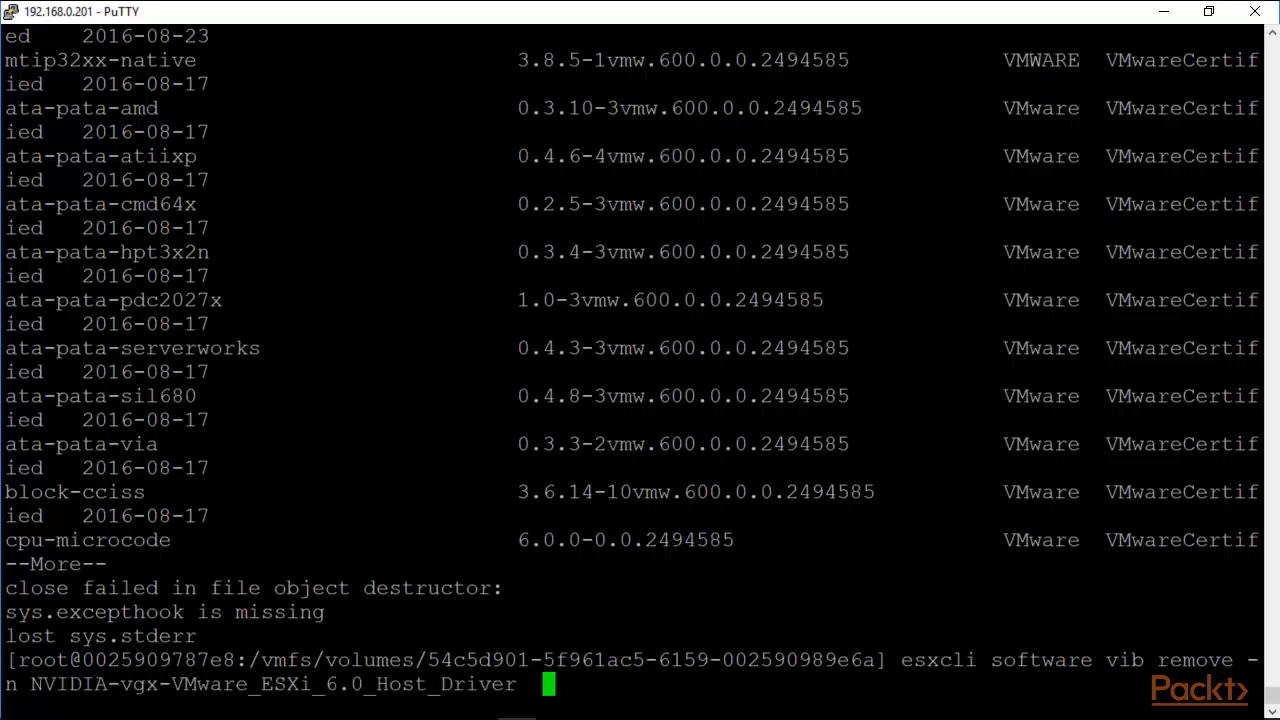
{"action": "key", "text": "Return"}
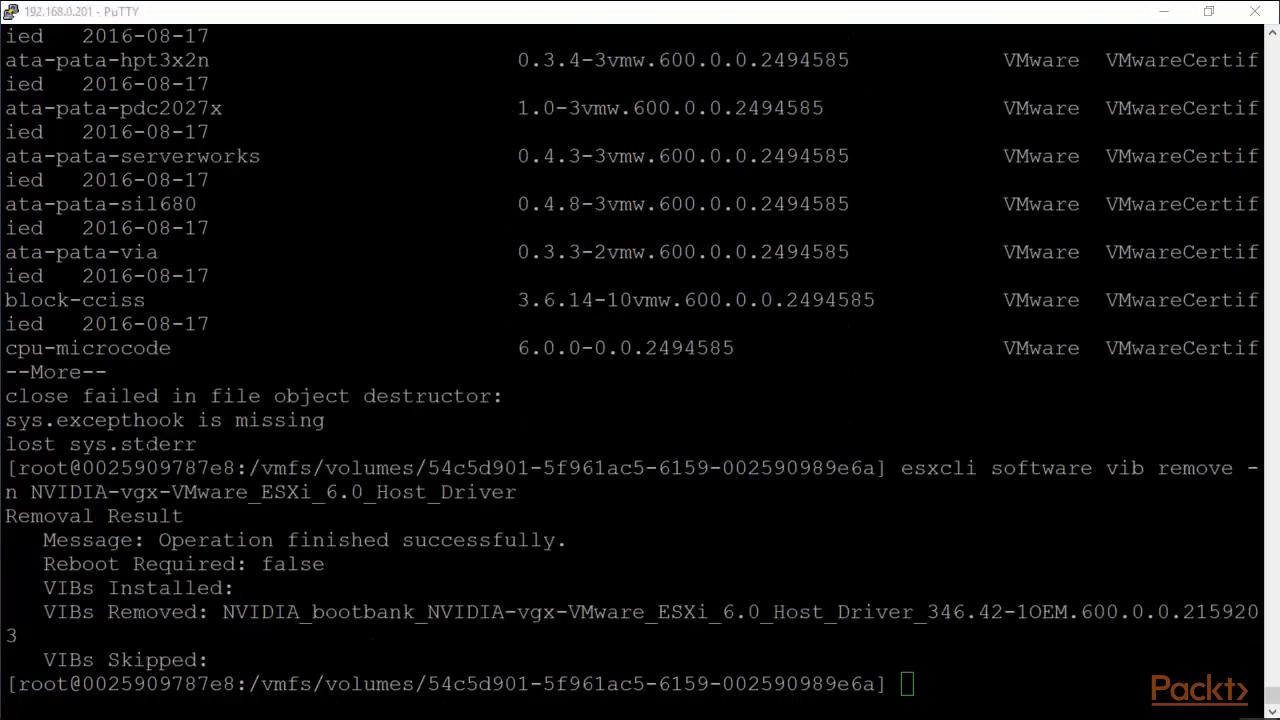
Step: Review the removal result's message, reboot requirement and removed VIB name by highlighting those lines
{"action": "left_click_drag", "start_coordinate": [43, 540], "coordinate": [358, 564]}
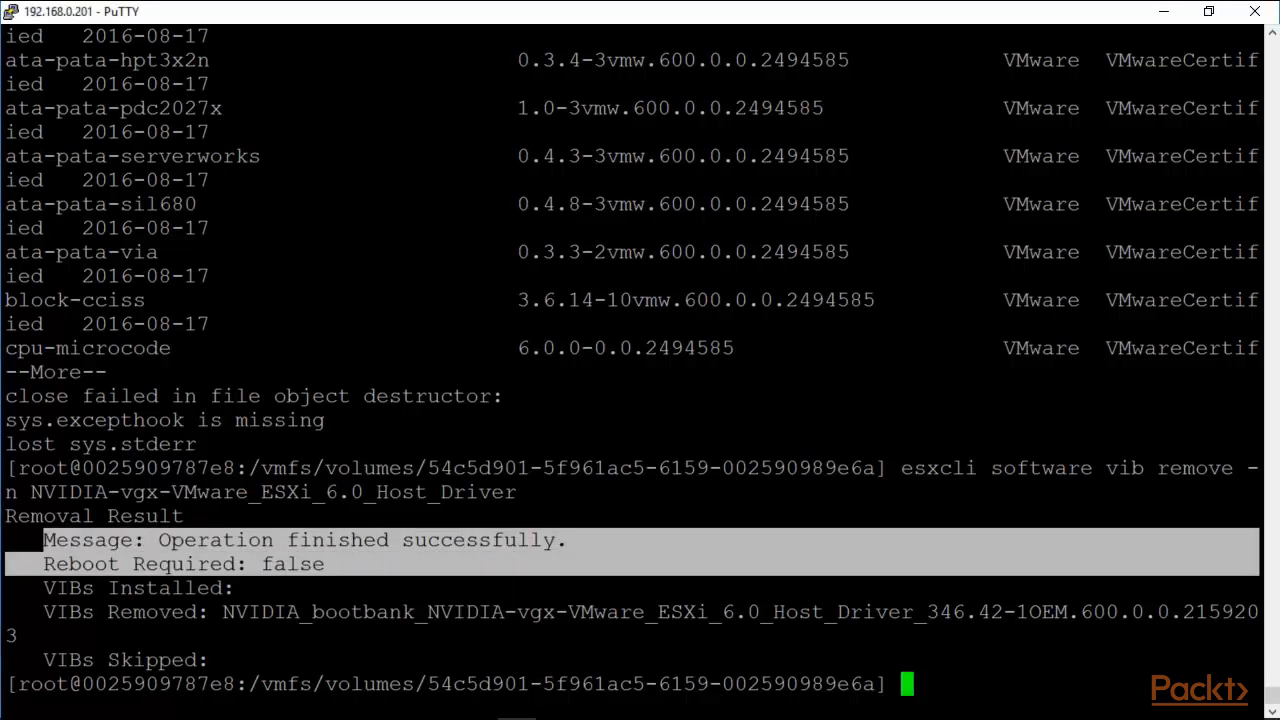
{"action": "left_click_drag", "start_coordinate": [210, 612], "coordinate": [1157, 612]}
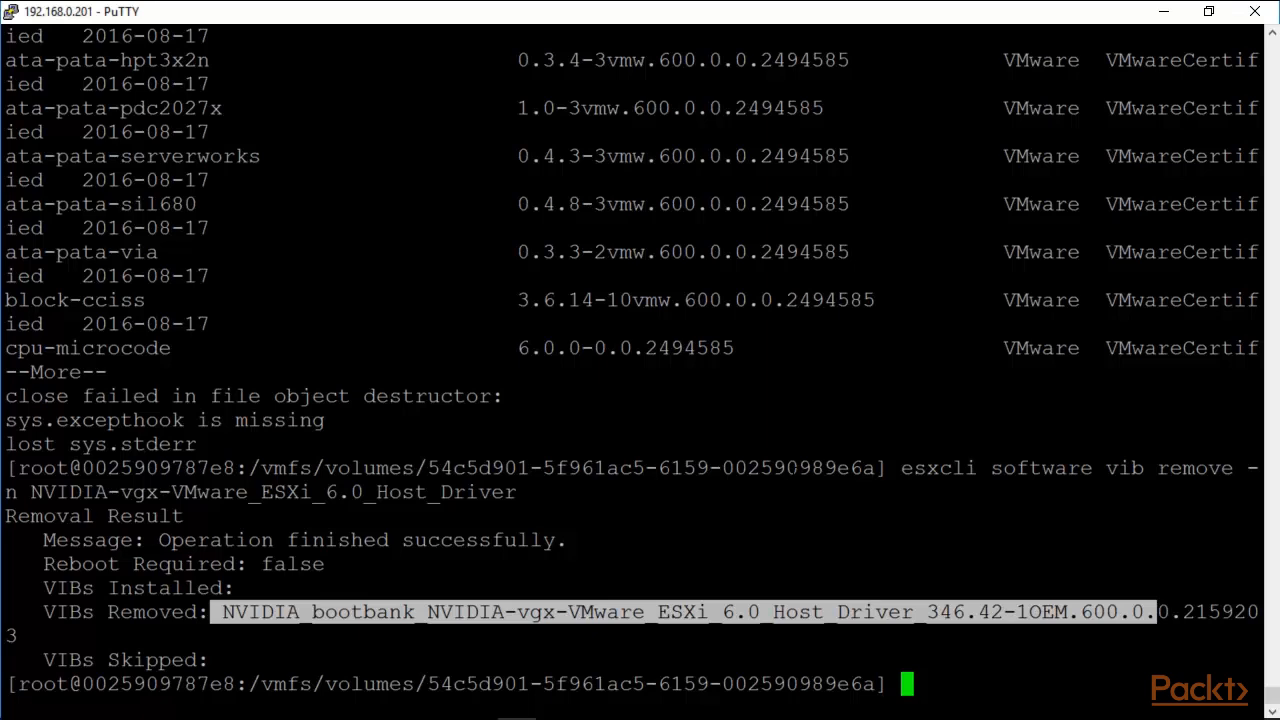
{"action": "left_click", "coordinate": [1156, 613]}
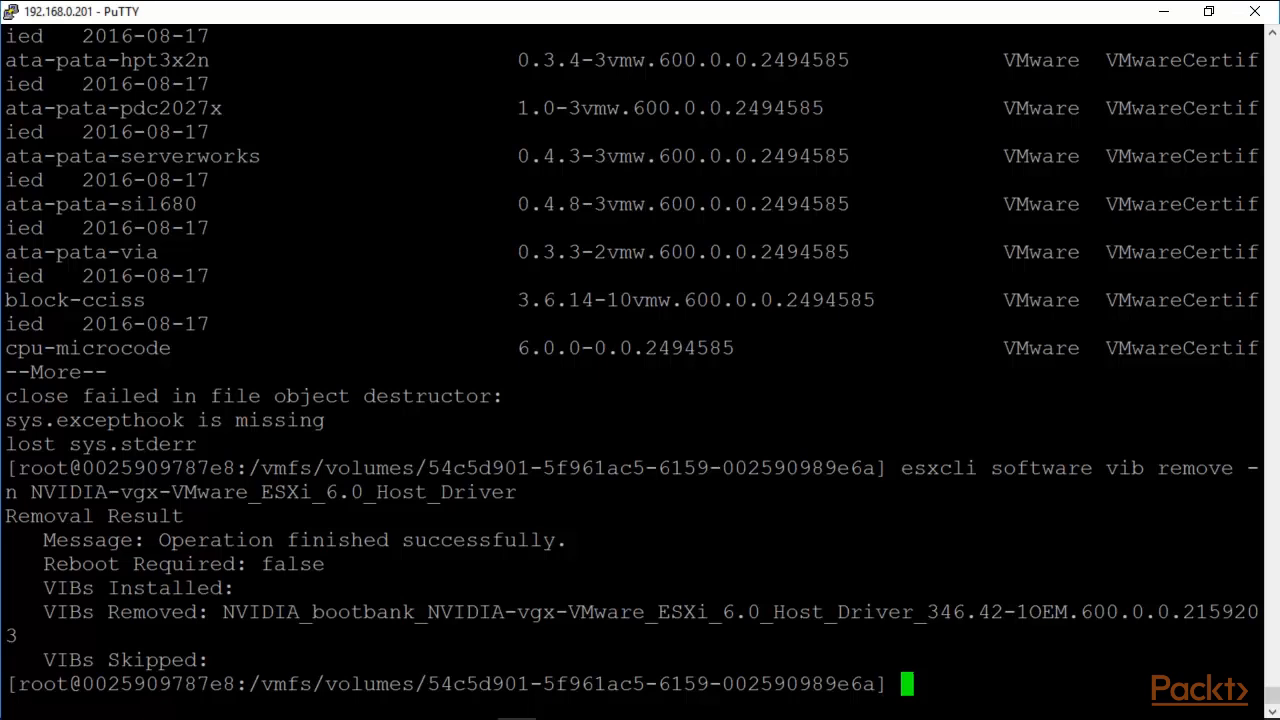
Step: Take the host out of maintenance mode with esxcli system maintenanceMode set -e false
{"action": "type", "text": "esxcli"}
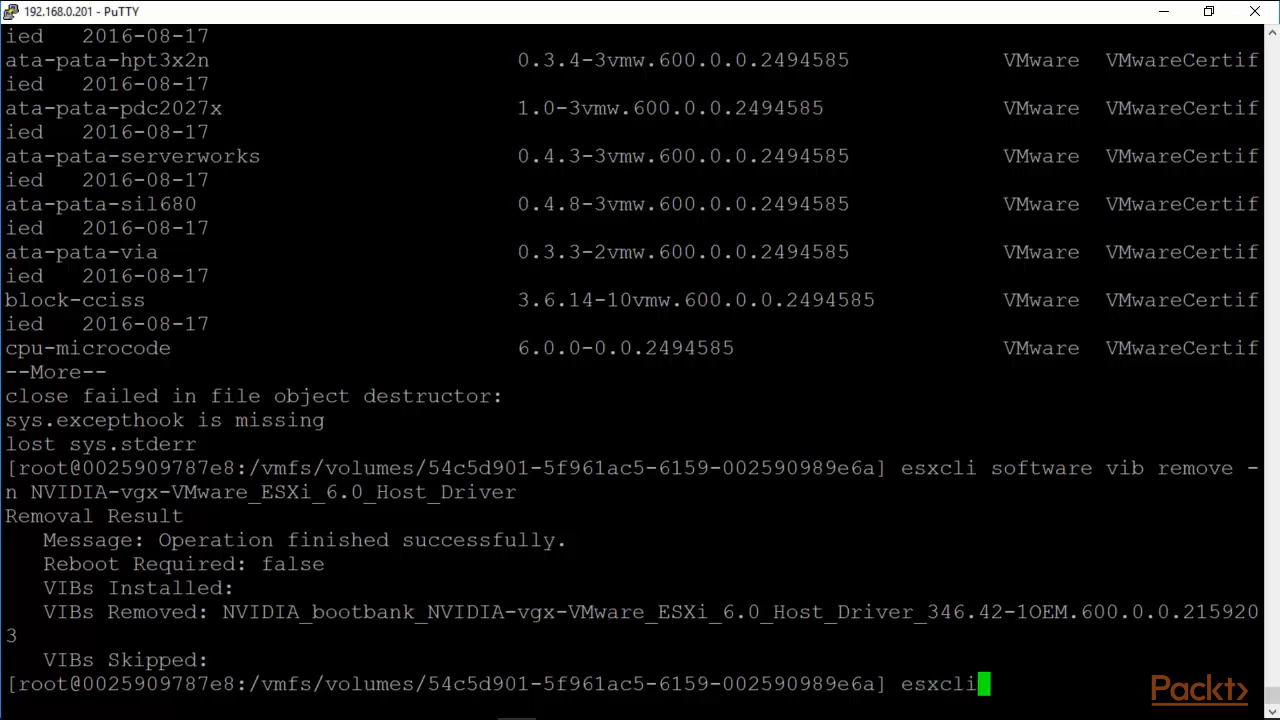
{"action": "type", "text": " system"}
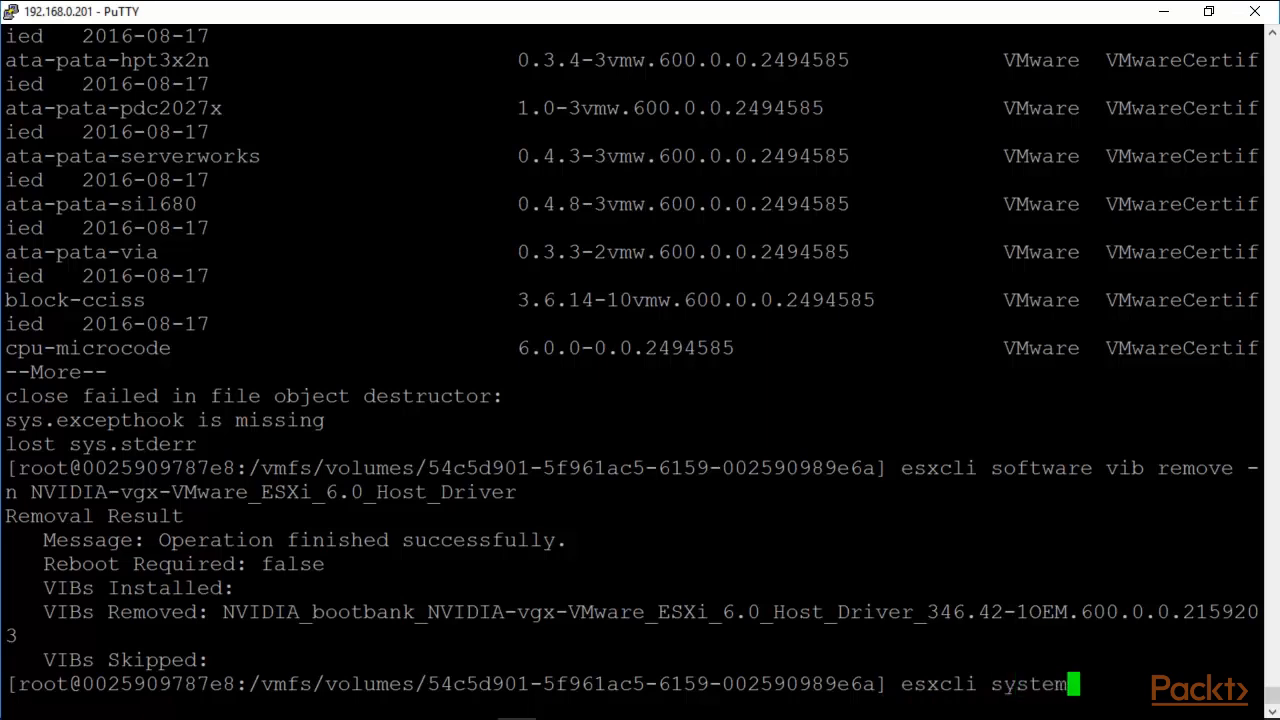
{"action": "type", "text": " maint"}
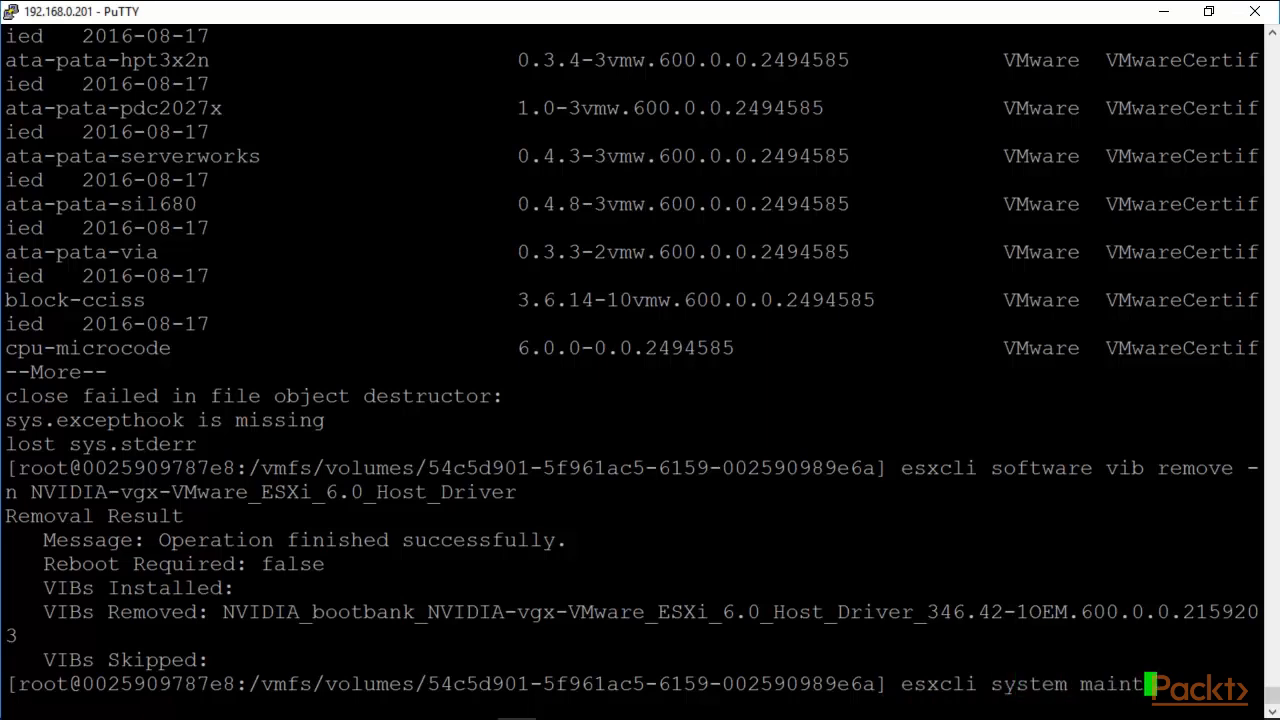
{"action": "type", "text": "enance"}
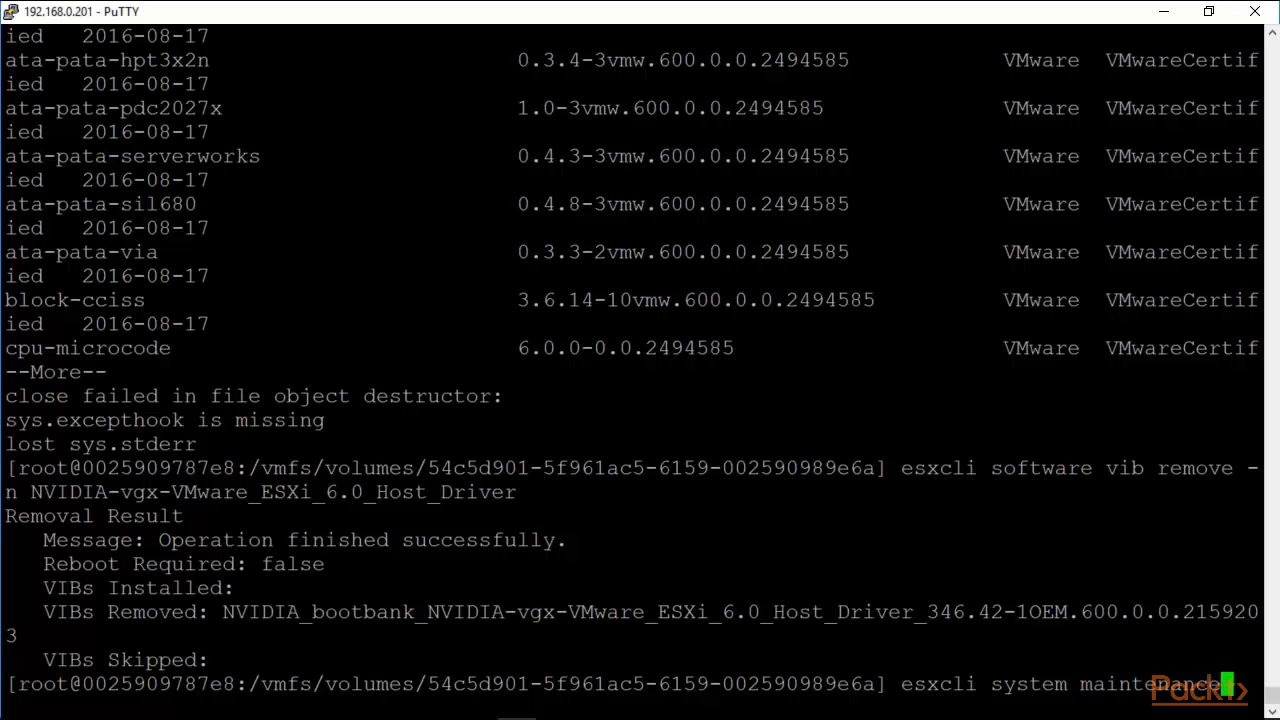
{"action": "type", "text": "Mode set -e false"}
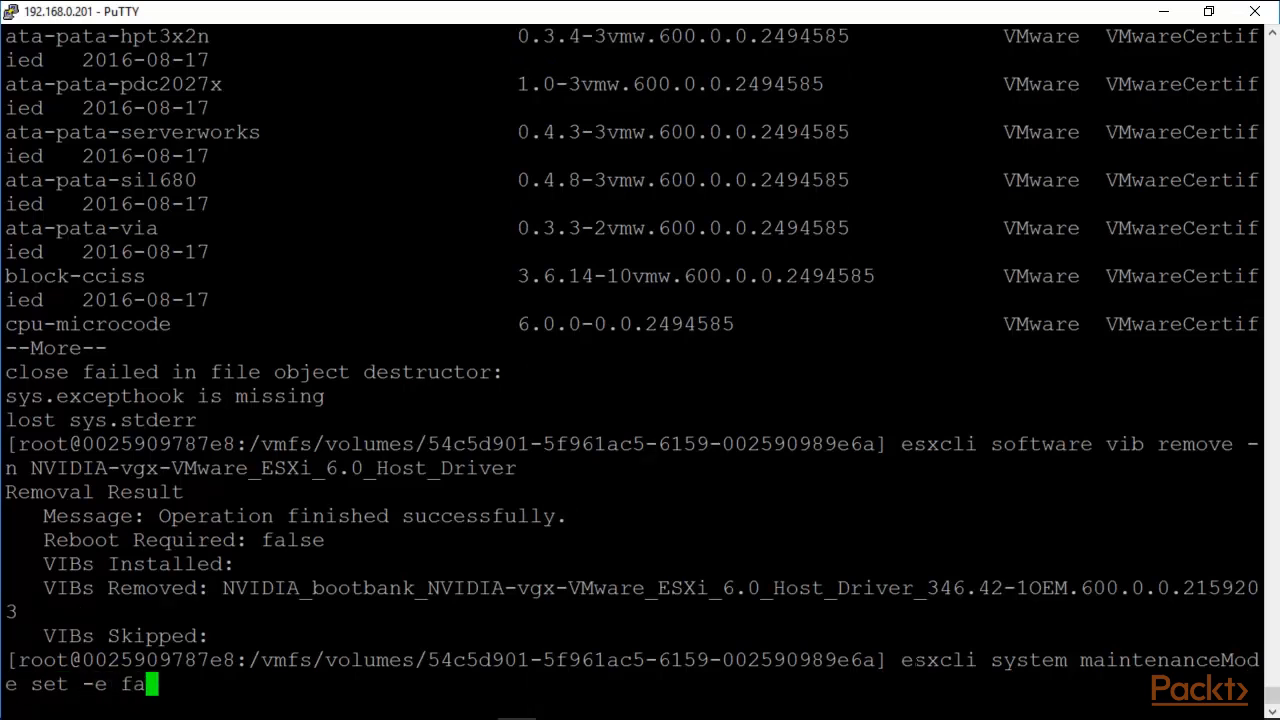
{"action": "key", "text": "Return"}
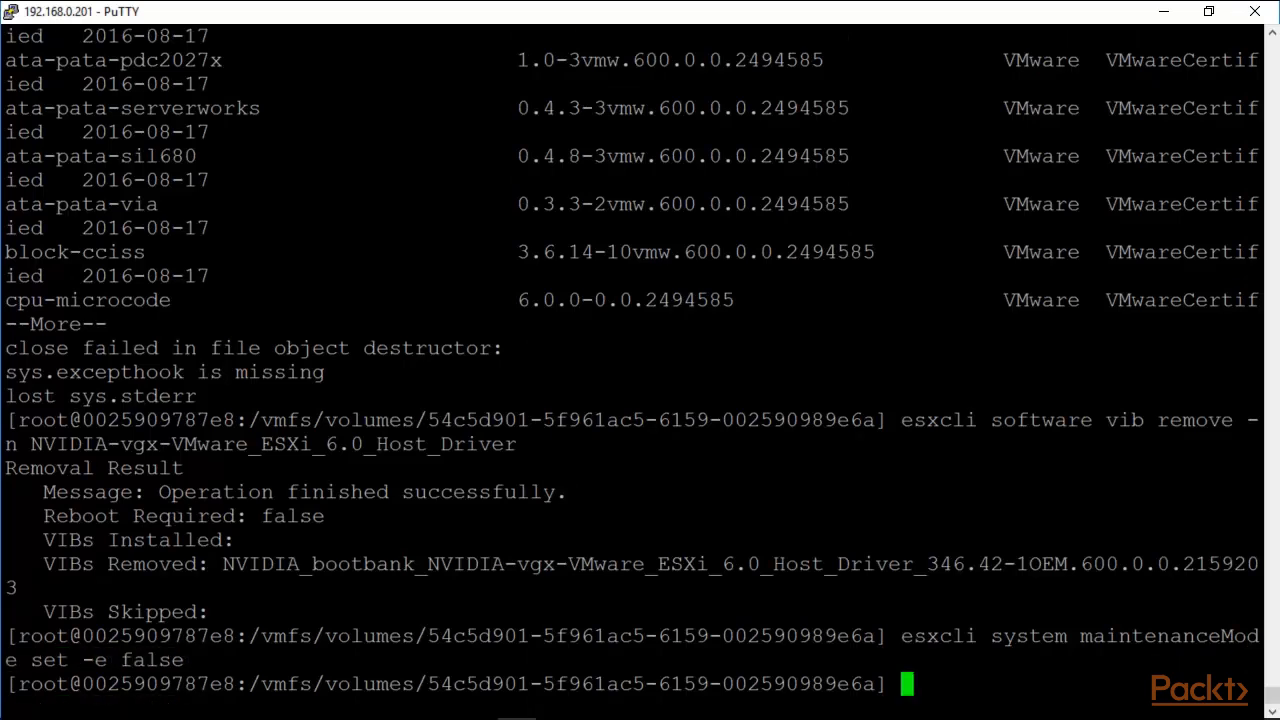
Step: Recall the maintenance mode command, replace set -e false with get, and run it to query the host's state
{"action": "key", "text": "Up"}
{"action": "key", "text": "BackSpace"}
{"action": "key", "text": "BackSpace"}
{"action": "key", "text": "BackSpace"}
{"action": "key", "text": "BackSpace"}
{"action": "key", "text": "BackSpace"}
{"action": "key", "text": "BackSpace"}
{"action": "key", "text": "BackSpace"}
{"action": "key", "text": "BackSpace"}
{"action": "key", "text": "BackSpace"}
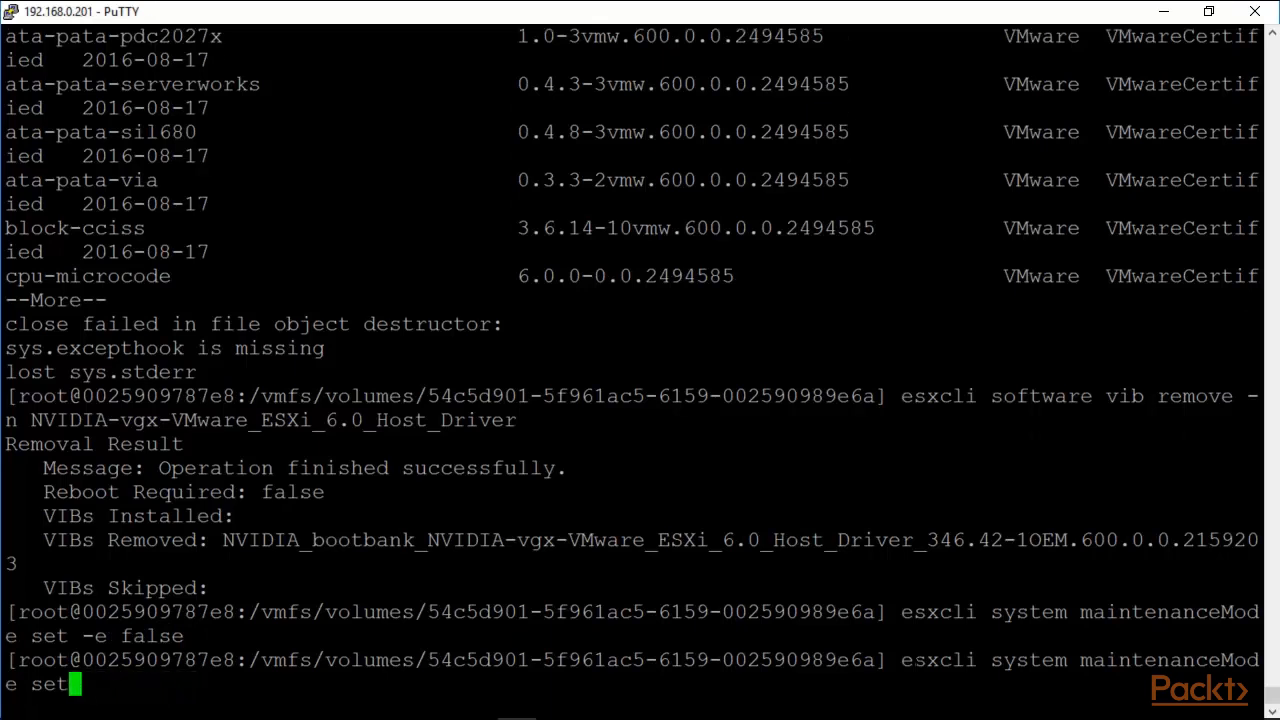
{"action": "key", "text": "BackSpace"}
{"action": "key", "text": "BackSpace"}
{"action": "key", "text": "BackSpace"}
{"action": "type", "text": "get"}
{"action": "key", "text": "Return"}
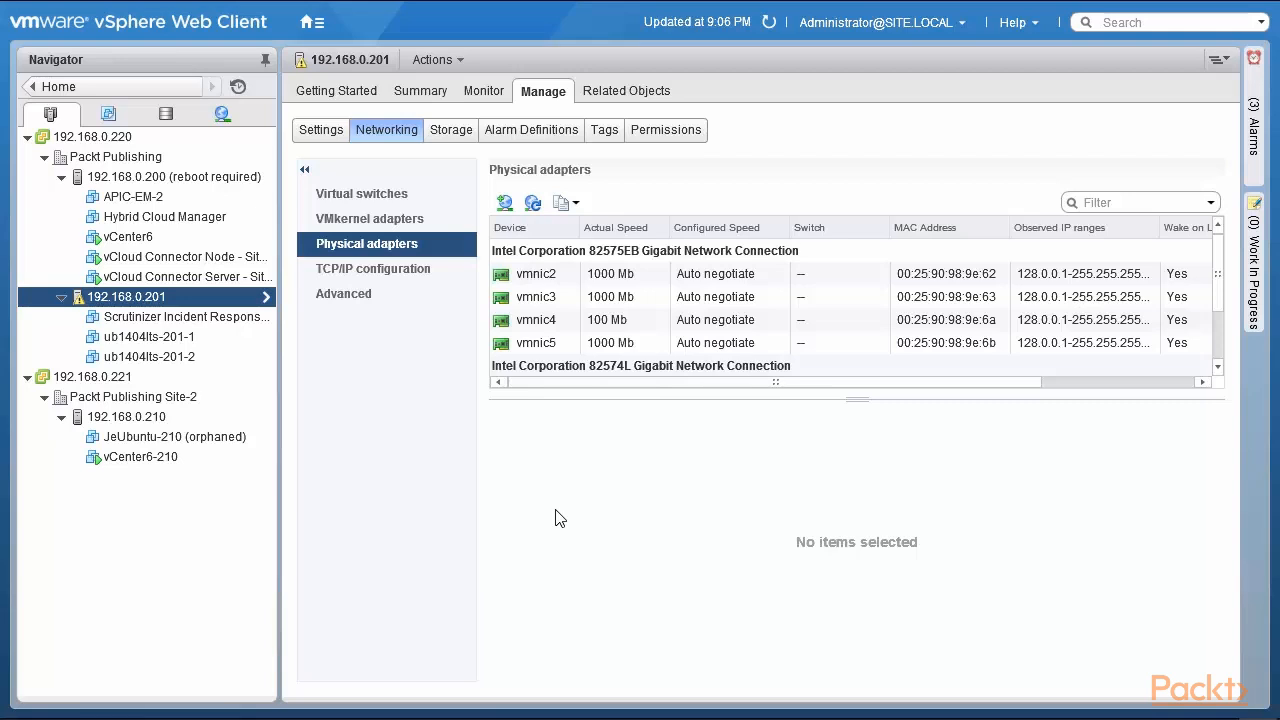
Step: Examine the physical adapters of host 192.168.0.201, including the switch, IP range, Wake on LAN and SR-IOV columns
{"action": "left_click_drag", "start_coordinate": [970, 382], "coordinate": [1206, 373]}
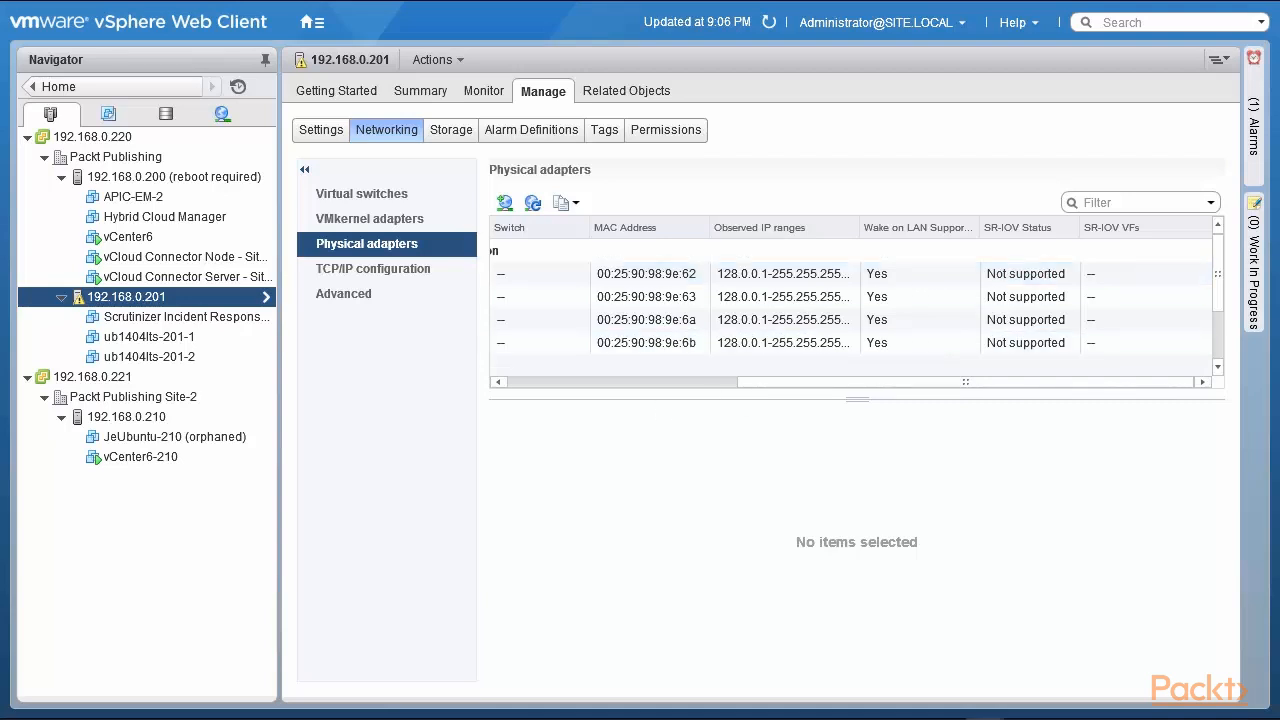
{"action": "left_click_drag", "start_coordinate": [897, 383], "coordinate": [548, 402]}
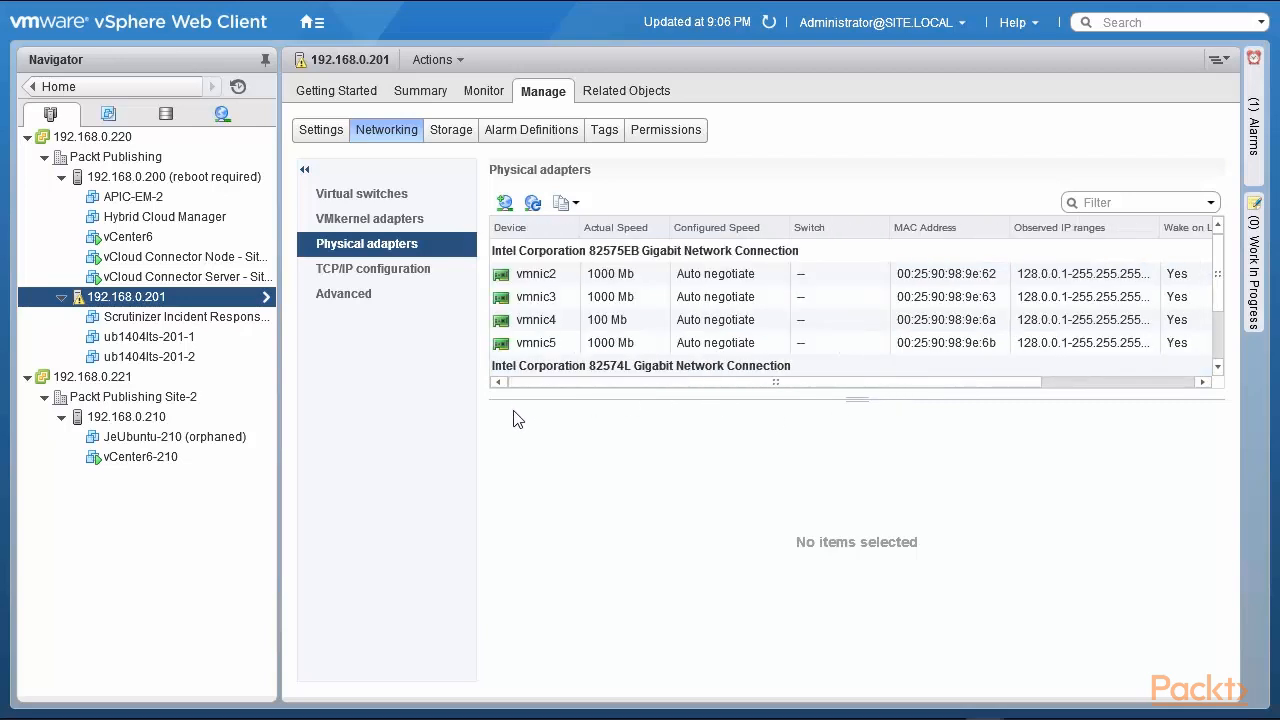
{"action": "left_click_drag", "start_coordinate": [1217, 284], "coordinate": [1214, 330]}
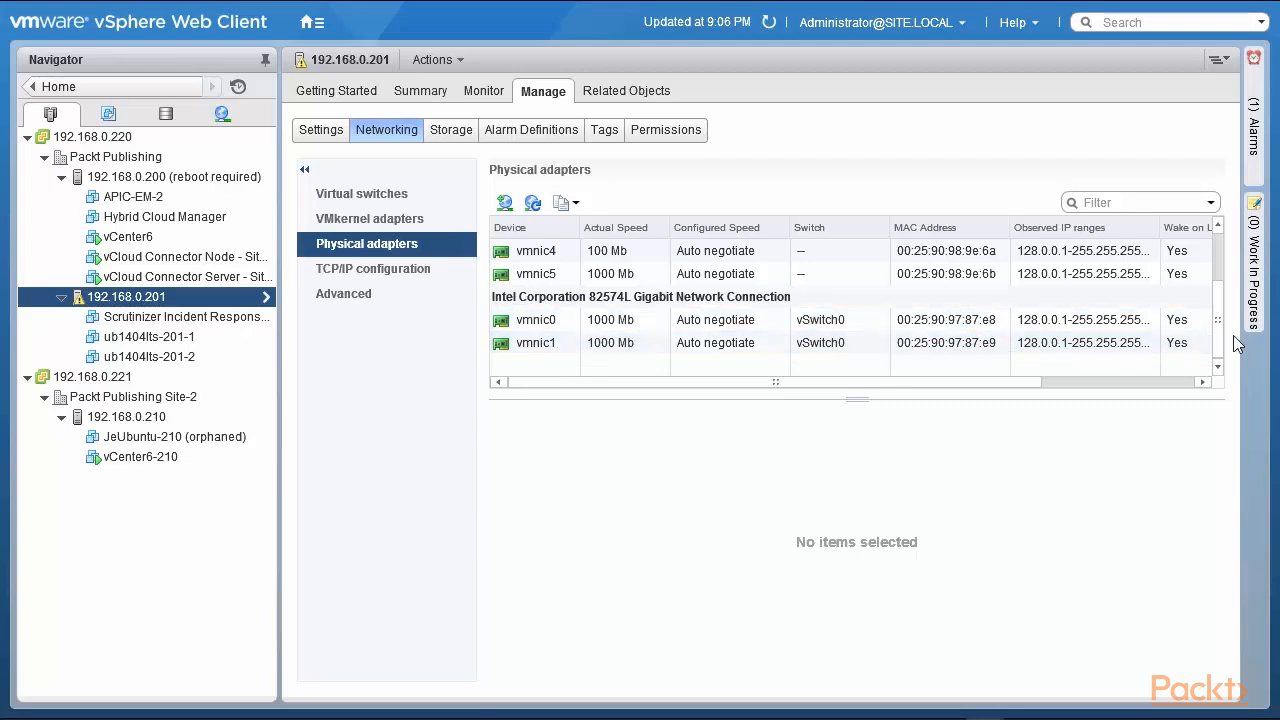
{"action": "left_click_drag", "start_coordinate": [1222, 342], "coordinate": [1213, 287]}
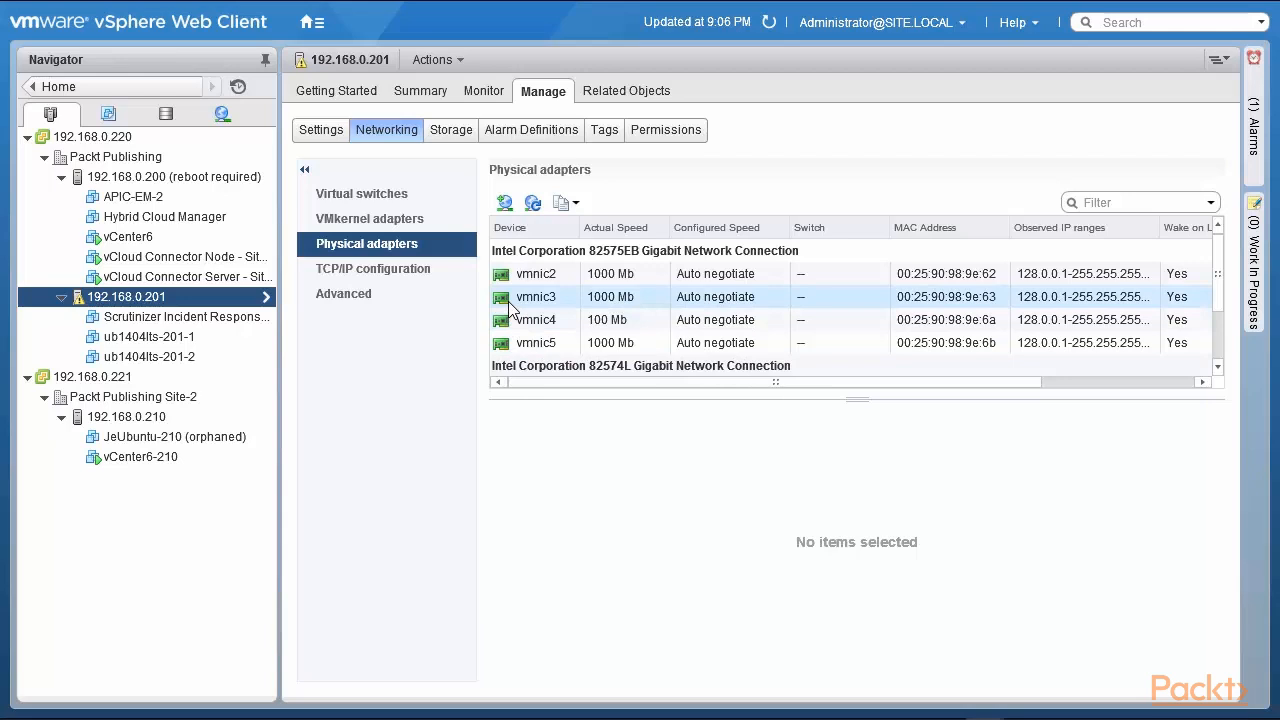
Step: Go to the host's PCI device settings and open the list of PCI devices for editing their availability to VMs
{"action": "left_click", "coordinate": [321, 132]}
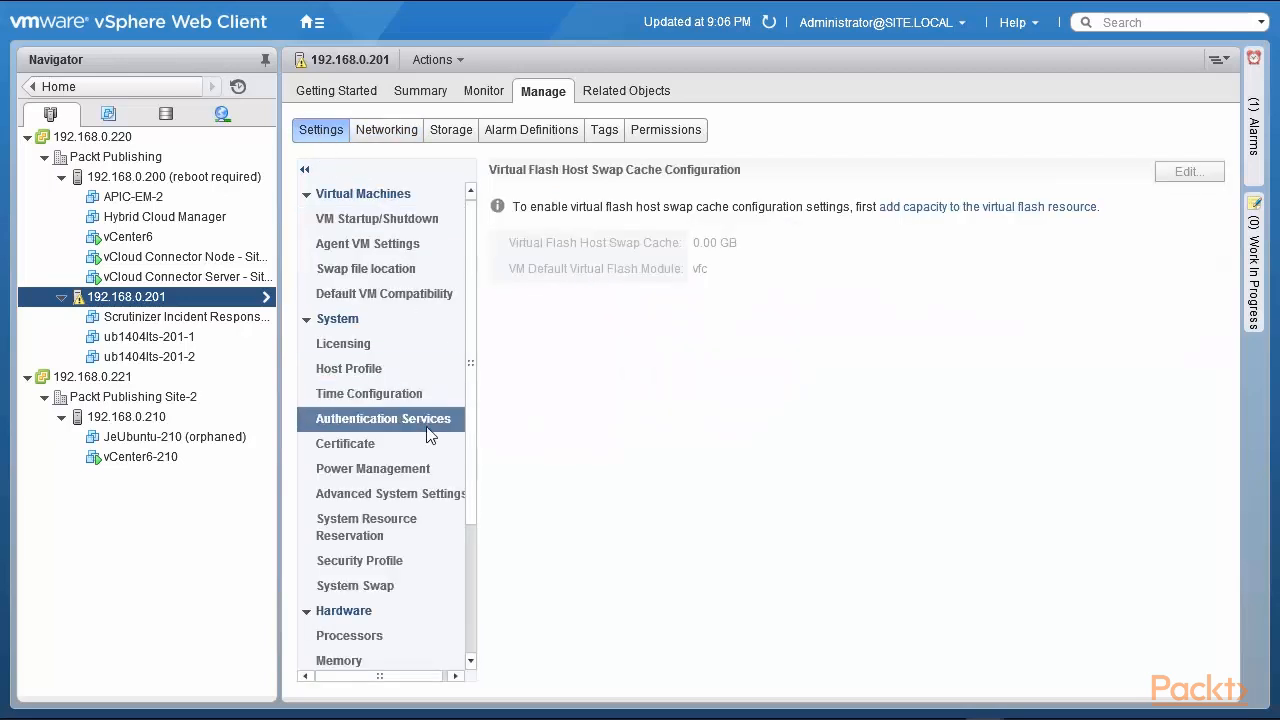
{"action": "scroll", "coordinate": [468, 440], "scroll_direction": "down", "scroll_amount": 2}
{"action": "scroll", "coordinate": [471, 473], "scroll_direction": "down", "scroll_amount": 3}
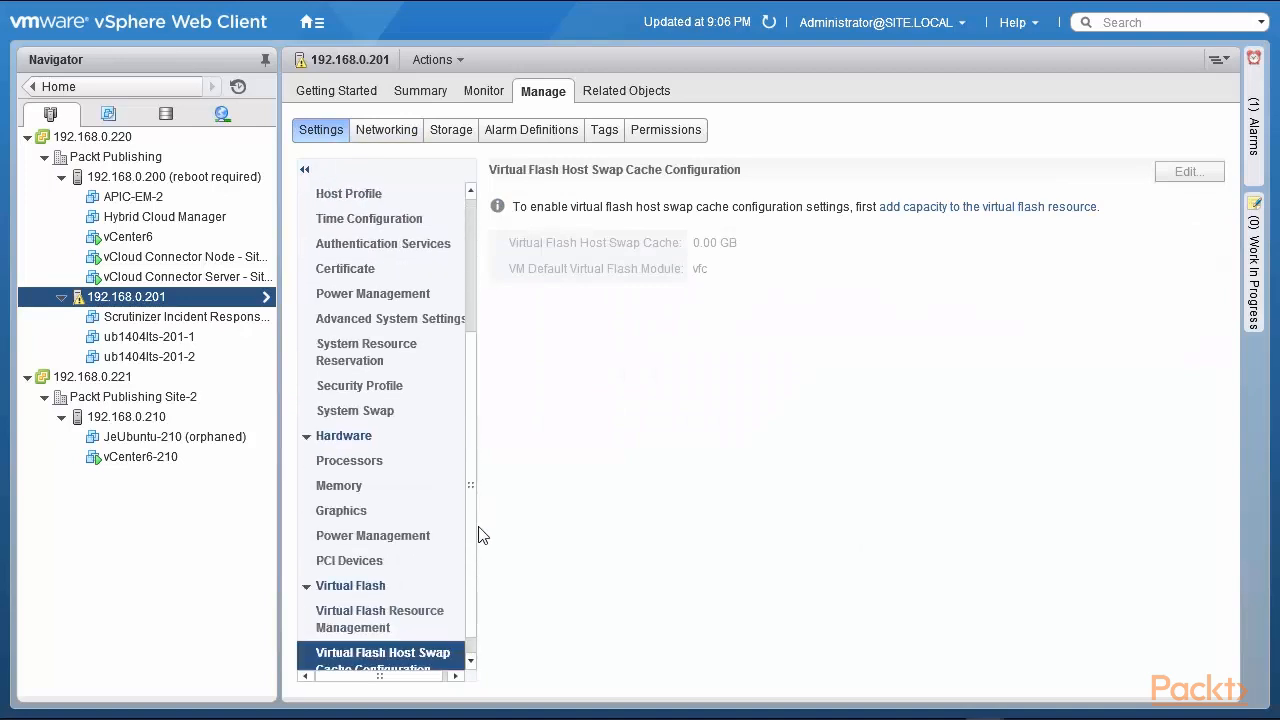
{"action": "left_click", "coordinate": [390, 563]}
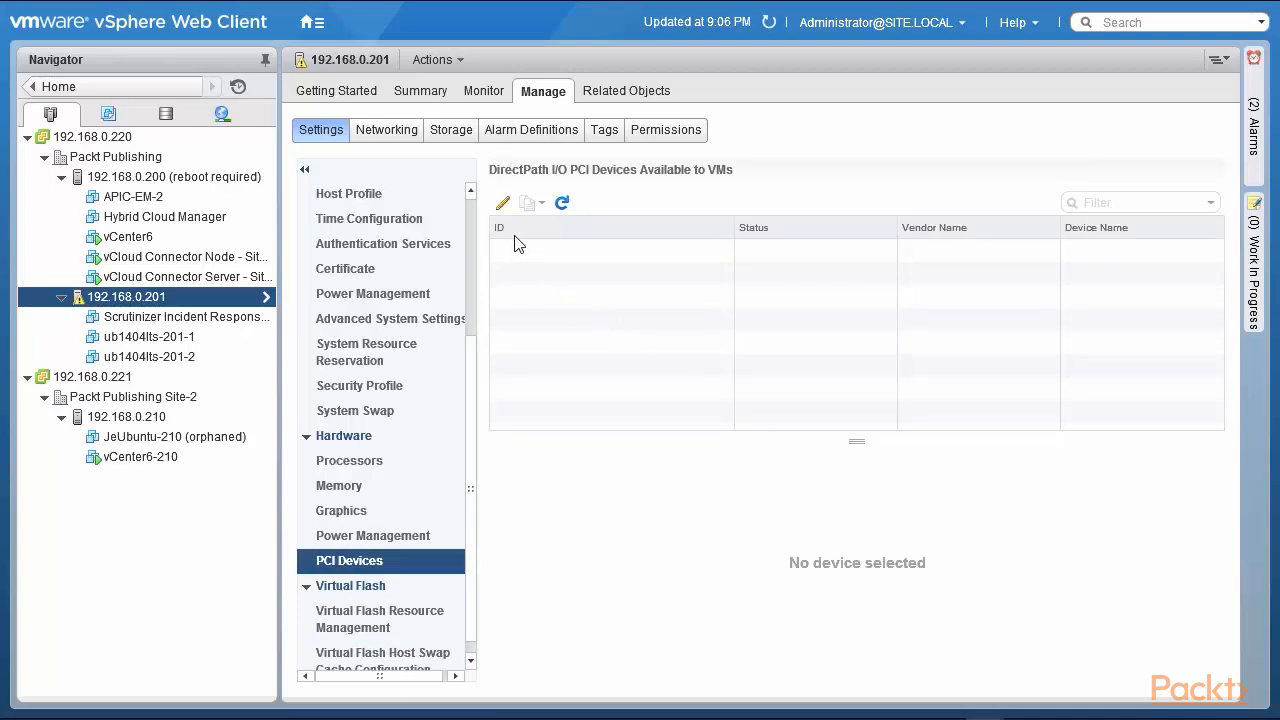
{"action": "left_click", "coordinate": [503, 205]}
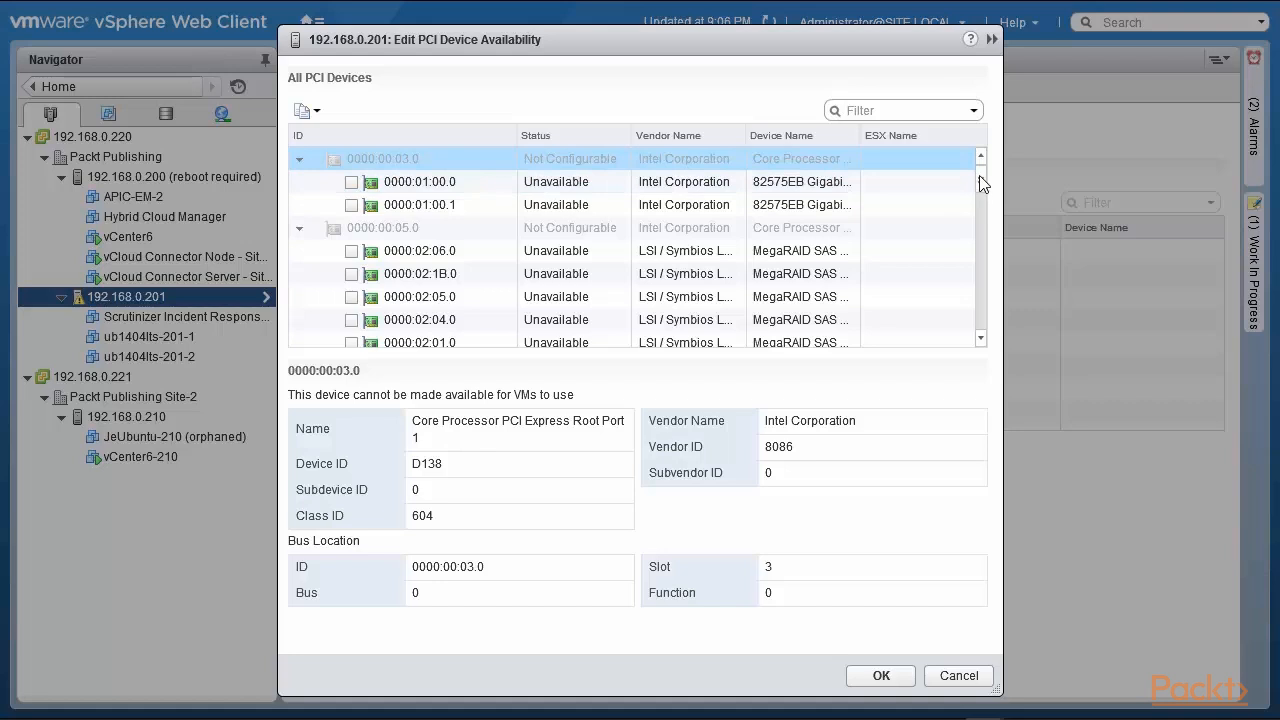
Step: Try marking the vmnic1 device 0000:05:00.0 as available to VMs, and clear its selection again
{"action": "scroll", "coordinate": [979, 186], "scroll_direction": "down", "scroll_amount": 1}
{"action": "left_click_drag", "start_coordinate": [977, 181], "coordinate": [975, 302]}
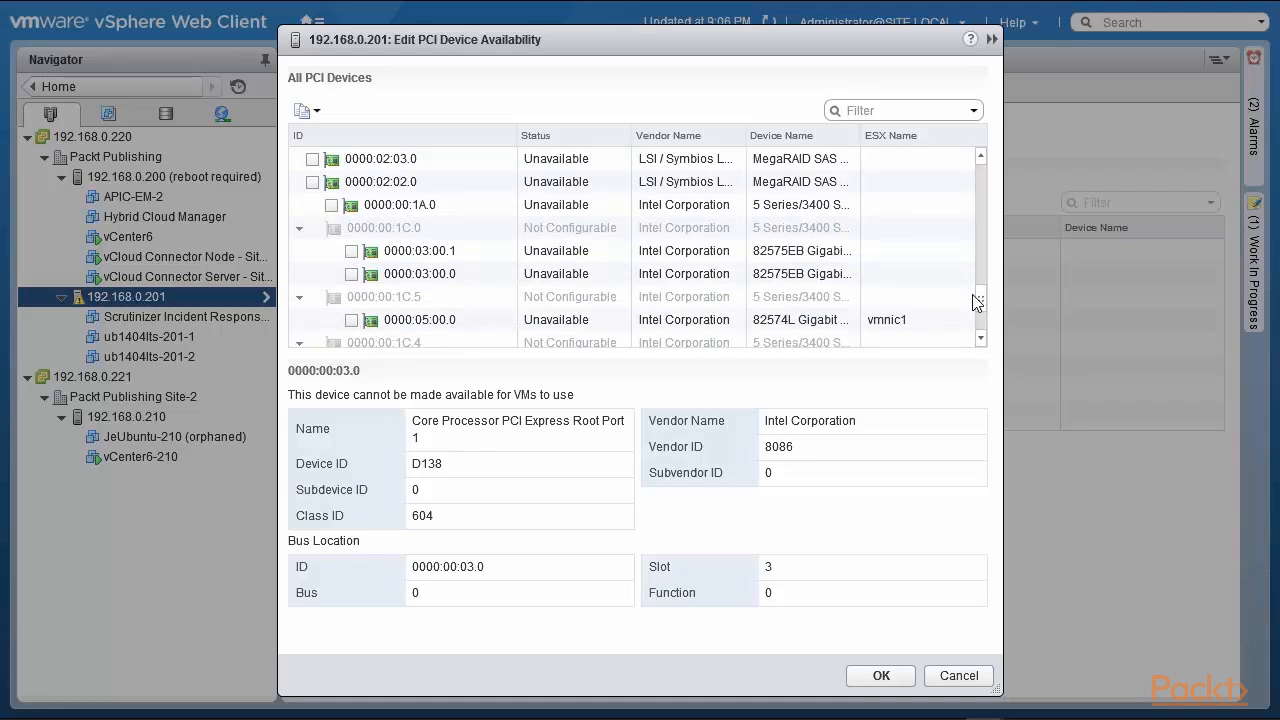
{"action": "left_click_drag", "start_coordinate": [977, 303], "coordinate": [973, 310]}
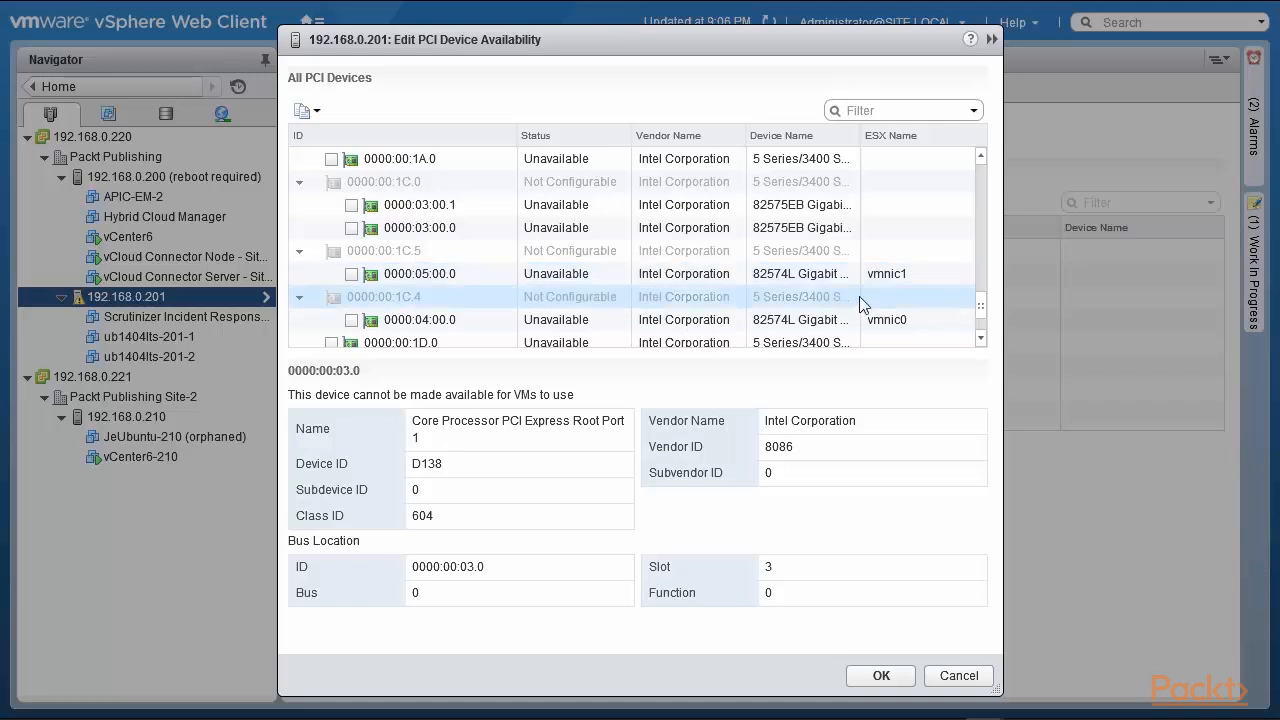
{"action": "left_click", "coordinate": [351, 274]}
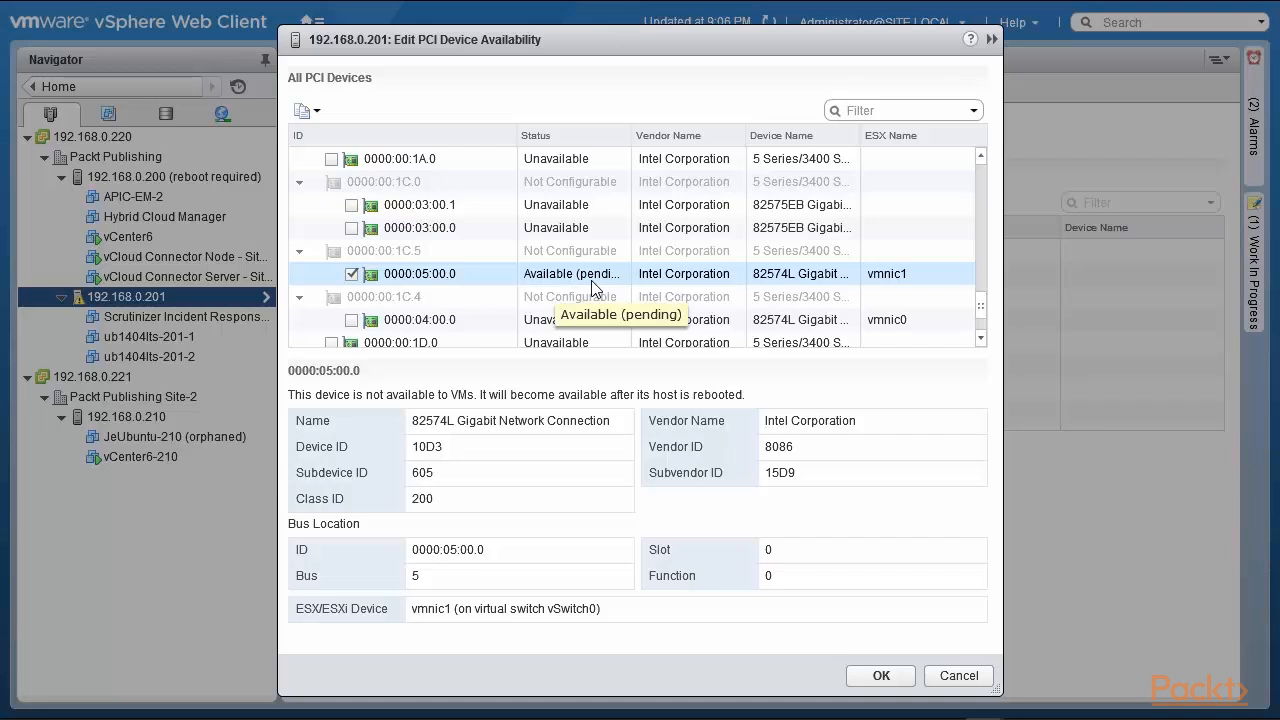
{"action": "left_click", "coordinate": [352, 275]}
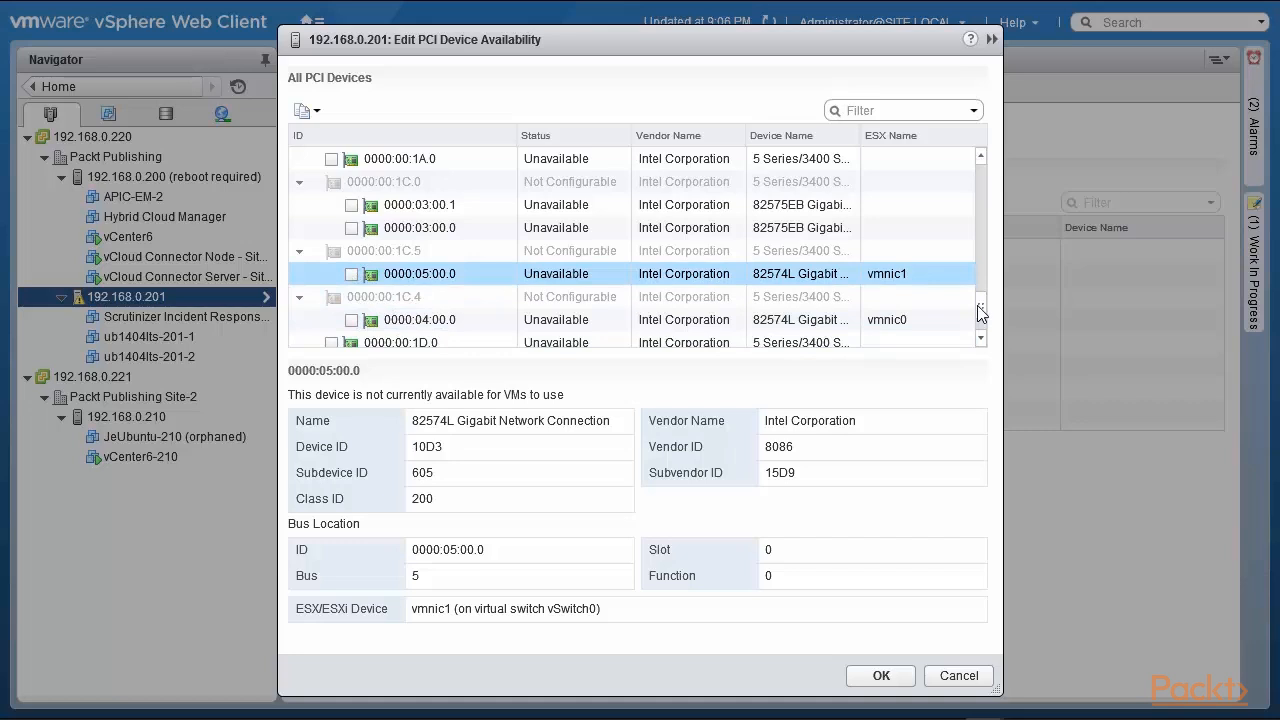
Step: Make the 82575EB network devices 0000:01:00.0 and 0000:01:00.1 available for passthrough and confirm
{"action": "left_click_drag", "start_coordinate": [980, 305], "coordinate": [986, 171]}
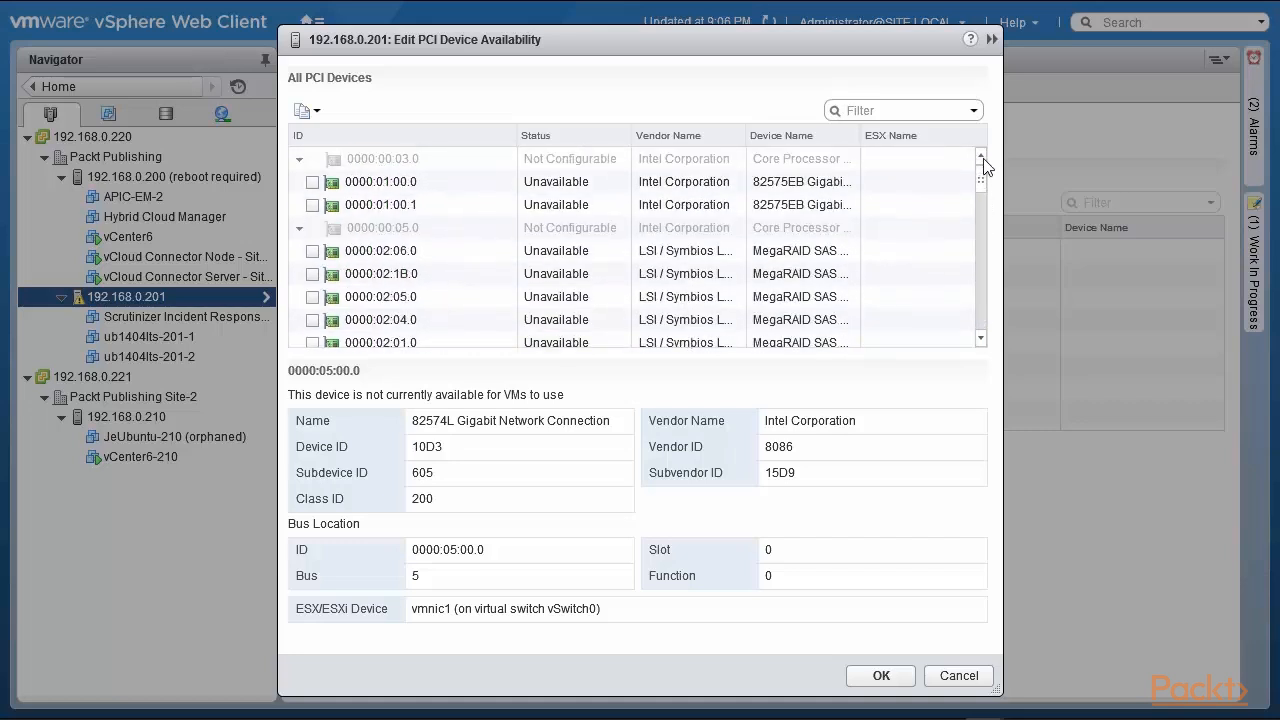
{"action": "left_click", "coordinate": [312, 182]}
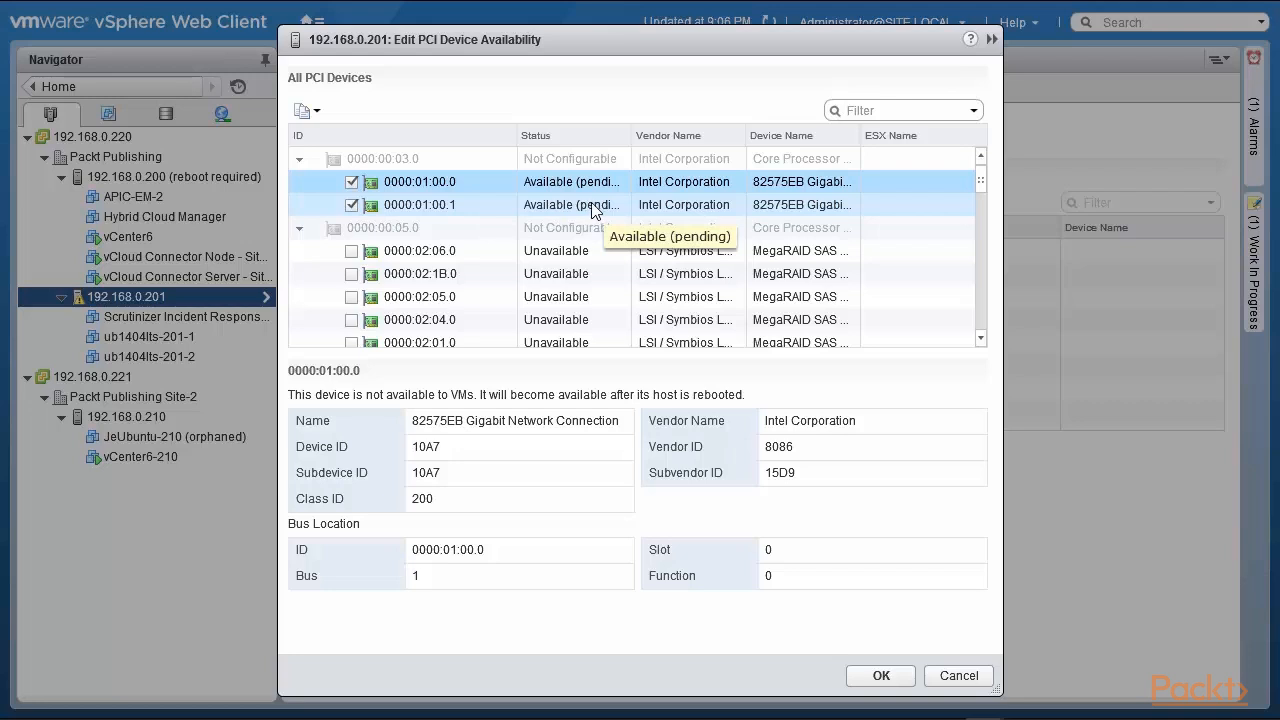
{"action": "left_click", "coordinate": [877, 677]}
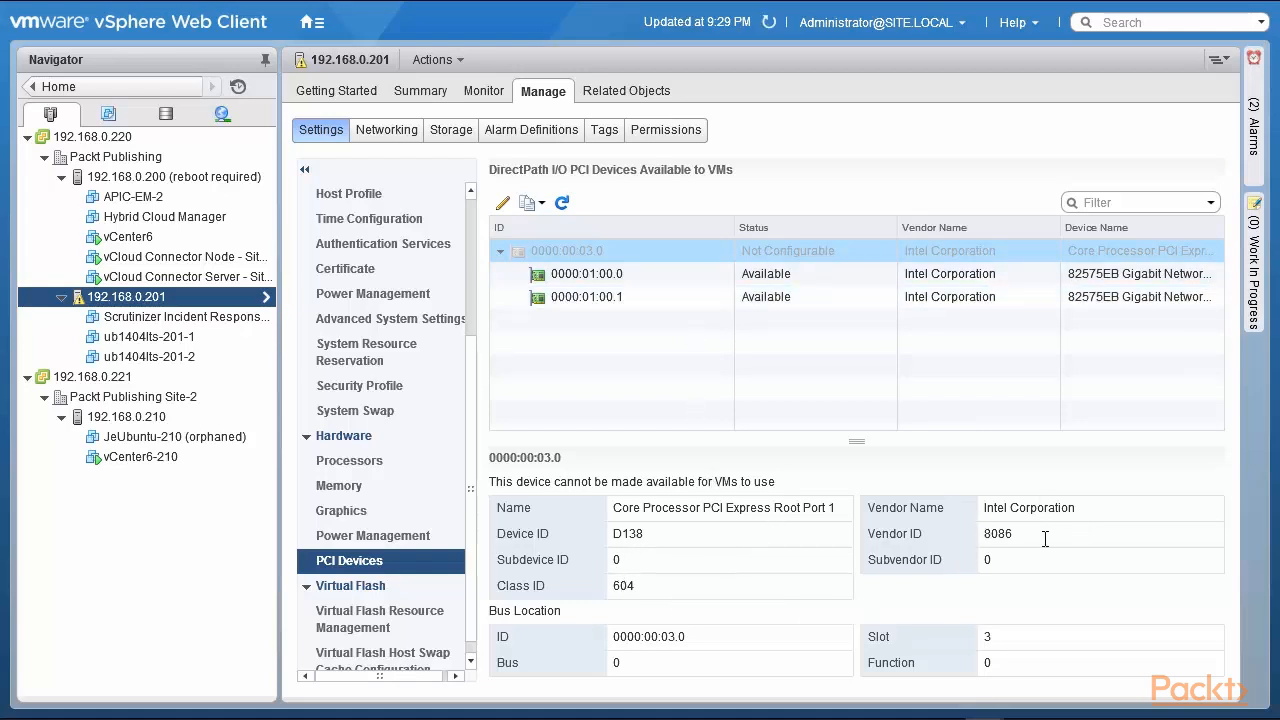
Step: Highlight the vendor ID in the details of PCI device 0000:00:03.0
{"action": "left_click_drag", "start_coordinate": [1026, 537], "coordinate": [975, 537]}
{"action": "left_click", "coordinate": [1089, 508]}
{"action": "left_click_drag", "start_coordinate": [1030, 530], "coordinate": [954, 536]}
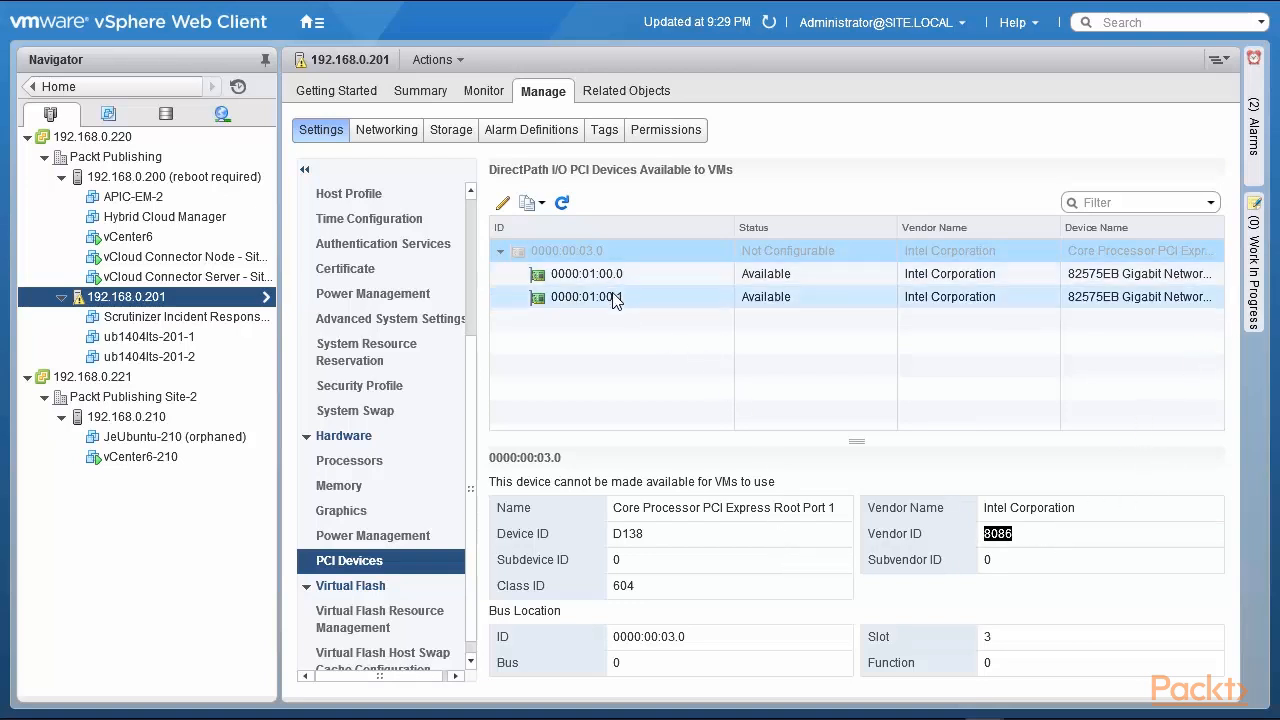
Step: Open the settings of the virtual machine ub1404lts-201-1 and add a new PCI device to its hardware
{"action": "right_click", "coordinate": [156, 334]}
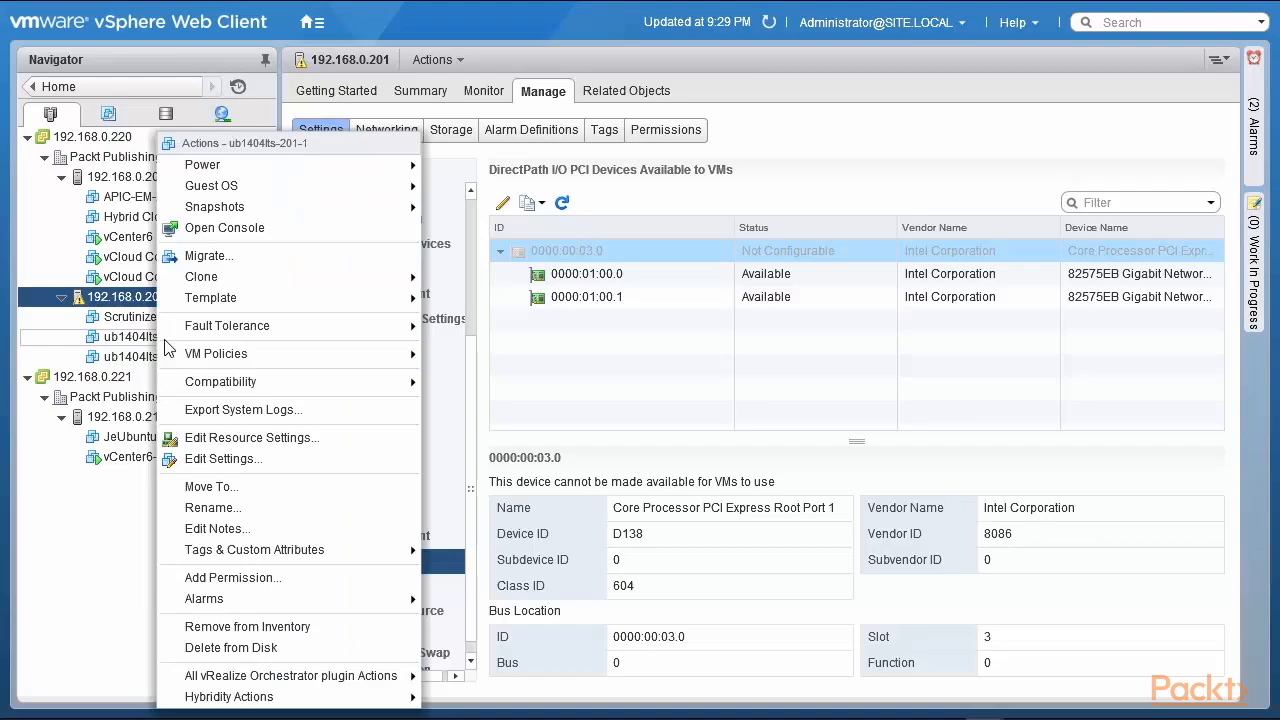
{"action": "left_click", "coordinate": [272, 457]}
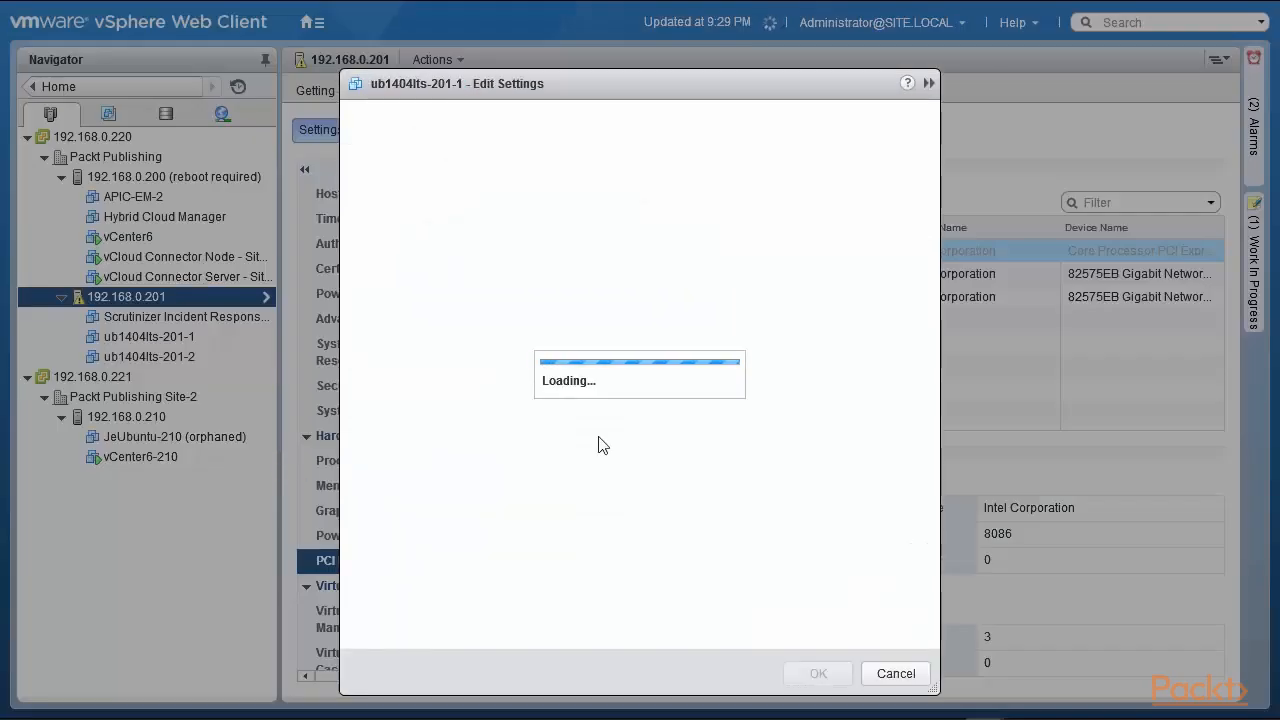
{"action": "left_click_drag", "start_coordinate": [753, 89], "coordinate": [745, 41]}
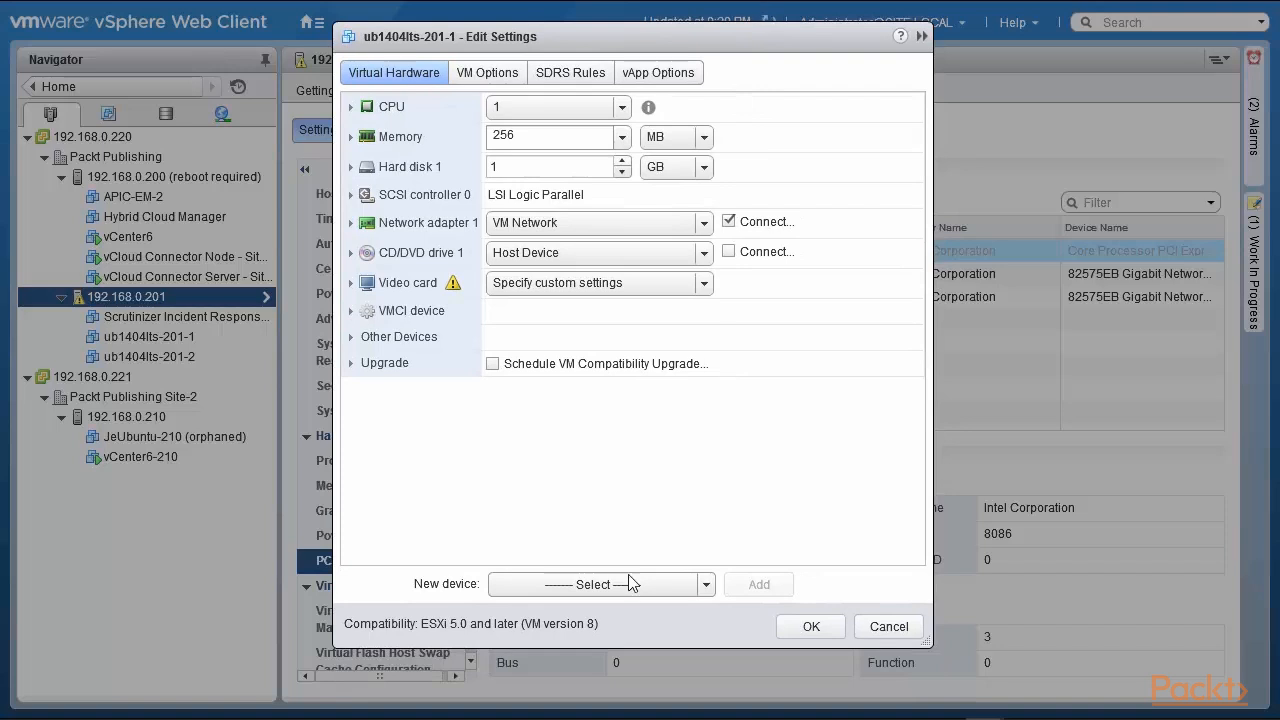
{"action": "left_click", "coordinate": [709, 586]}
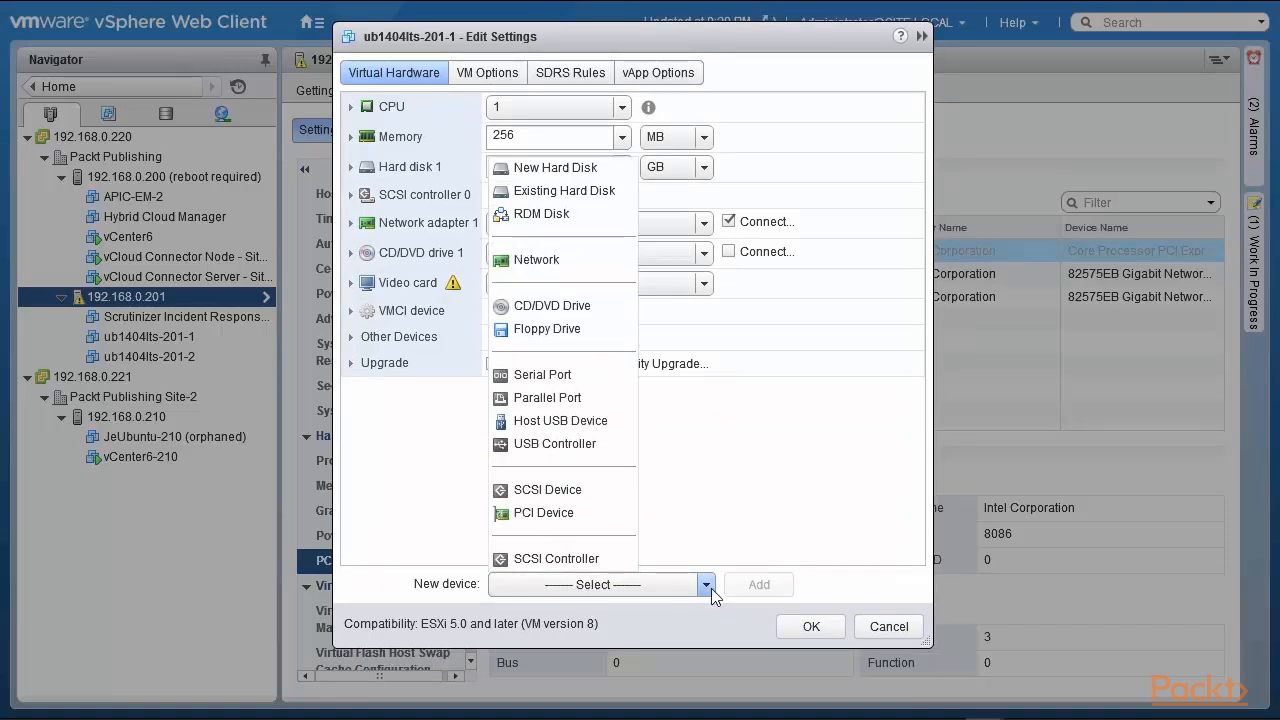
{"action": "left_click", "coordinate": [568, 514]}
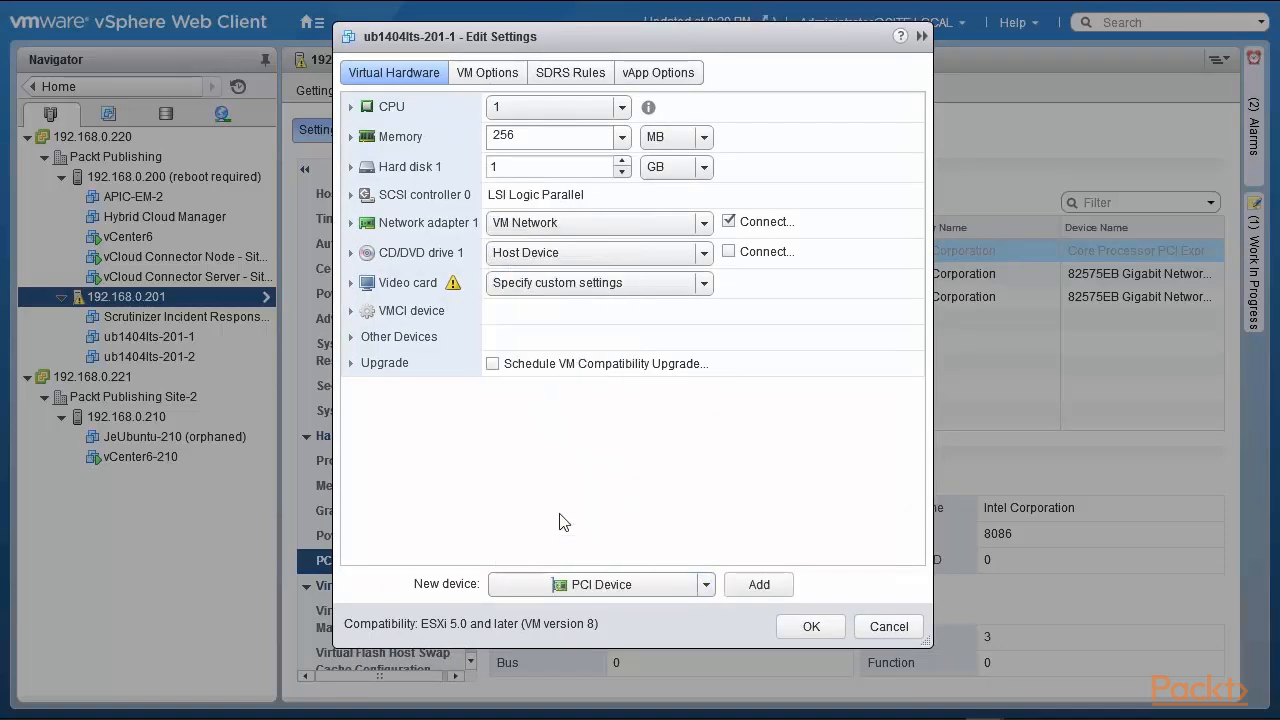
{"action": "left_click", "coordinate": [756, 587]}
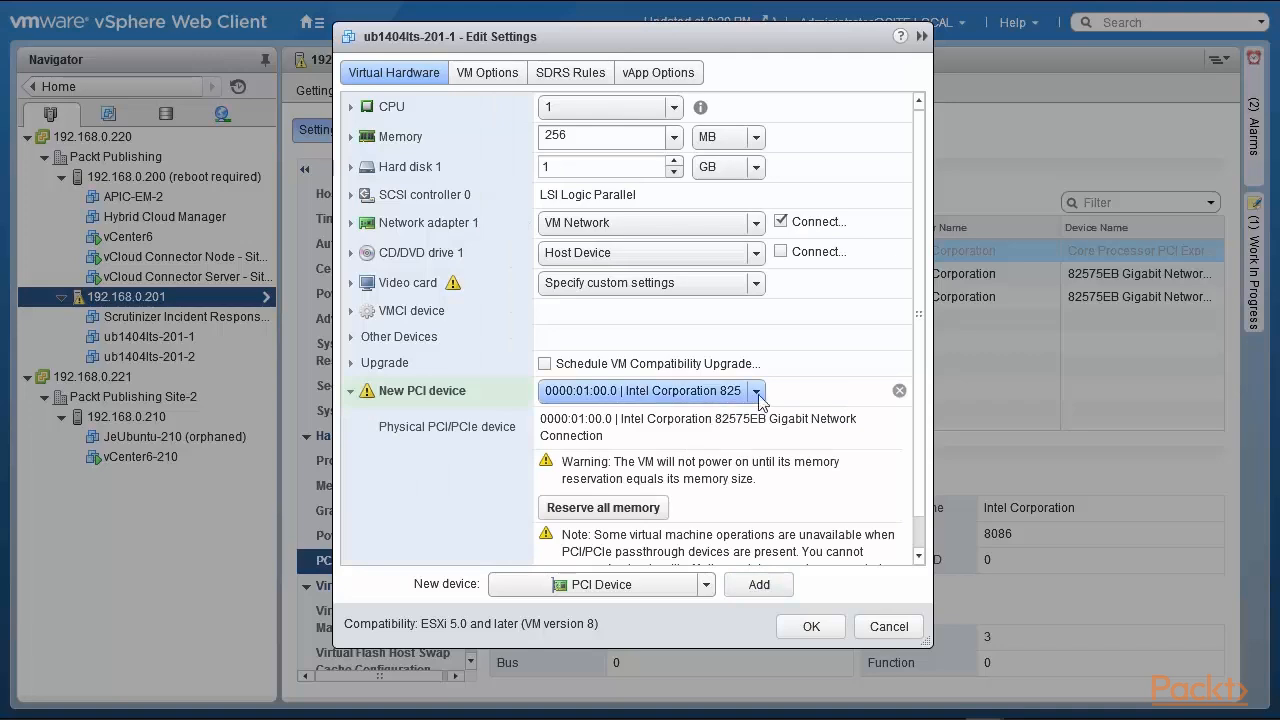
Step: Assign 0000:01:00.0 to the new PCI device and reserve all of the virtual machine's memory
{"action": "left_click_drag", "start_coordinate": [635, 43], "coordinate": [596, 84]}
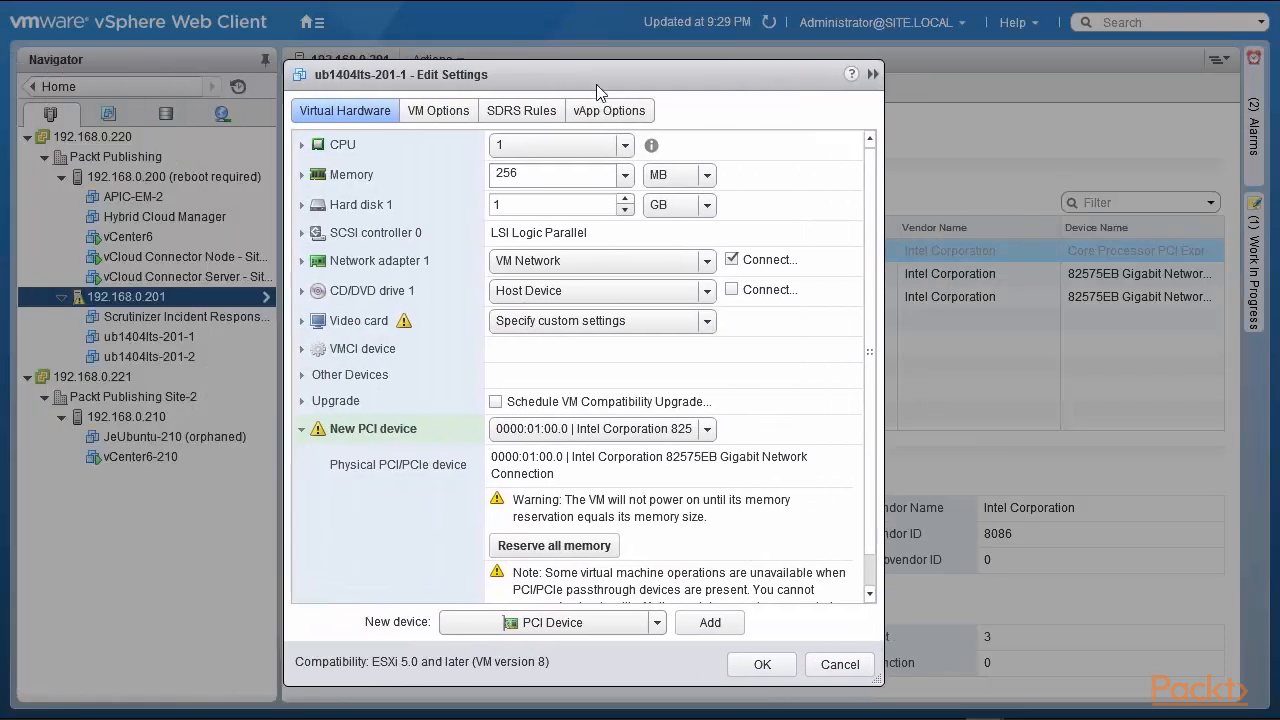
{"action": "left_click", "coordinate": [708, 428]}
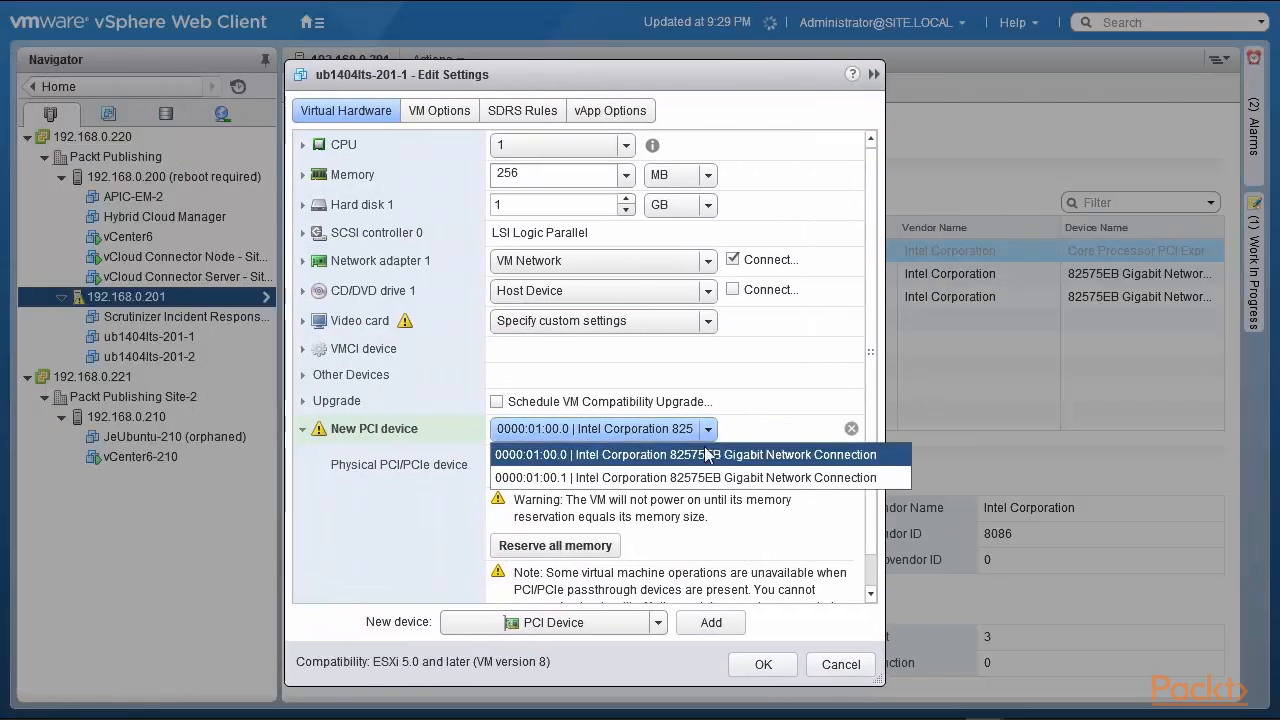
{"action": "left_click", "coordinate": [573, 455]}
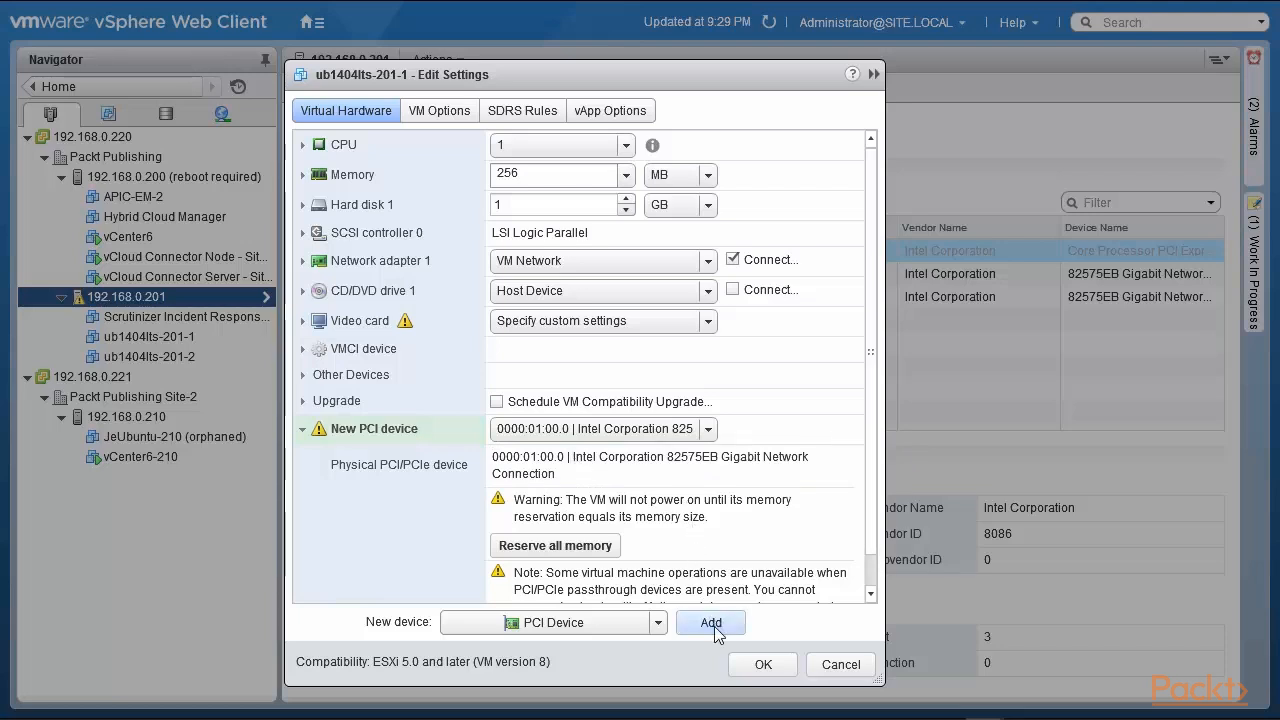
{"action": "left_click", "coordinate": [555, 546]}
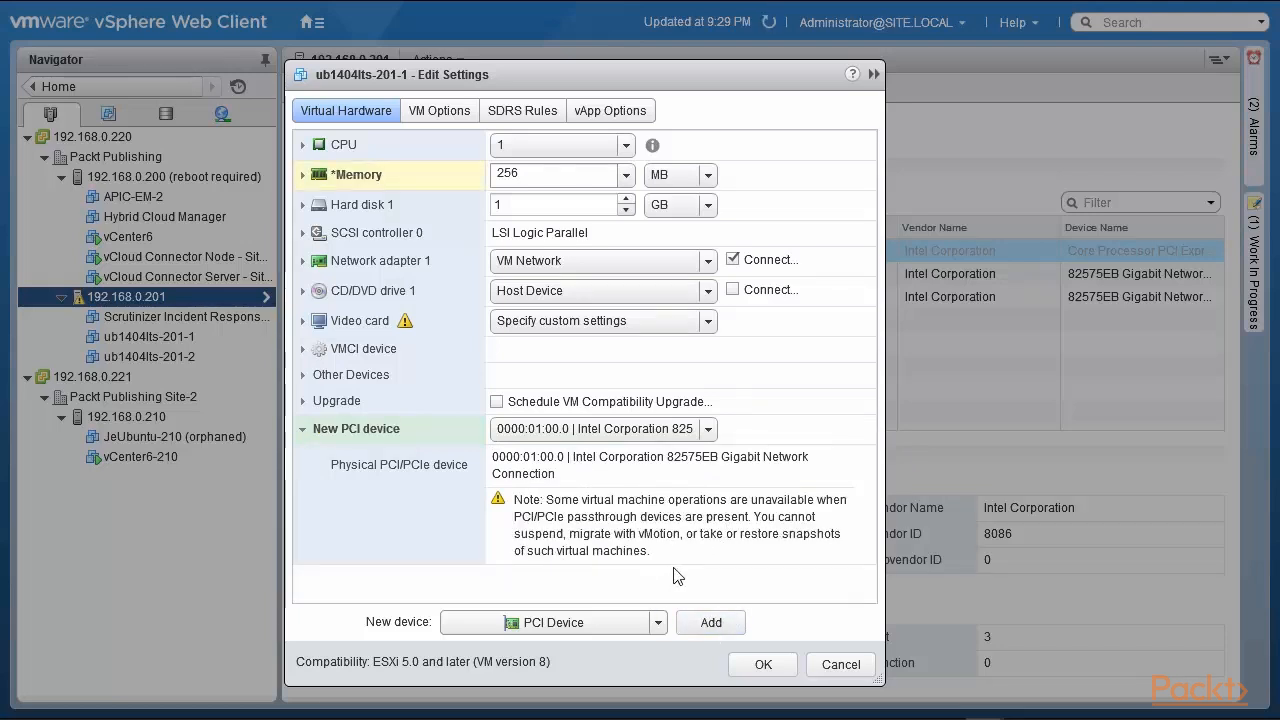
Step: Add two more PCI devices, switch the first one to 0000:01:00.1, and save the virtual machine's settings
{"action": "left_click", "coordinate": [711, 623]}
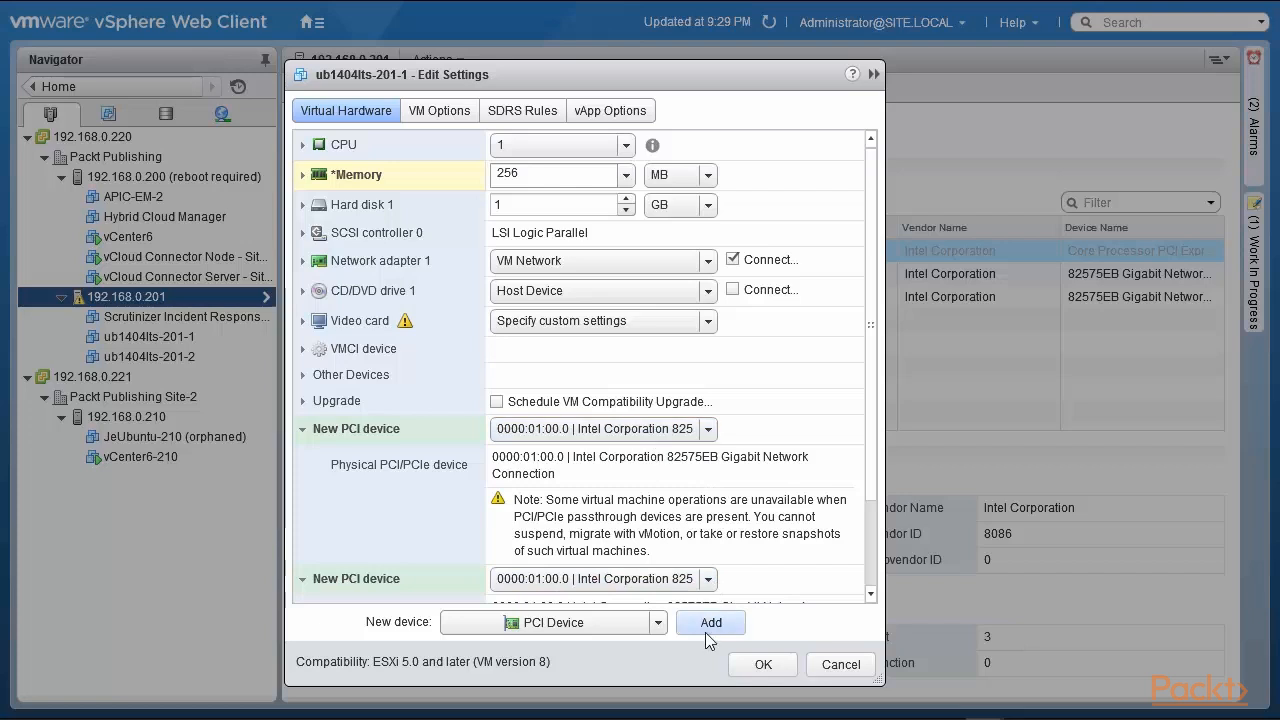
{"action": "left_click", "coordinate": [707, 430]}
{"action": "left_click", "coordinate": [677, 472]}
{"action": "left_click", "coordinate": [712, 625]}
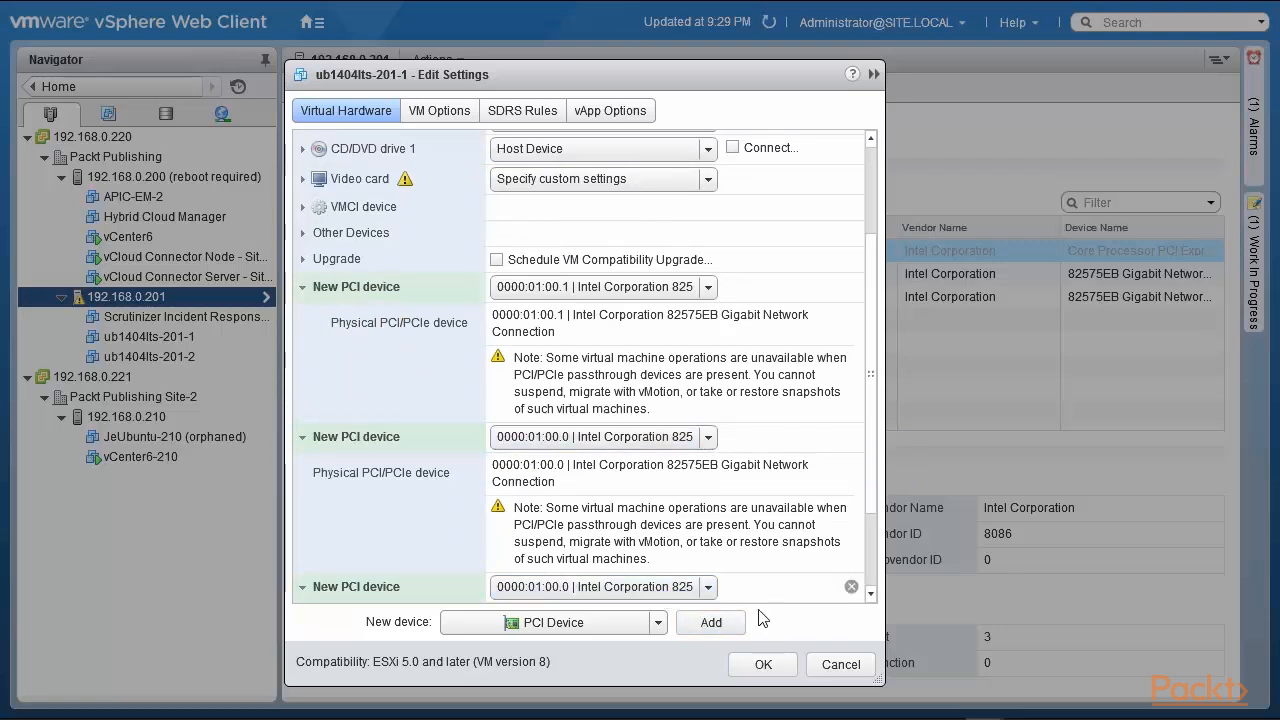
{"action": "left_click", "coordinate": [763, 664]}
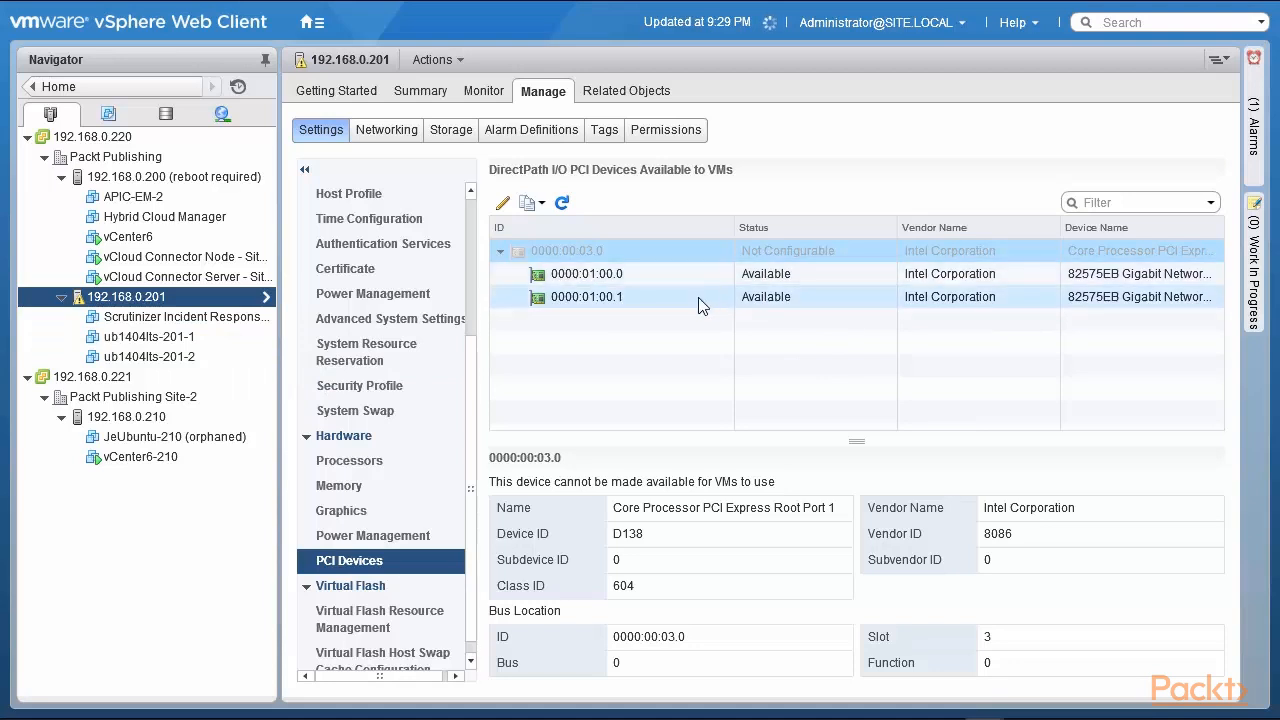
Step: Remove PCI device 0 and PCI device 1 from the virtual machine ub1404lts-201-1 and save its settings
{"action": "right_click", "coordinate": [172, 341]}
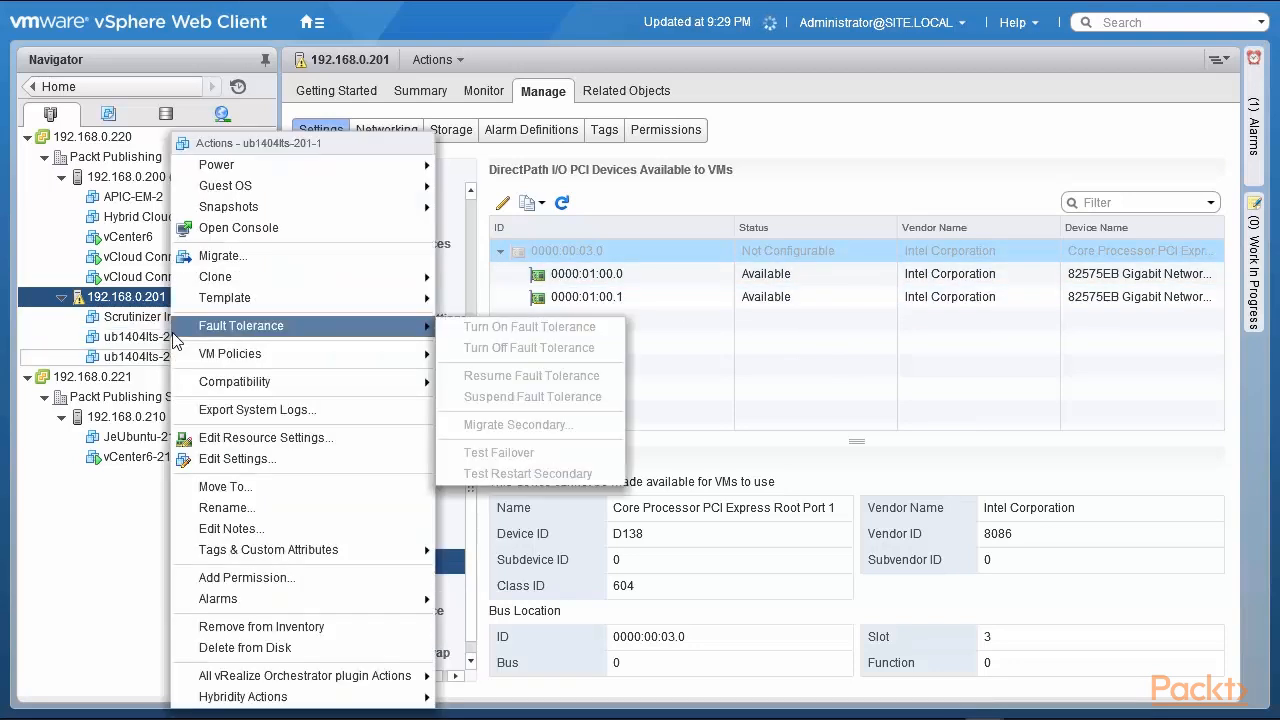
{"action": "left_click", "coordinate": [328, 460]}
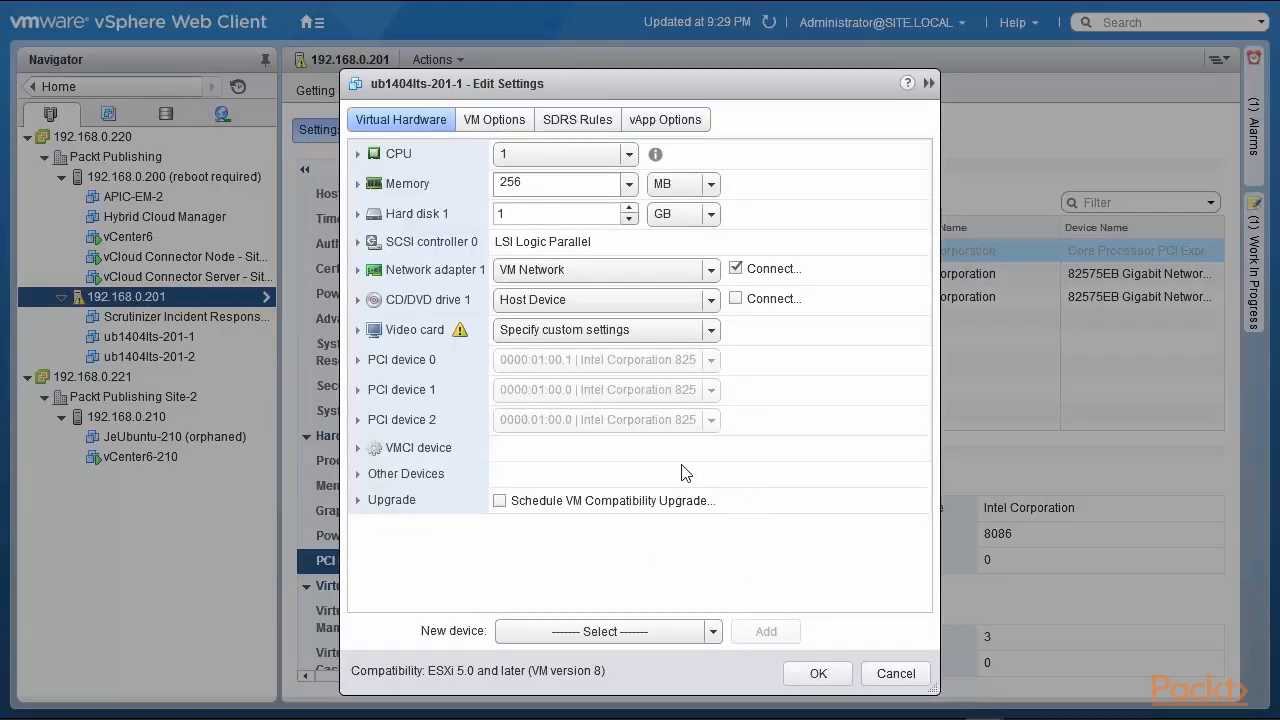
{"action": "left_click", "coordinate": [358, 362]}
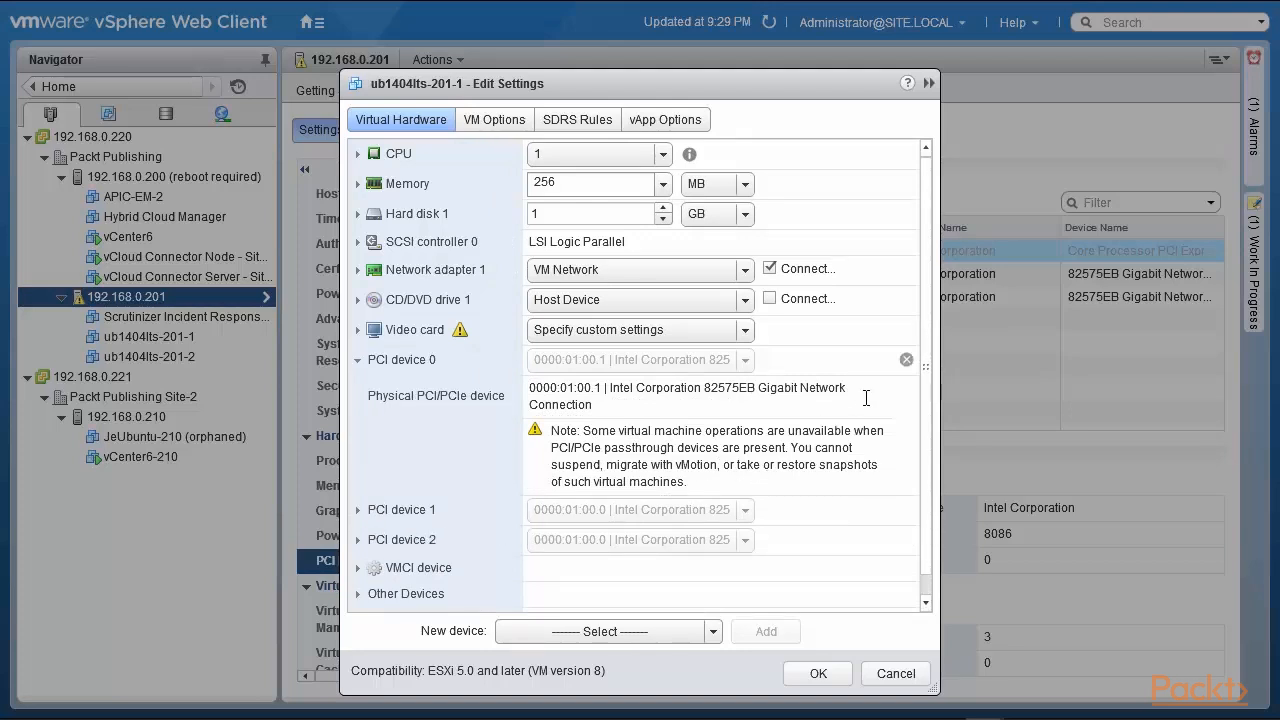
{"action": "left_click", "coordinate": [906, 361]}
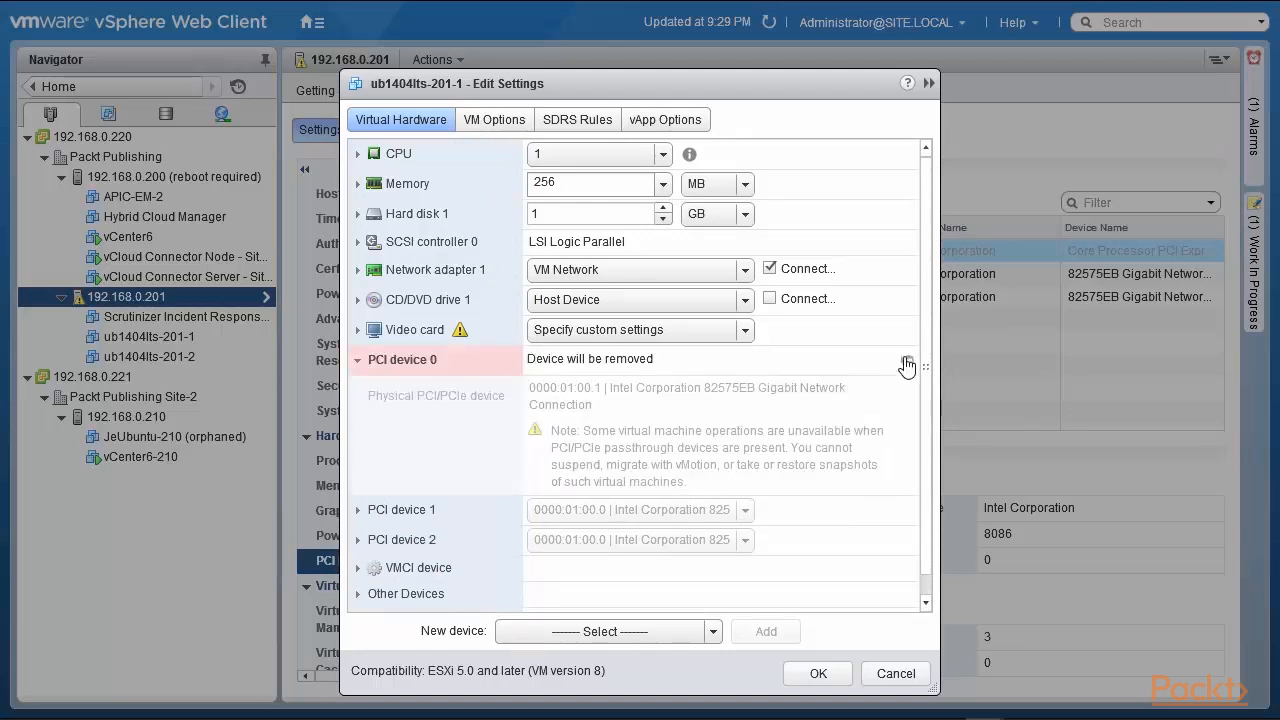
{"action": "left_click", "coordinate": [358, 510]}
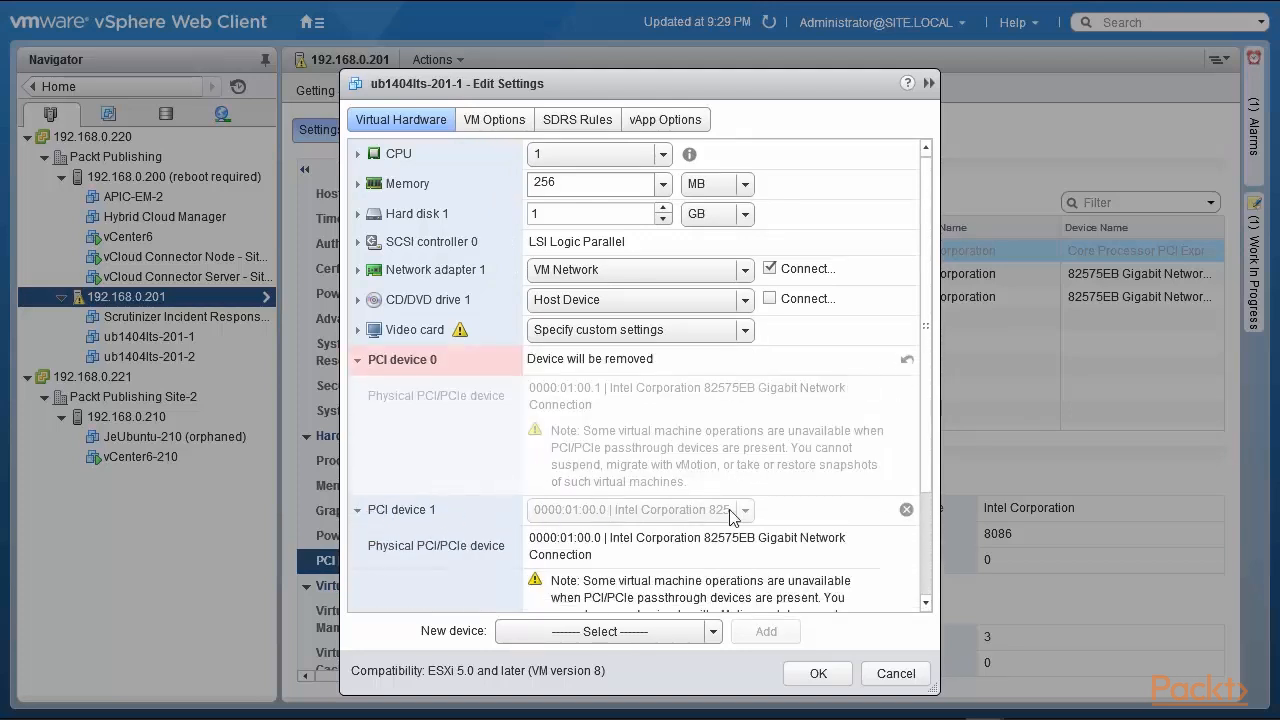
{"action": "left_click", "coordinate": [906, 477]}
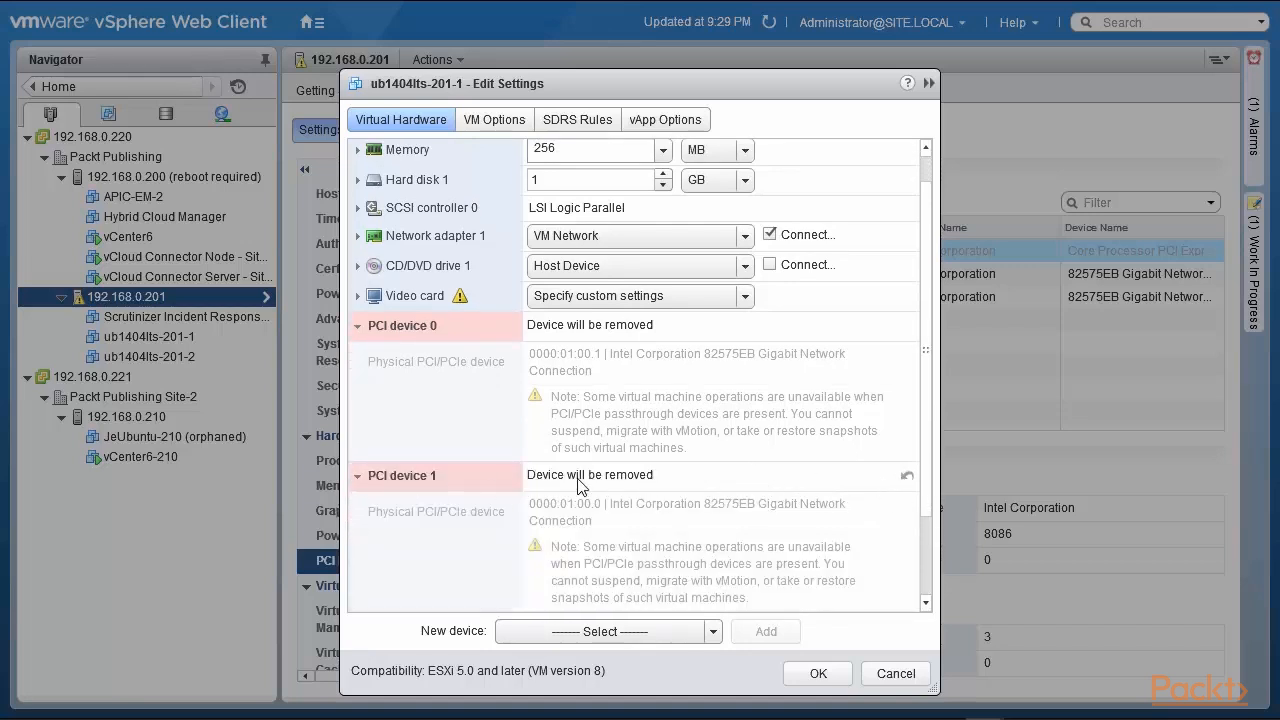
{"action": "left_click", "coordinate": [826, 680]}
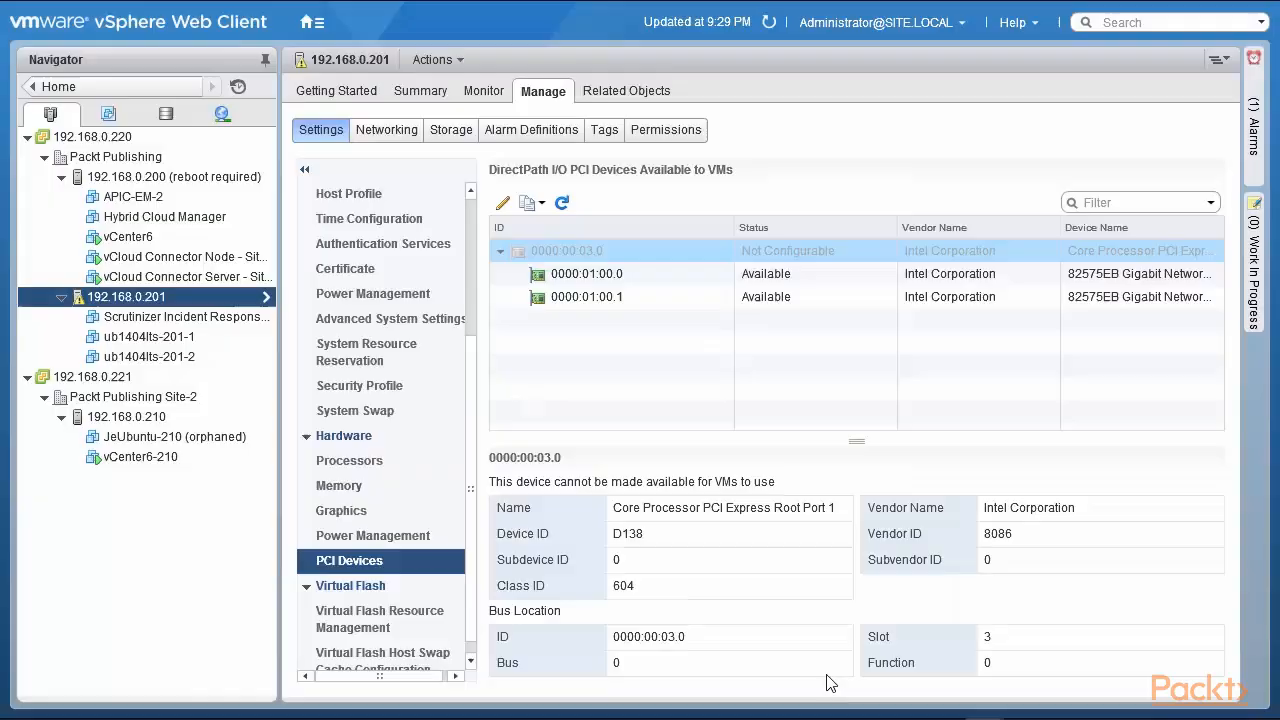
Step: Remove PCI device 2 from the virtual machine ub1404lts-201-1 and save its settings
{"action": "right_click", "coordinate": [145, 336]}
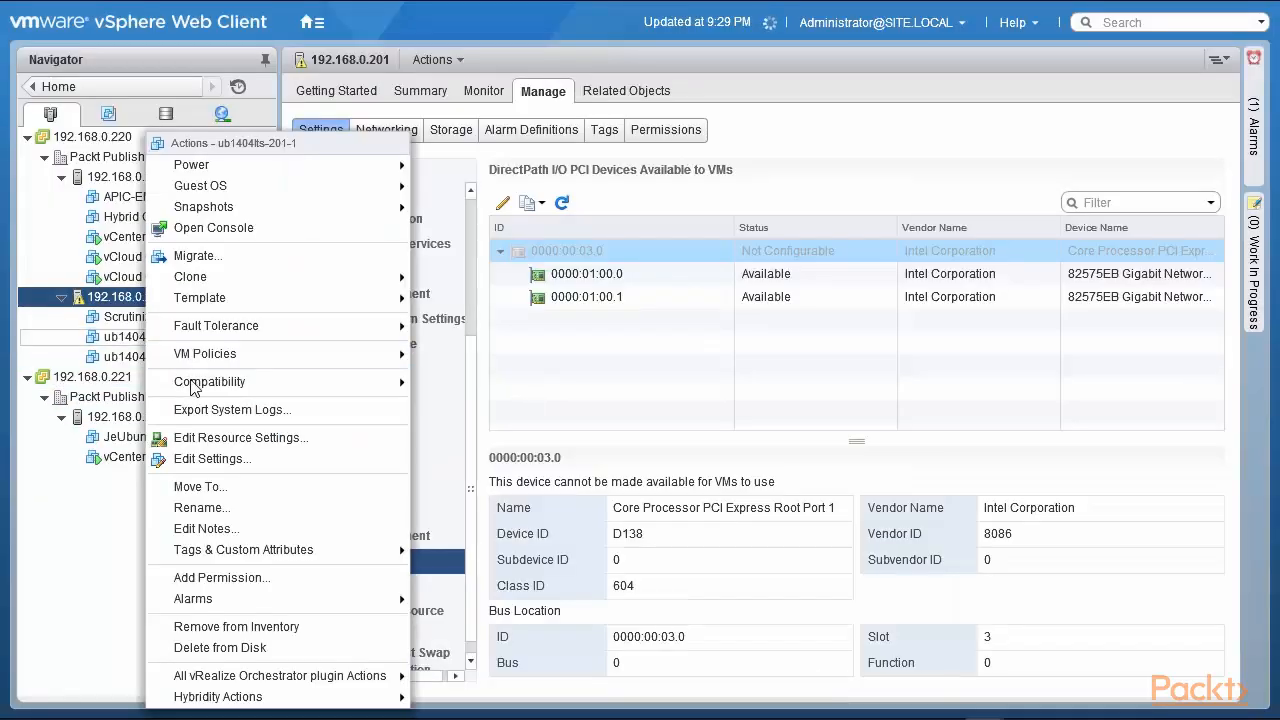
{"action": "left_click", "coordinate": [251, 459]}
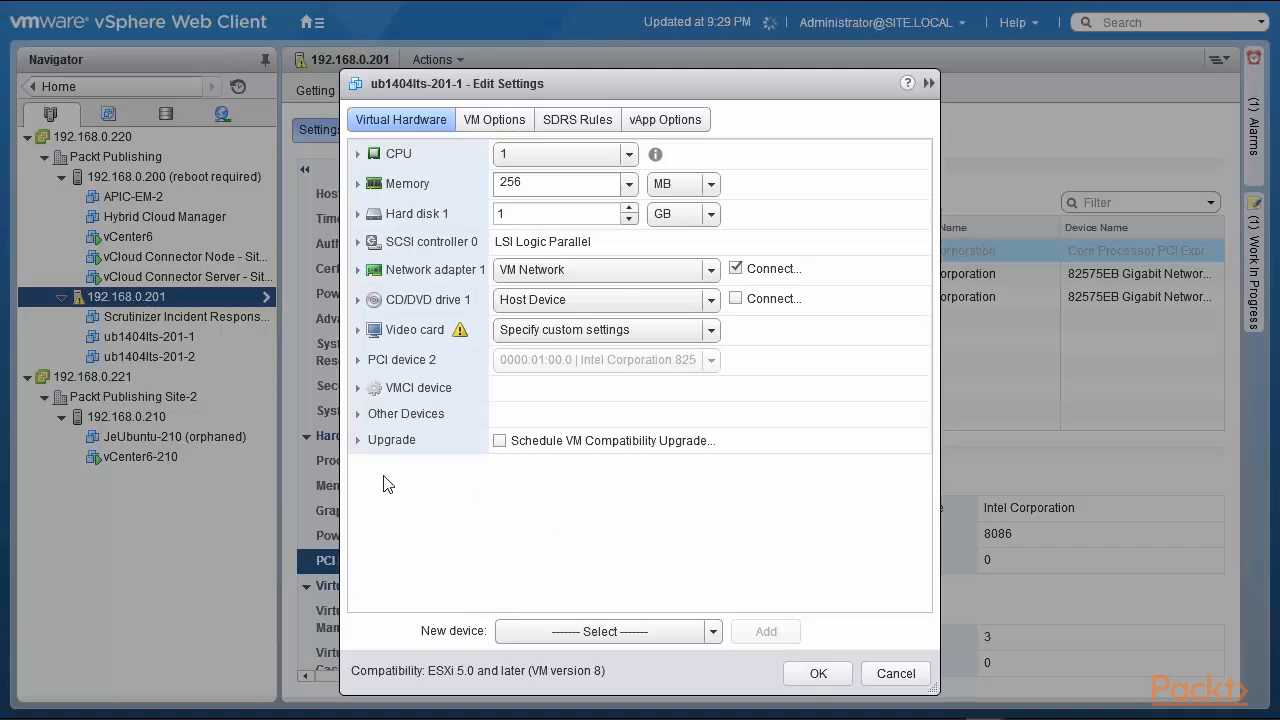
{"action": "mouse_move", "coordinate": [356, 363]}
{"action": "left_click", "coordinate": [917, 360]}
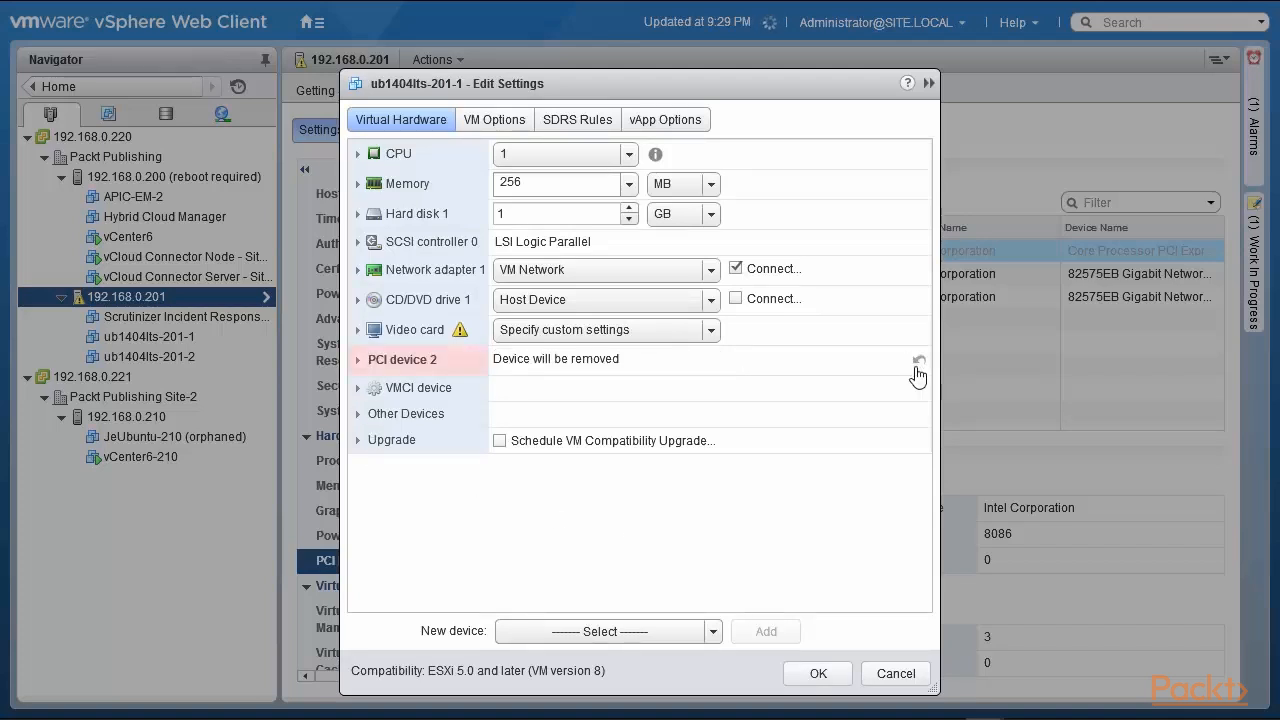
{"action": "left_click", "coordinate": [838, 667]}
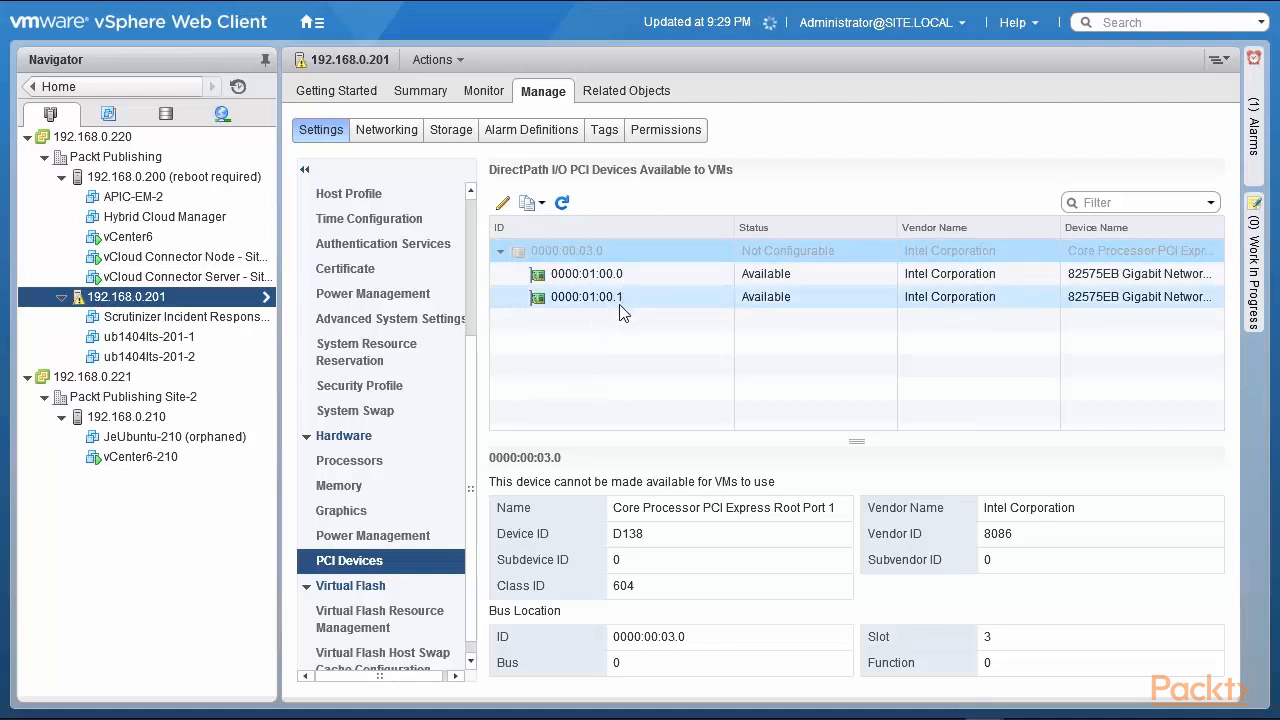
Step: Make PCI devices 0000:01:00.0 and 0000:01:00.1 unavailable to VMs on host 192.168.0.201, and open the host's summary
{"action": "left_click", "coordinate": [507, 283]}
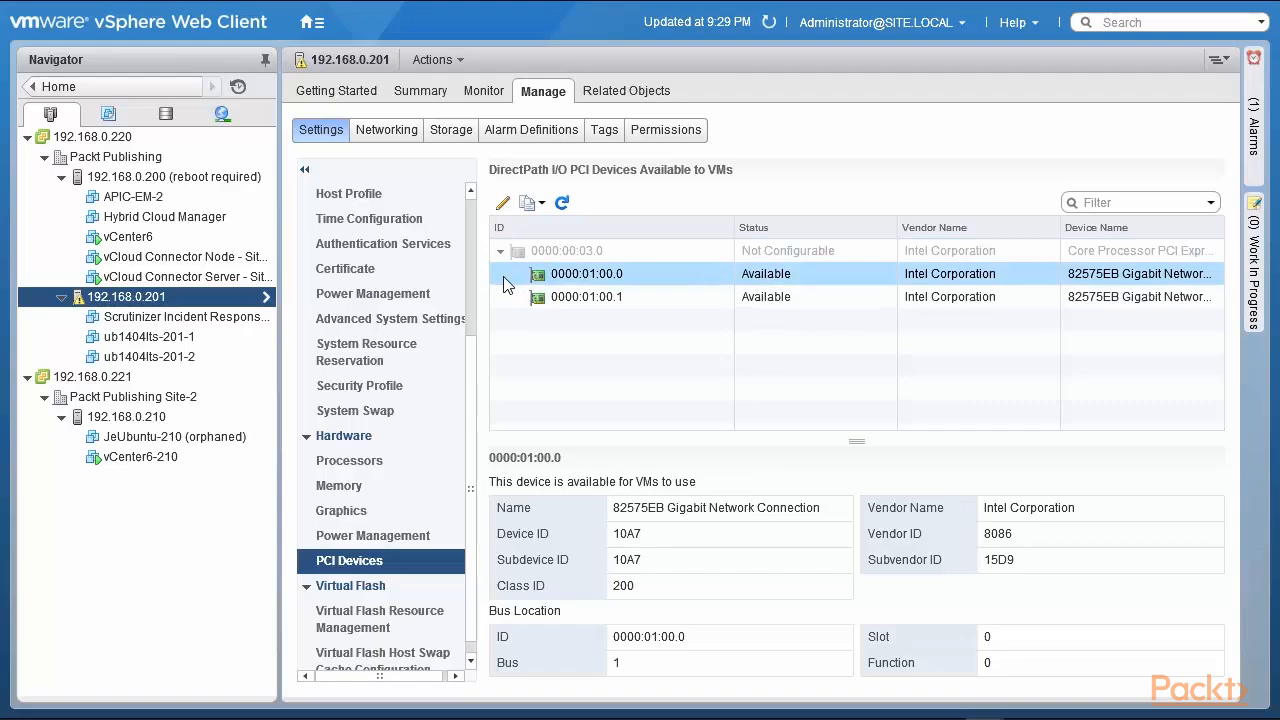
{"action": "left_click", "coordinate": [500, 204]}
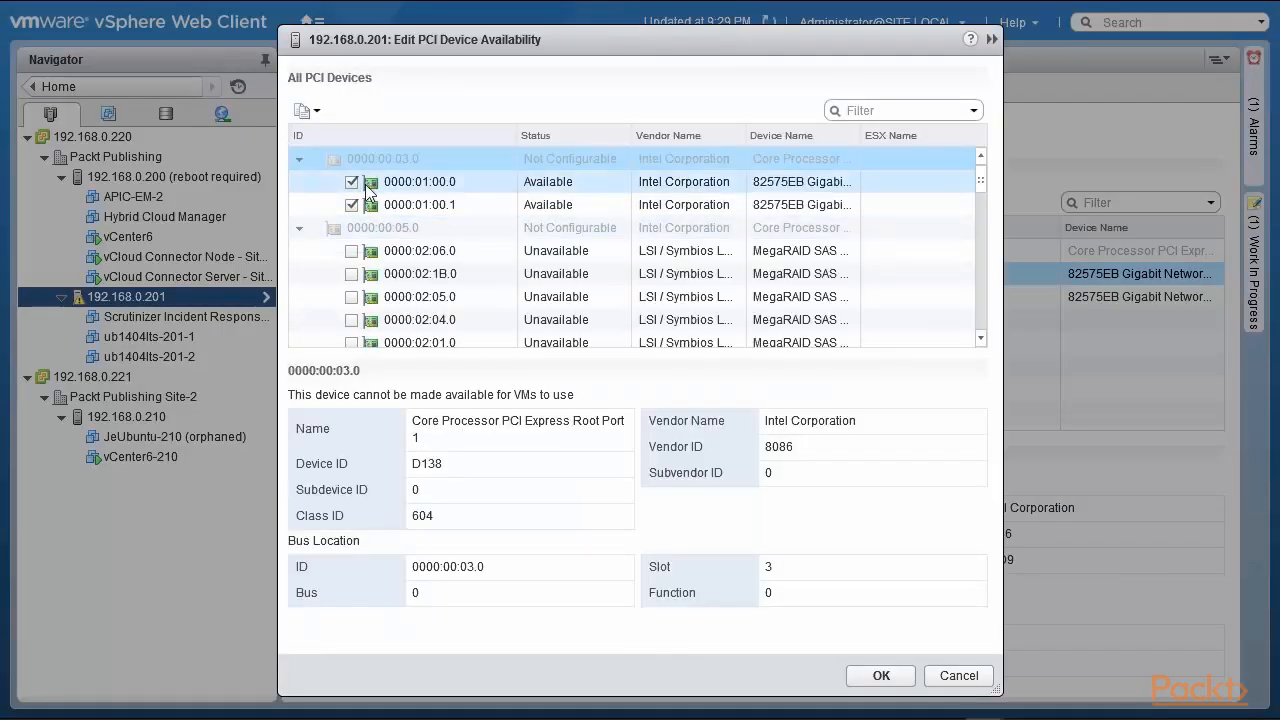
{"action": "left_click", "coordinate": [352, 182]}
{"action": "left_click", "coordinate": [351, 205]}
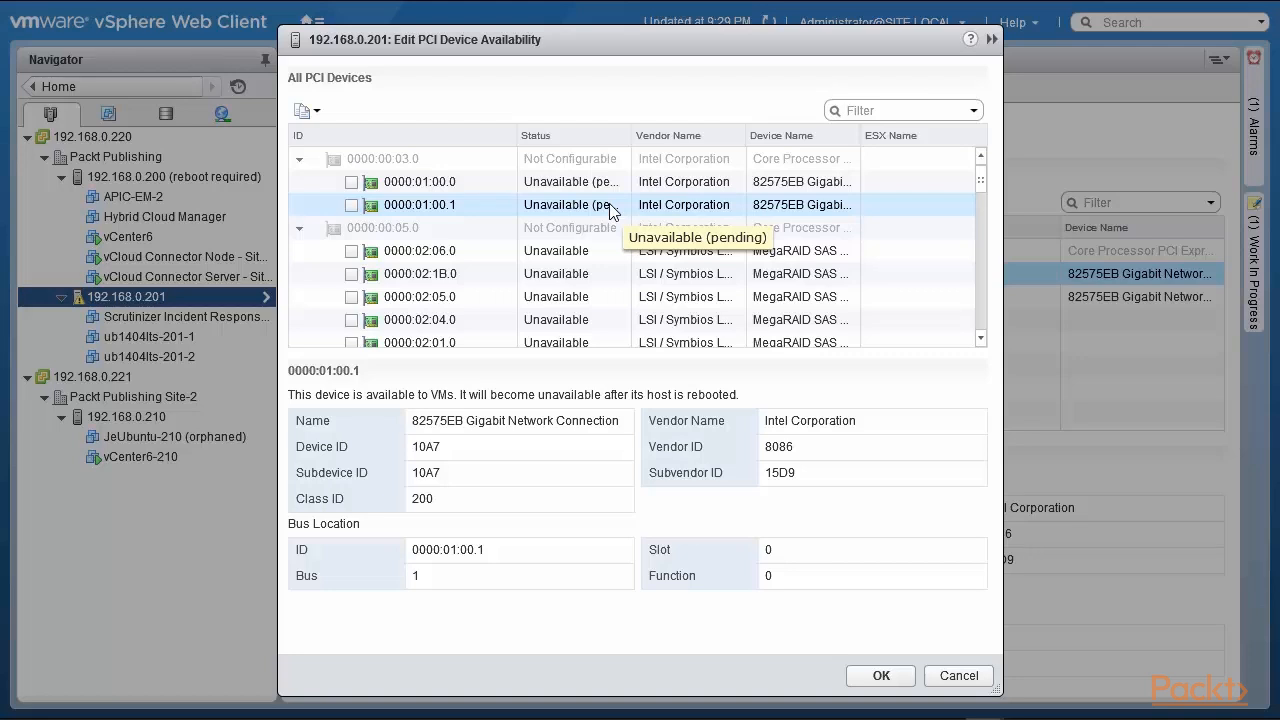
{"action": "left_click", "coordinate": [879, 677]}
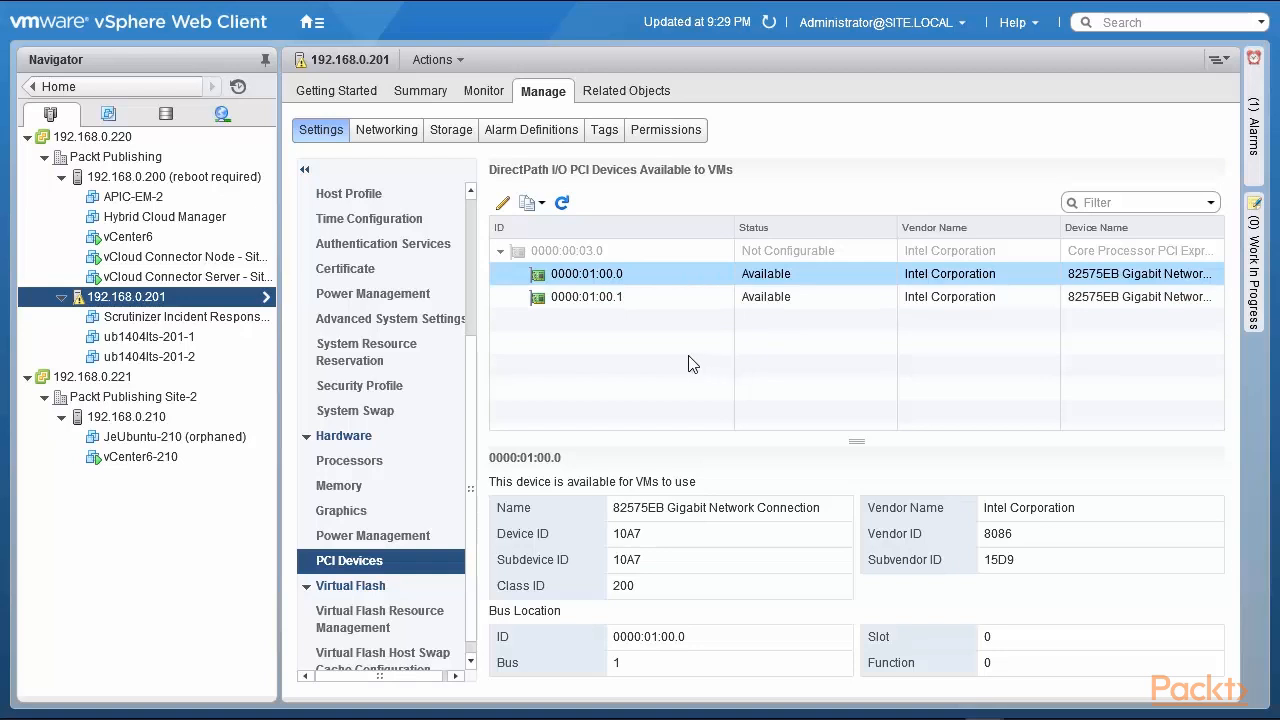
{"action": "left_click", "coordinate": [401, 100]}
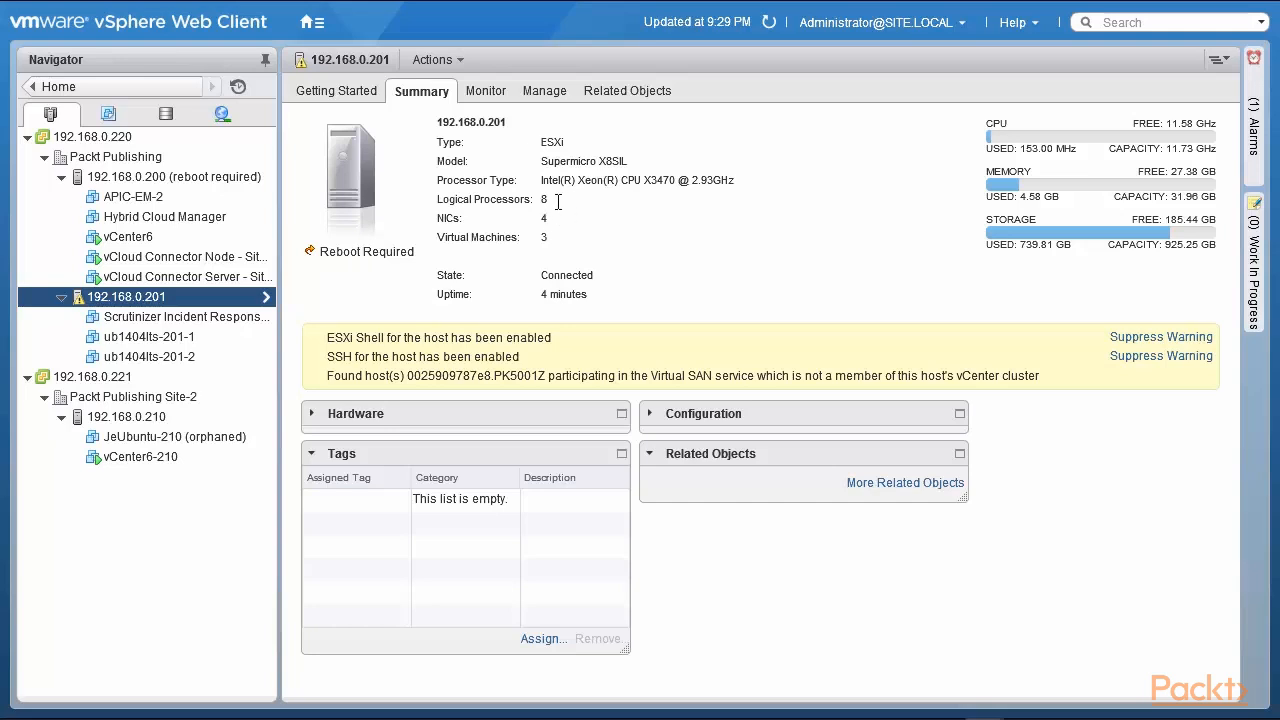
Step: Examine the CPU settings and cores-per-socket choices of the virtual machine ub1404lts-201-1, and close its settings without saving
{"action": "left_click", "coordinate": [183, 338]}
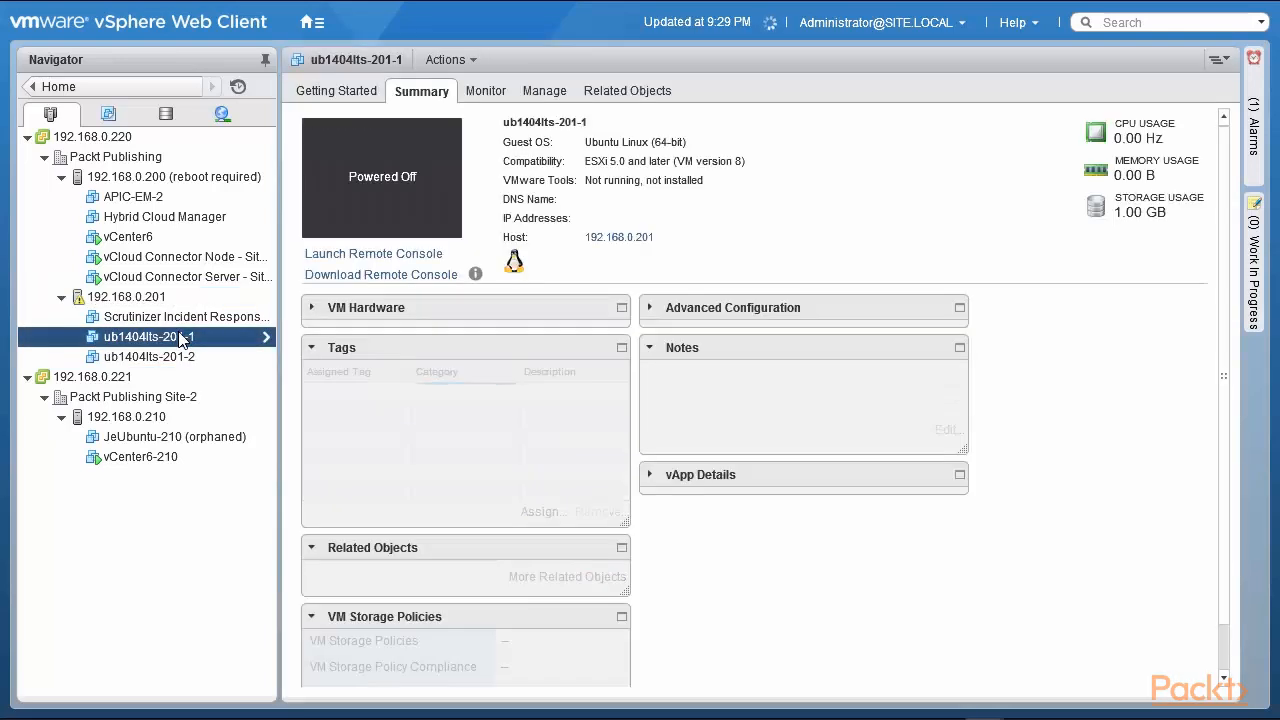
{"action": "right_click", "coordinate": [183, 340]}
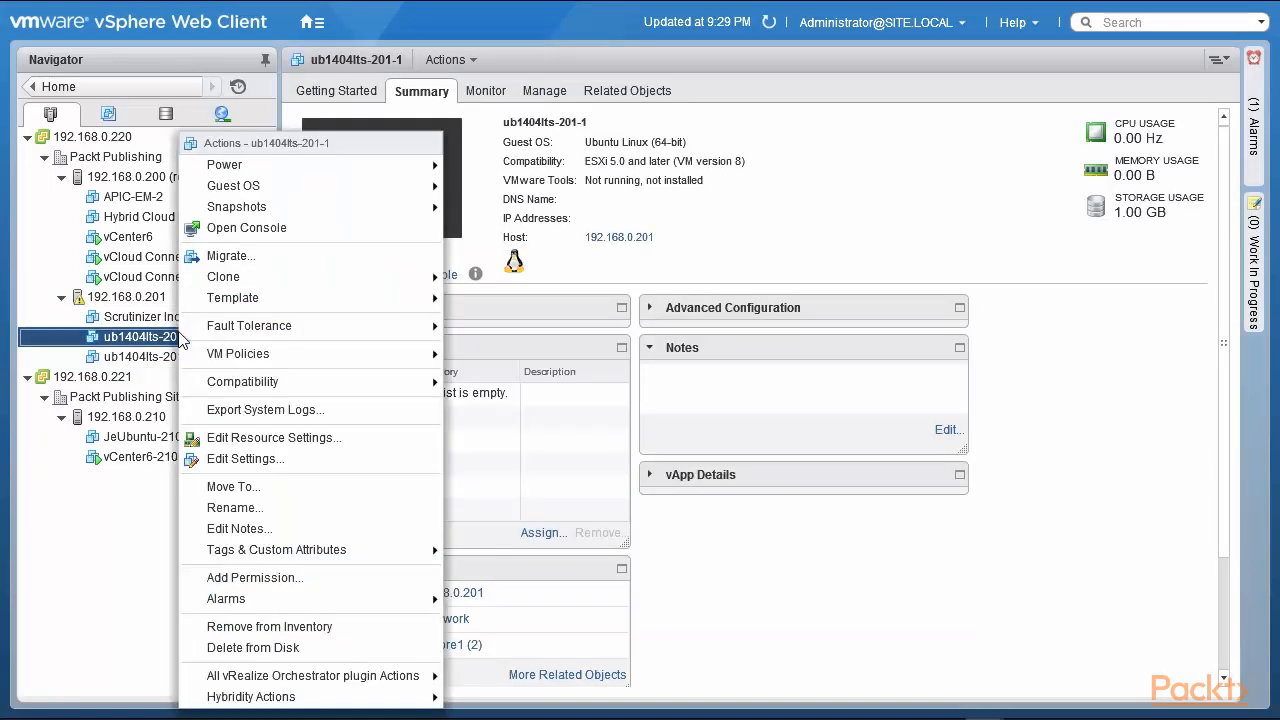
{"action": "left_click", "coordinate": [280, 460]}
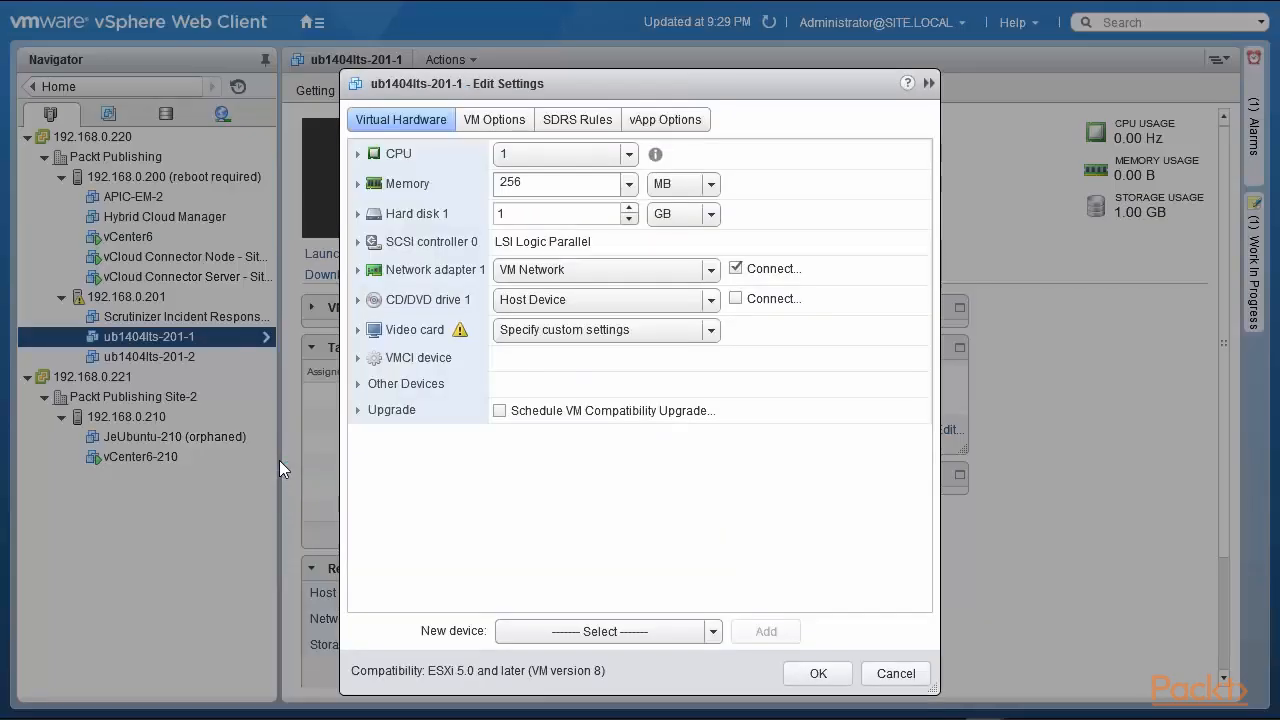
{"action": "left_click", "coordinate": [357, 155]}
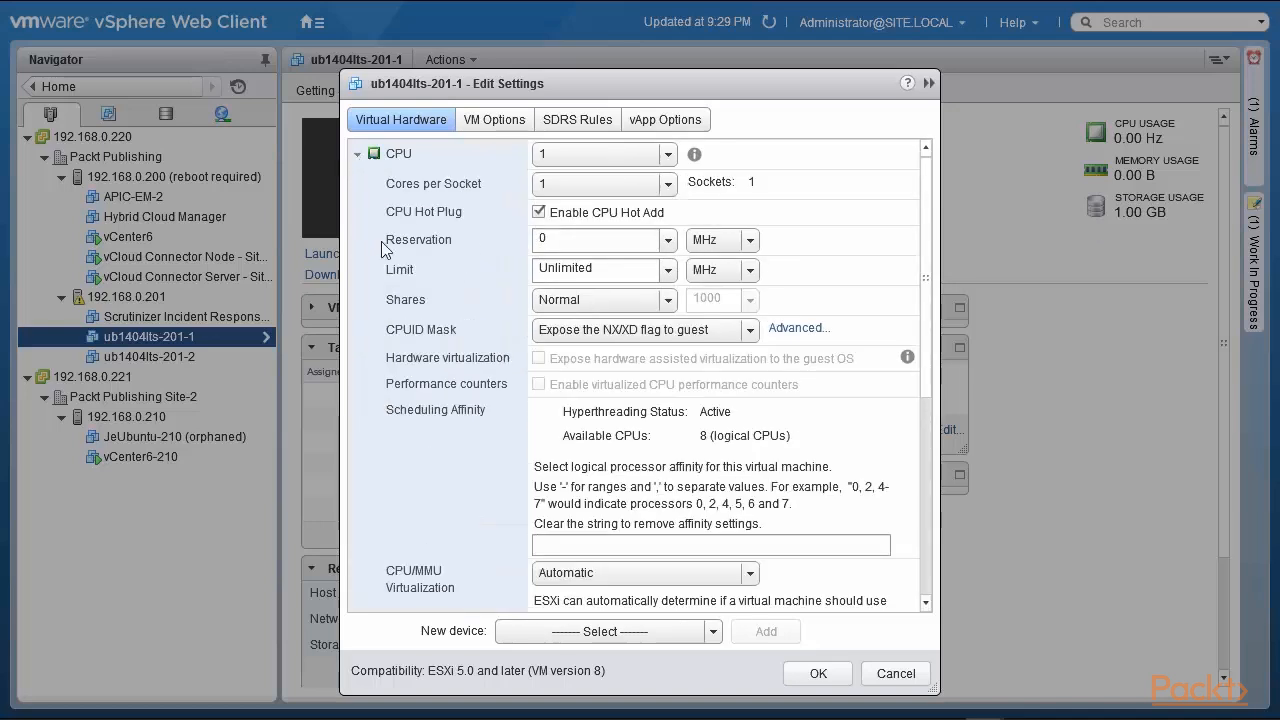
{"action": "left_click", "coordinate": [667, 184]}
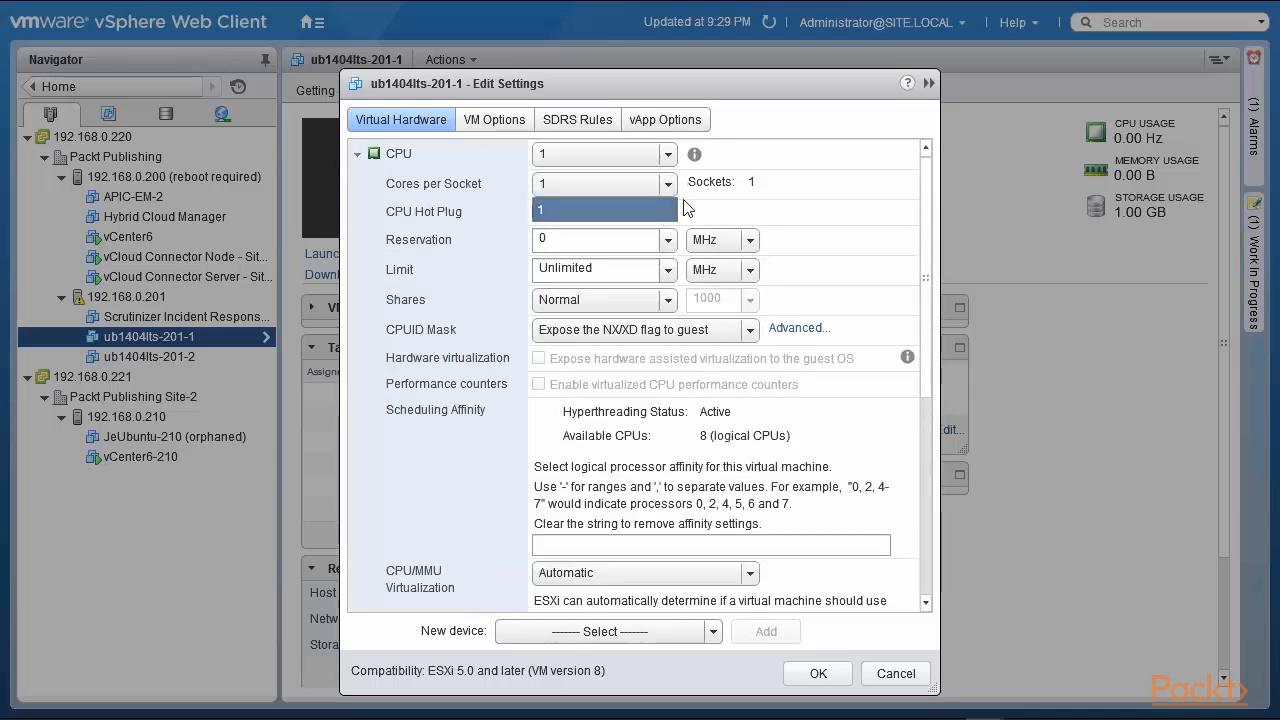
{"action": "left_click", "coordinate": [850, 215]}
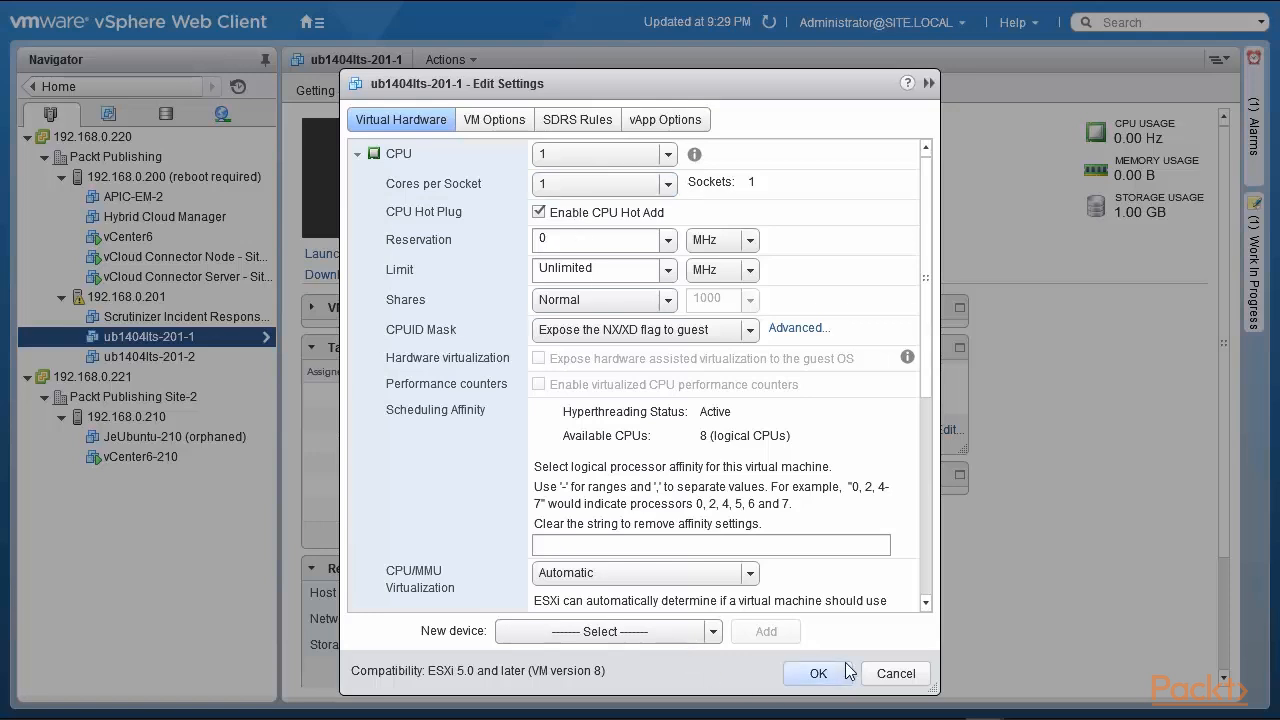
{"action": "left_click", "coordinate": [895, 673]}
Step: Examine the CPU settings and CPU/MMU virtualization options of the Scrutinizer Incident Response System VM, and close them without saving
{"action": "right_click", "coordinate": [197, 321]}
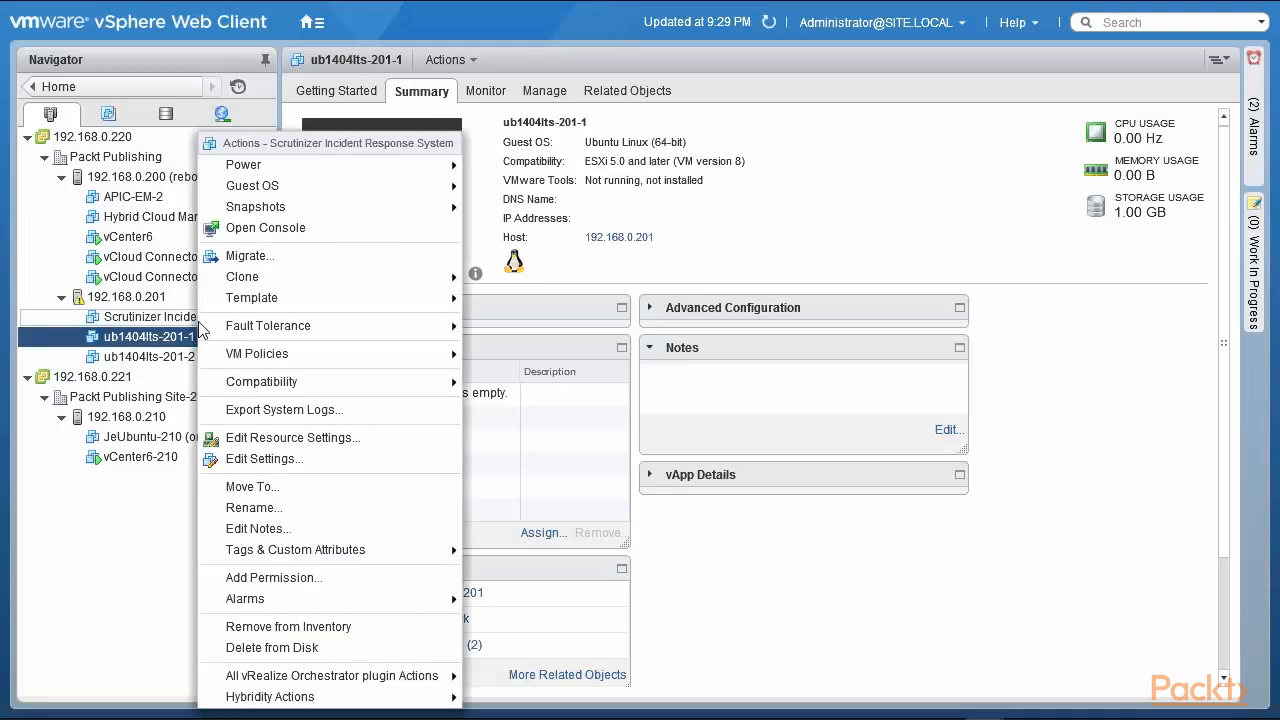
{"action": "left_click", "coordinate": [268, 458]}
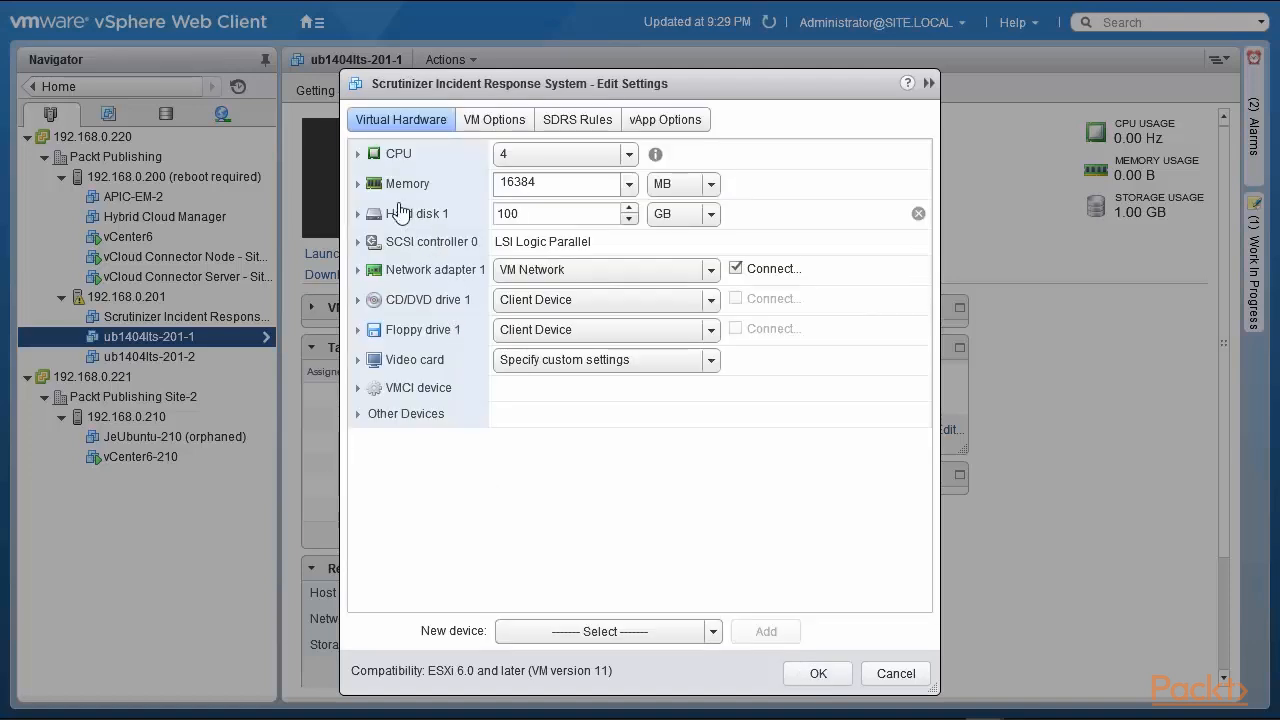
{"action": "left_click", "coordinate": [555, 154]}
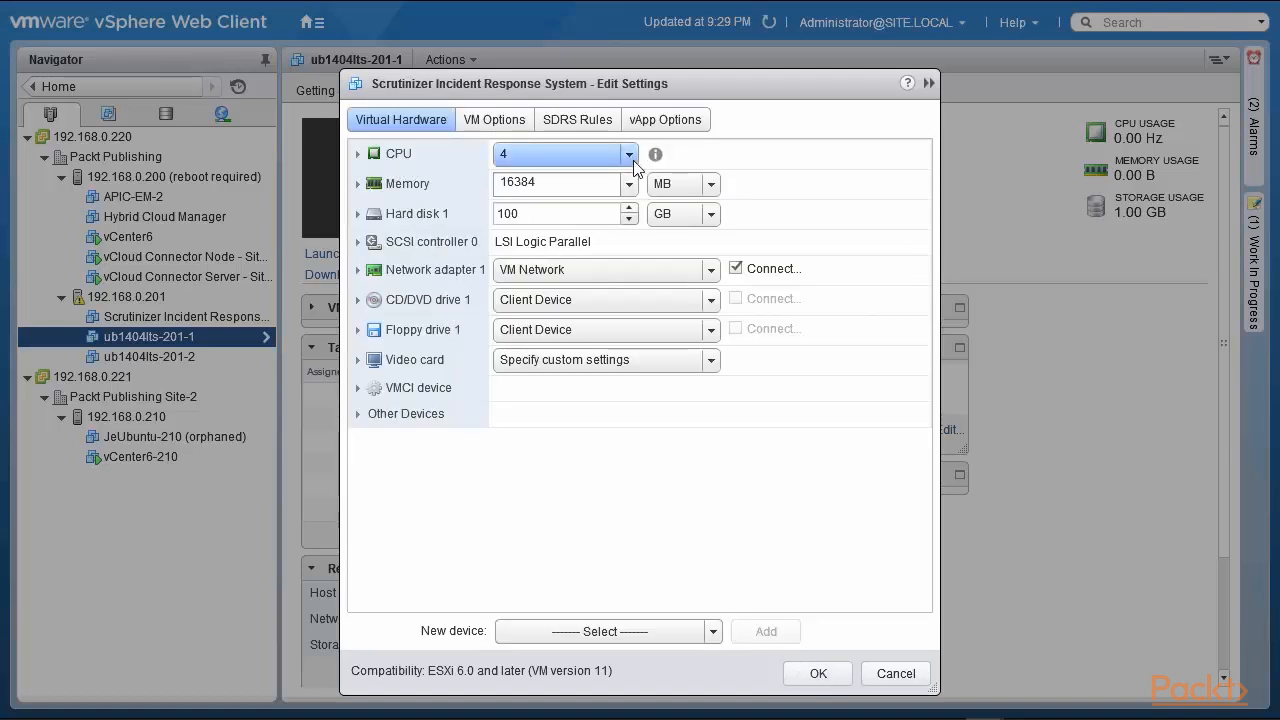
{"action": "left_click", "coordinate": [357, 156]}
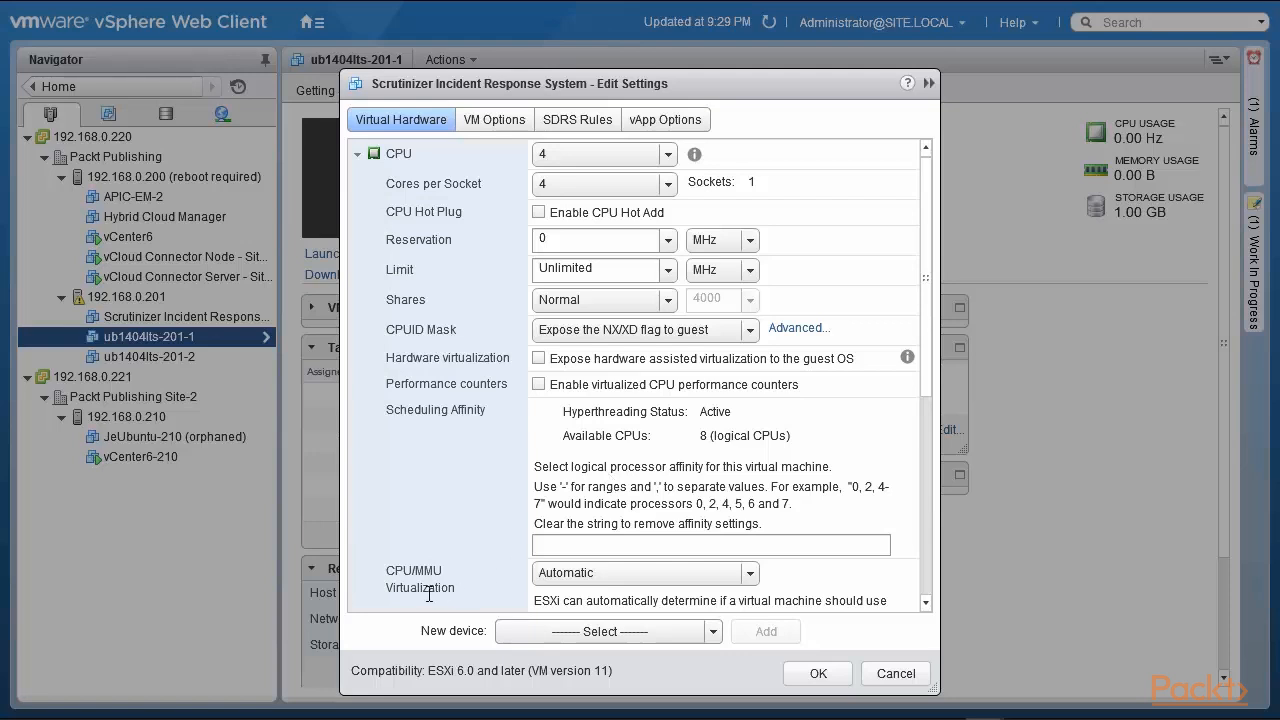
{"action": "left_click", "coordinate": [750, 574]}
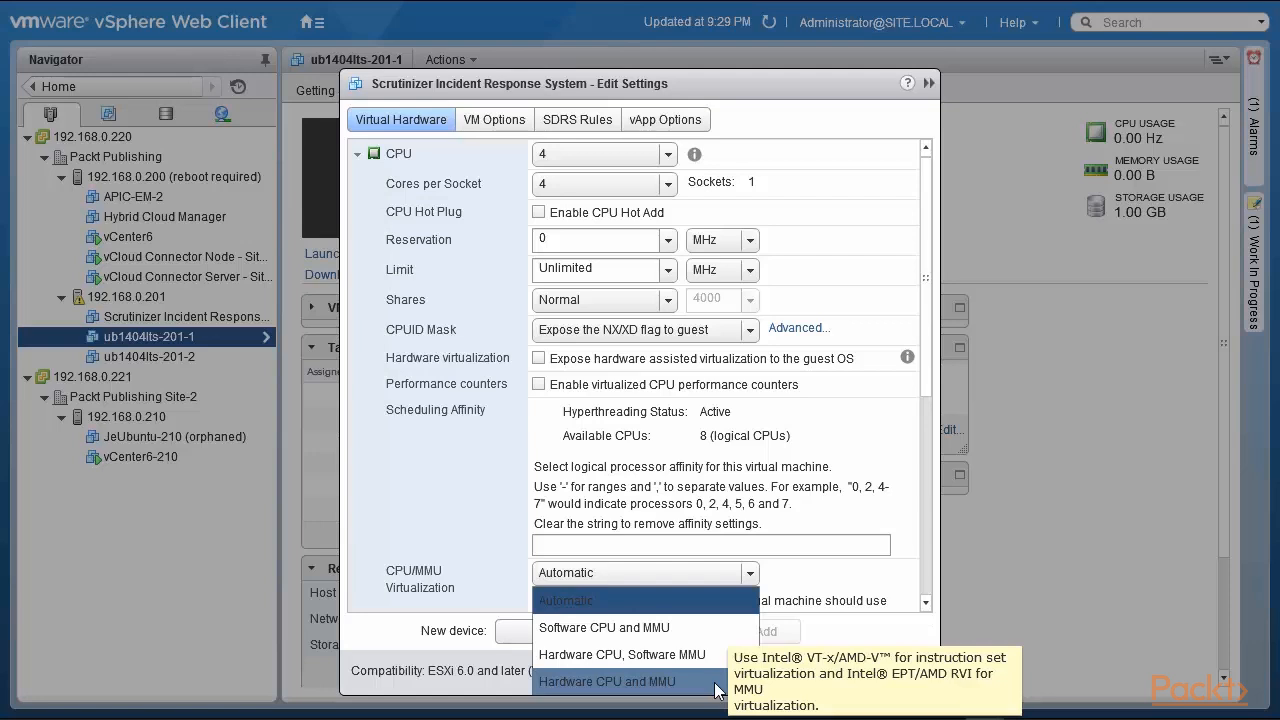
{"action": "left_click", "coordinate": [629, 578]}
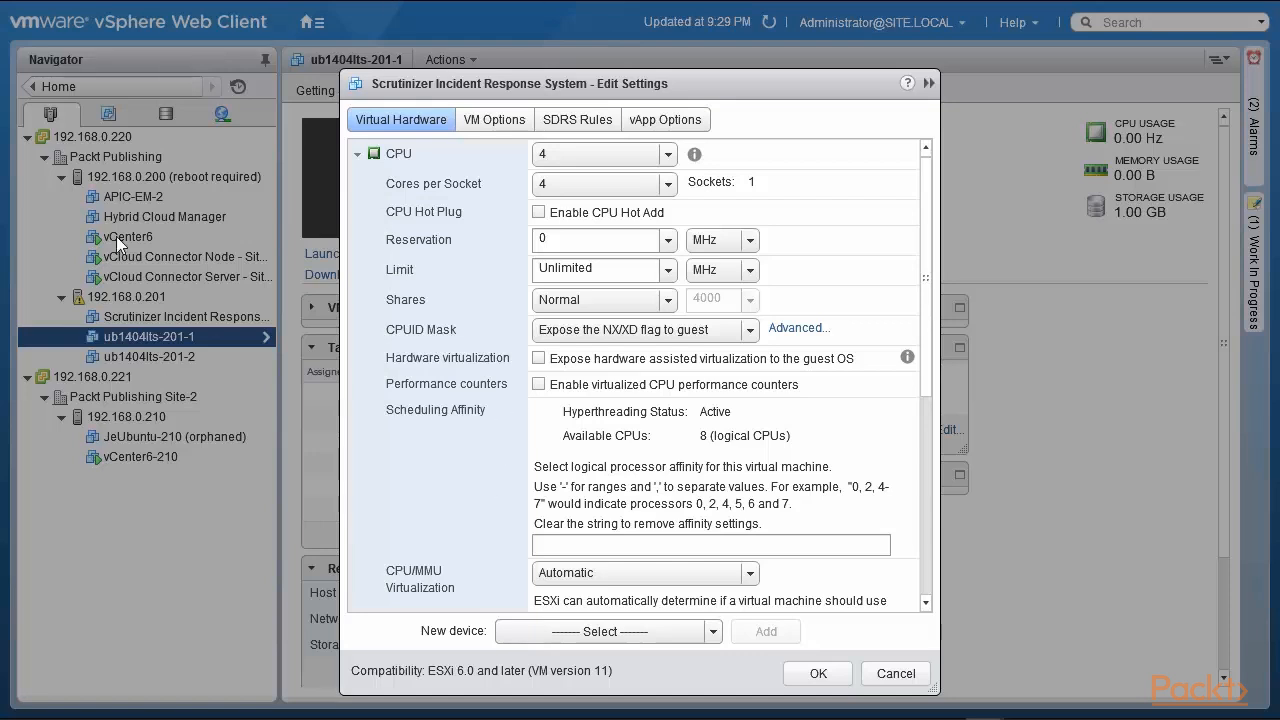
{"action": "left_click", "coordinate": [895, 673]}
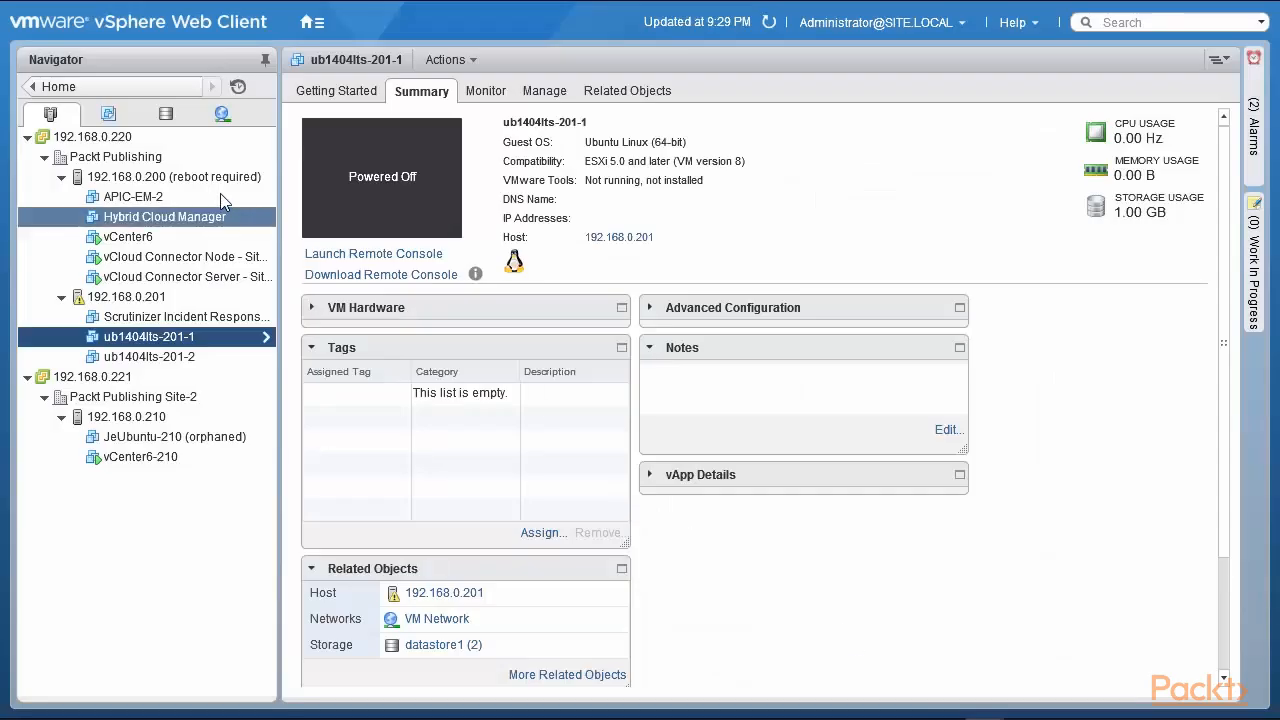
Step: Review the virtual hardware settings of the virtual machine APIC-EM-2 and close them without saving
{"action": "right_click", "coordinate": [122, 204]}
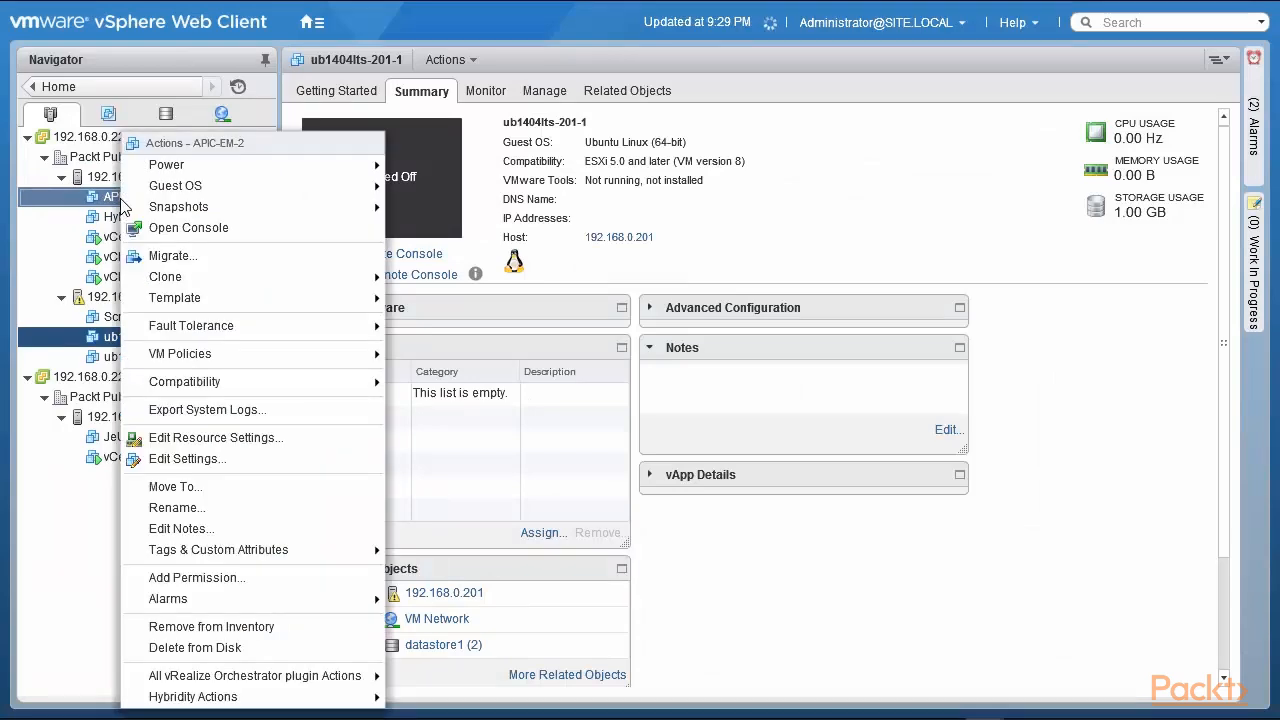
{"action": "left_click", "coordinate": [239, 463]}
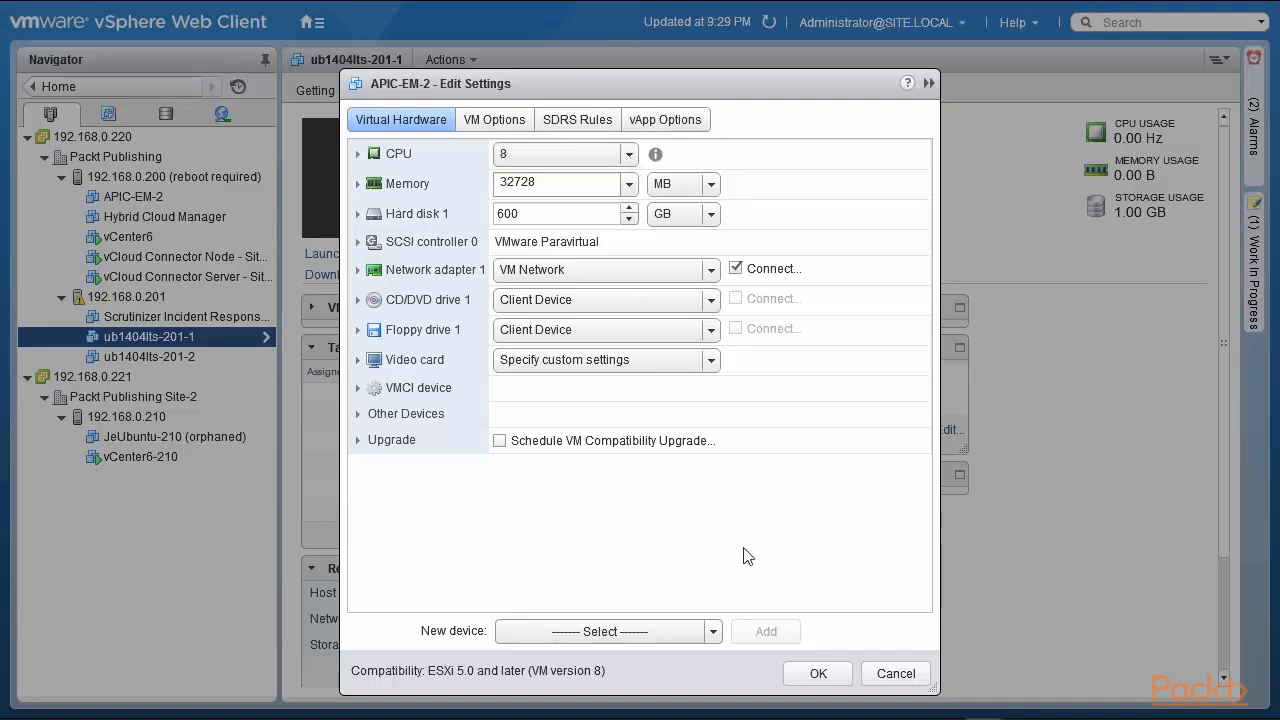
{"action": "left_click", "coordinate": [896, 673]}
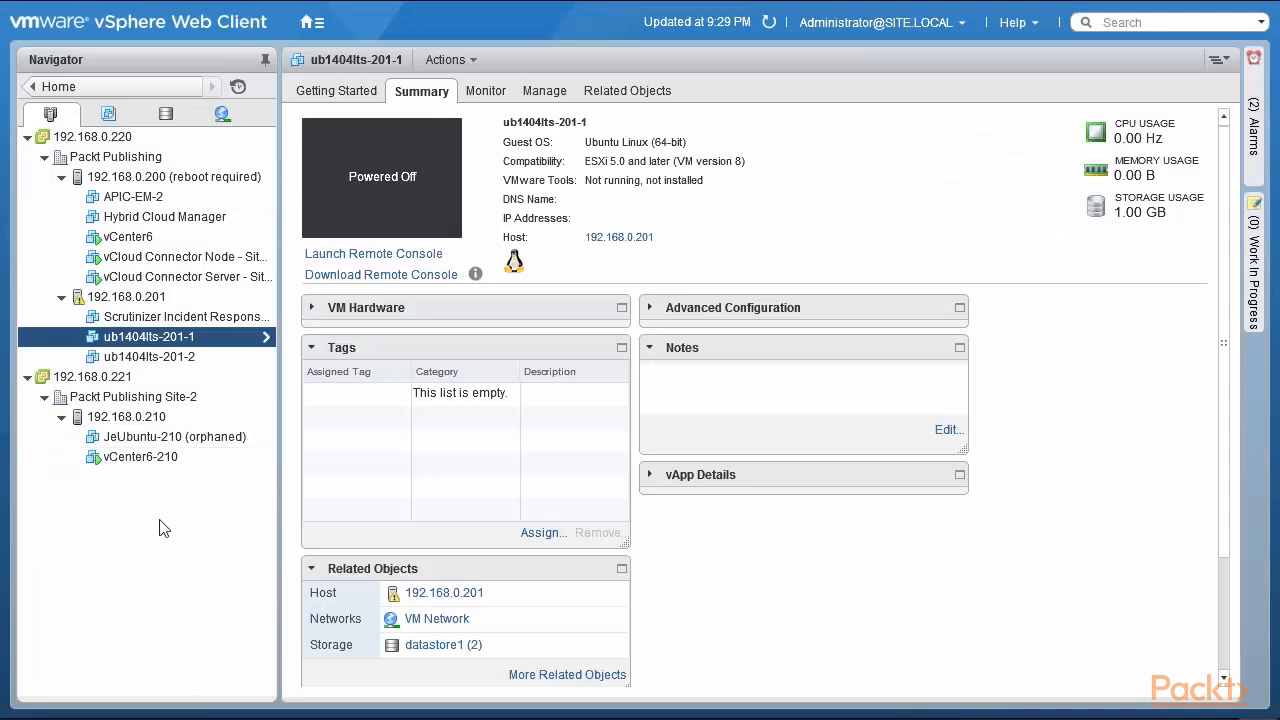
Step: Open the settings of the virtual machine APIC-EM-2 and examine its general and VMware Remote Console options
{"action": "left_click", "coordinate": [142, 200]}
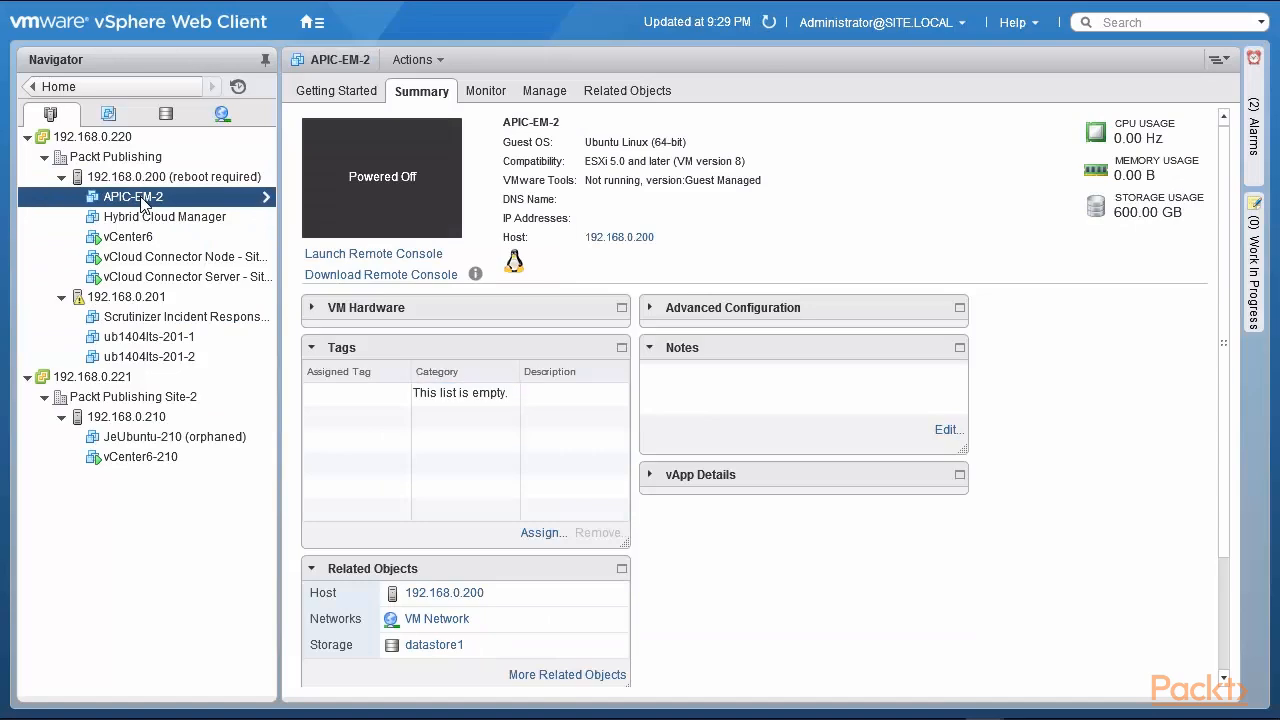
{"action": "right_click", "coordinate": [142, 200]}
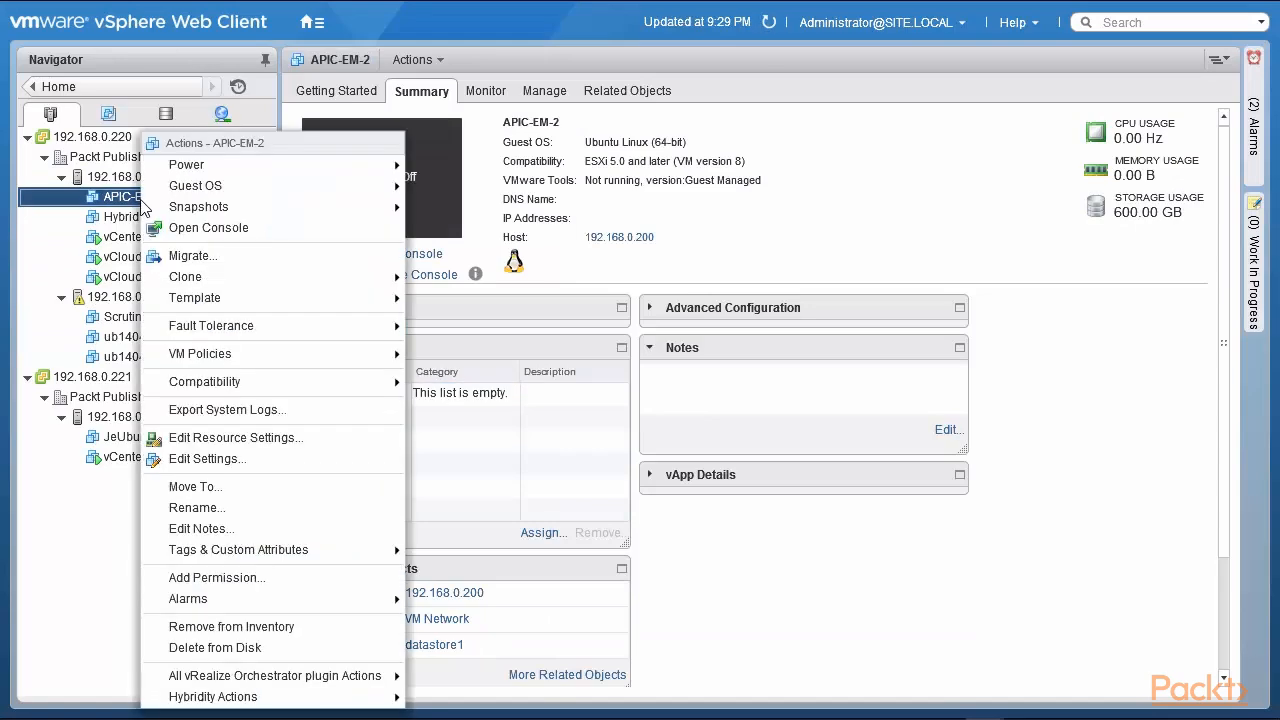
{"action": "left_click", "coordinate": [278, 458]}
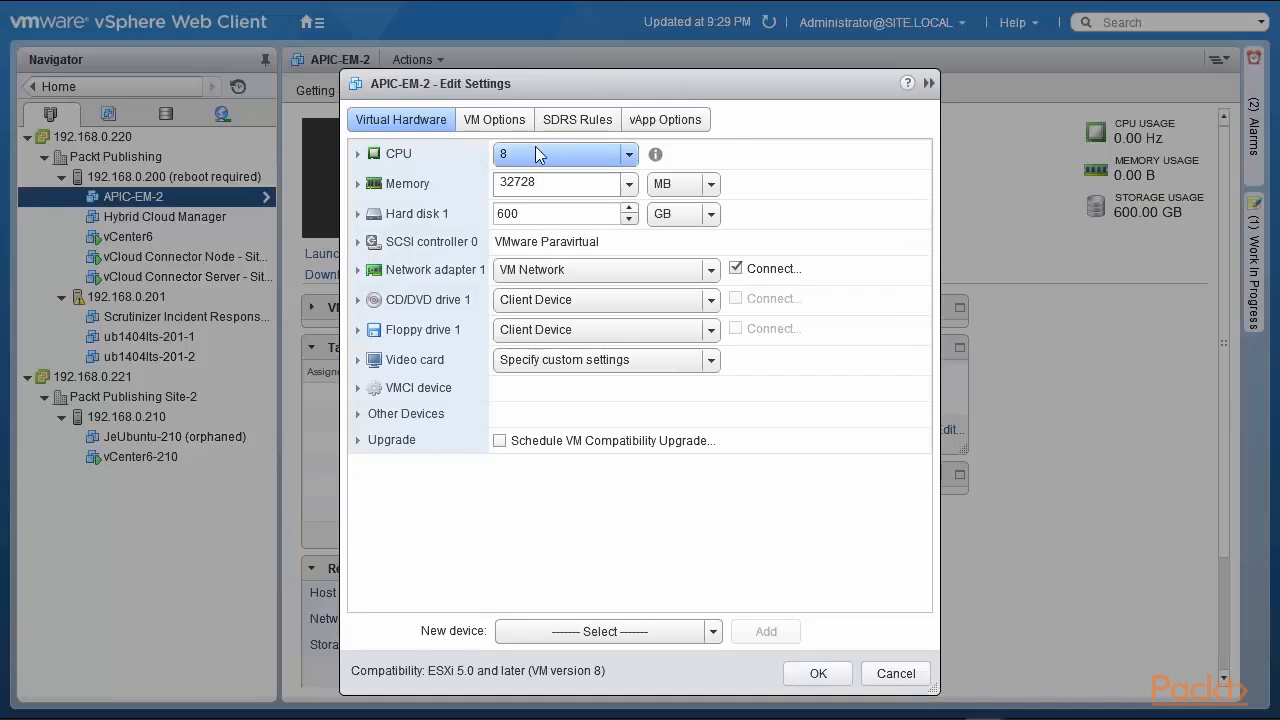
{"action": "left_click", "coordinate": [498, 122]}
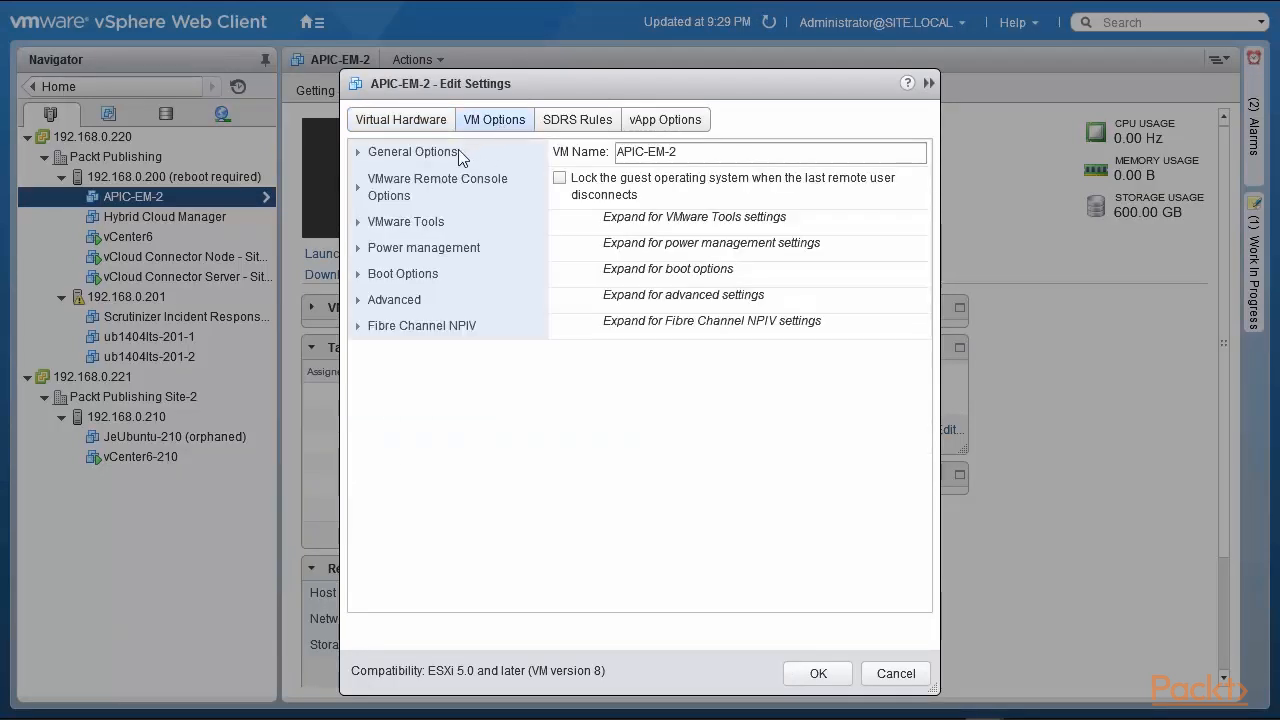
{"action": "left_click", "coordinate": [359, 155]}
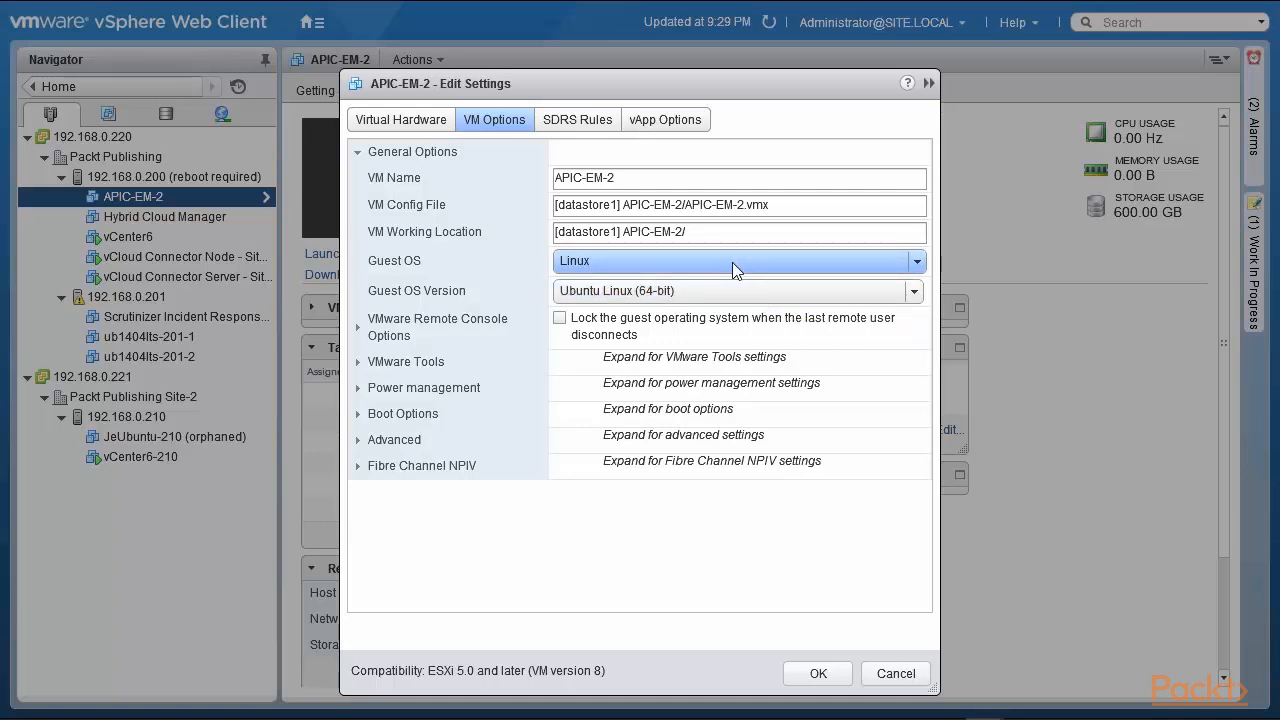
{"action": "left_click", "coordinate": [681, 237]}
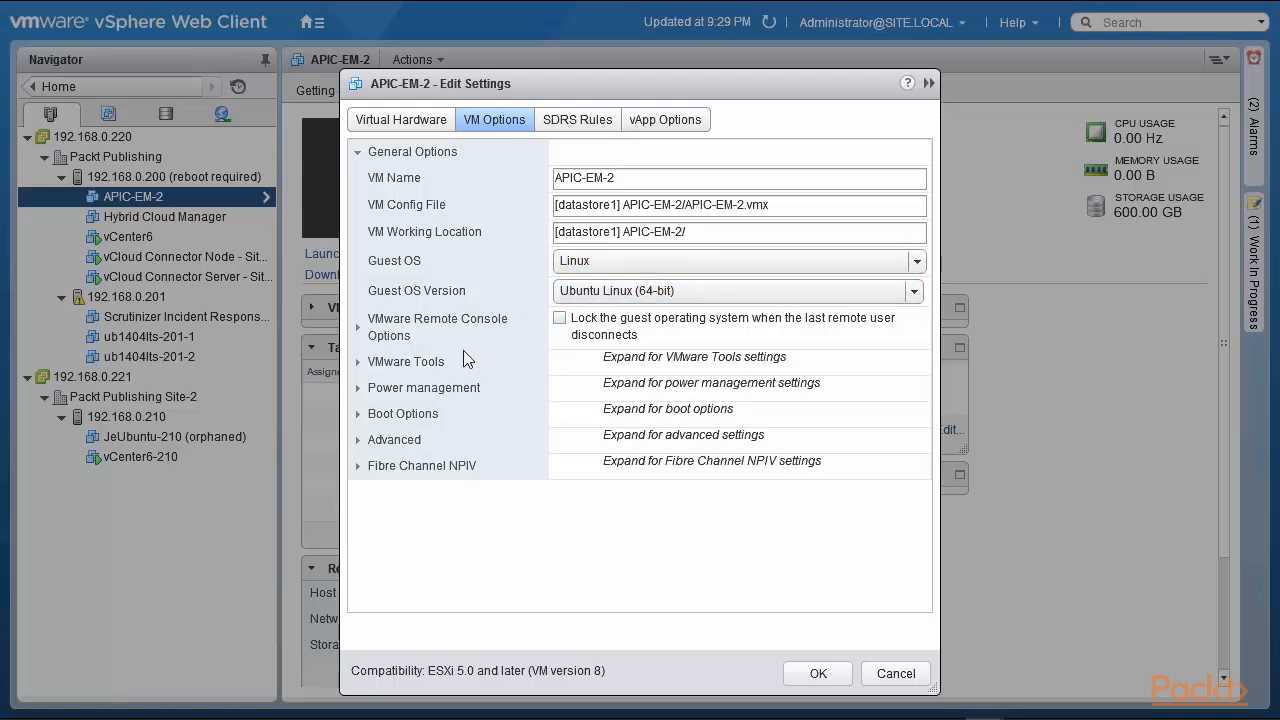
{"action": "left_click", "coordinate": [359, 153]}
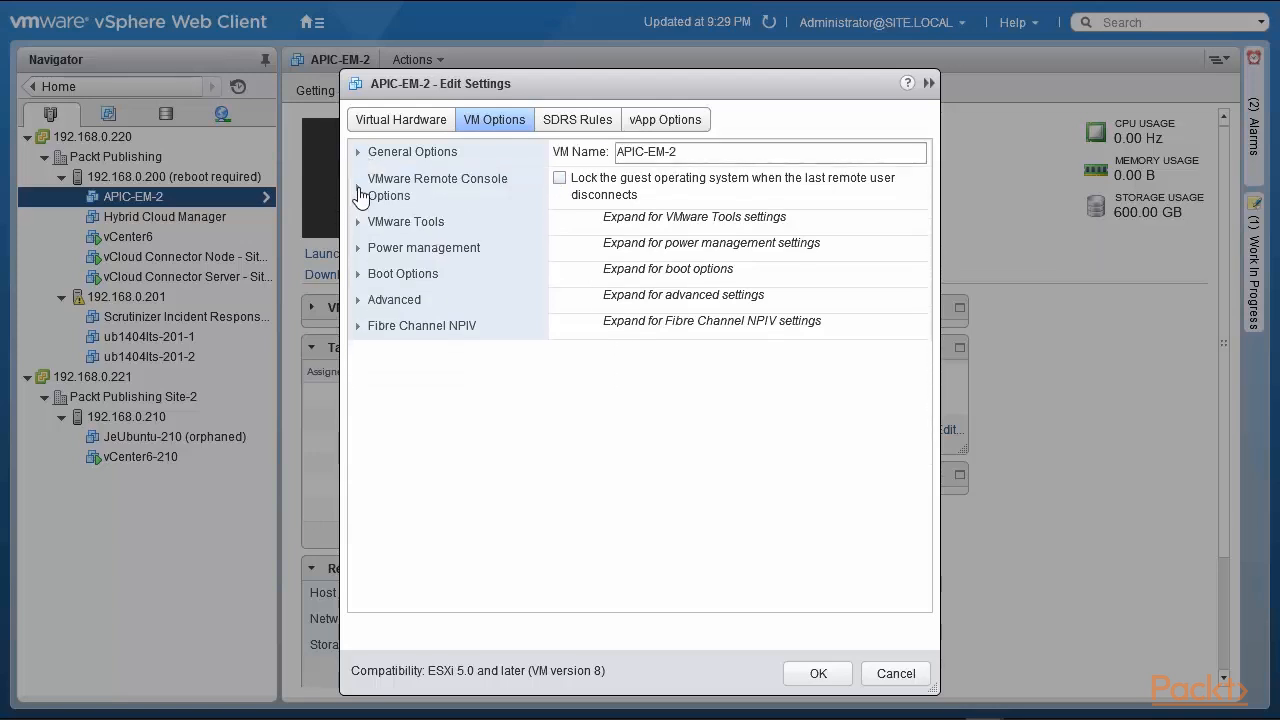
{"action": "left_click", "coordinate": [360, 192]}
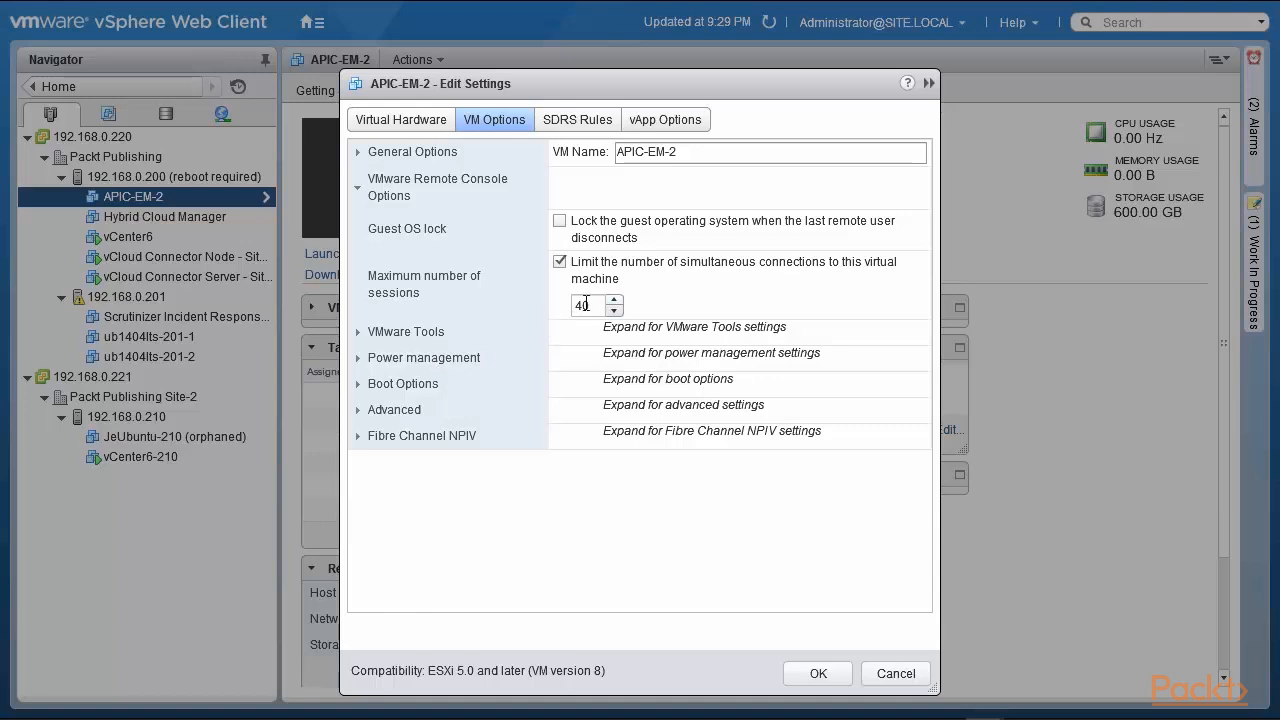
{"action": "left_click", "coordinate": [357, 188]}
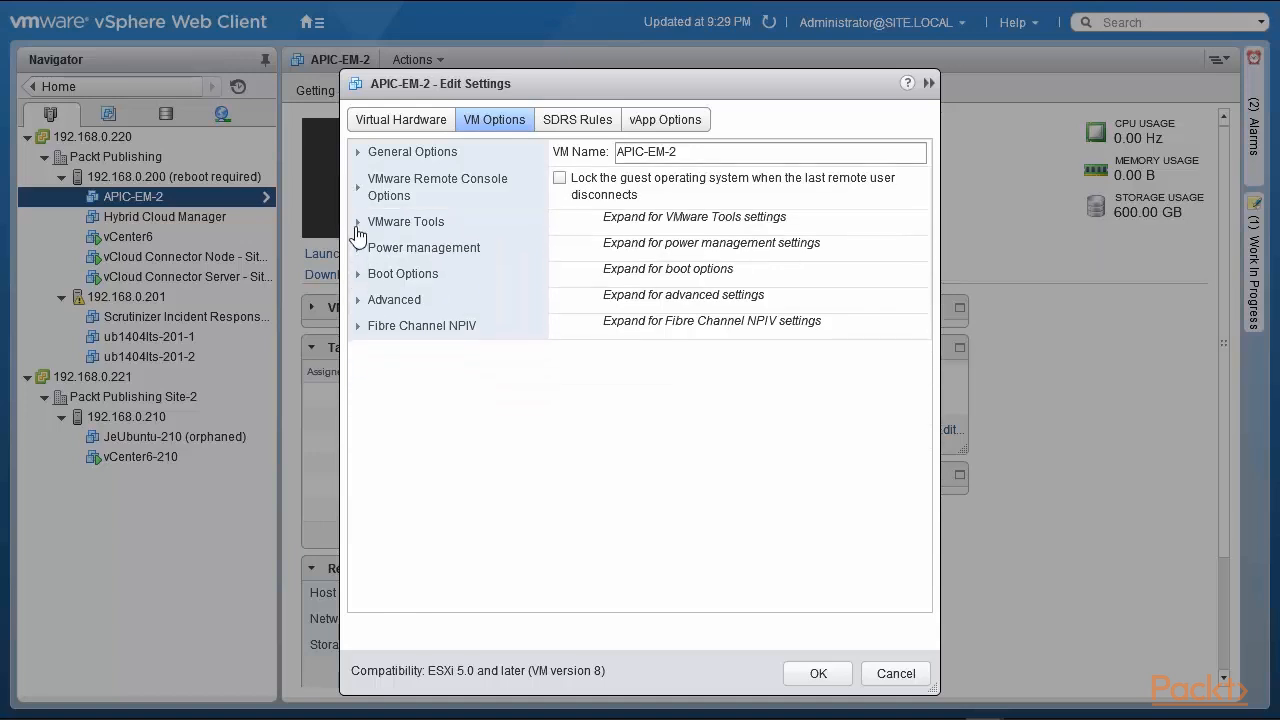
Step: Examine APIC-EM-2's VMware Tools options, including the choices for the shut-down power operation
{"action": "left_click", "coordinate": [357, 223]}
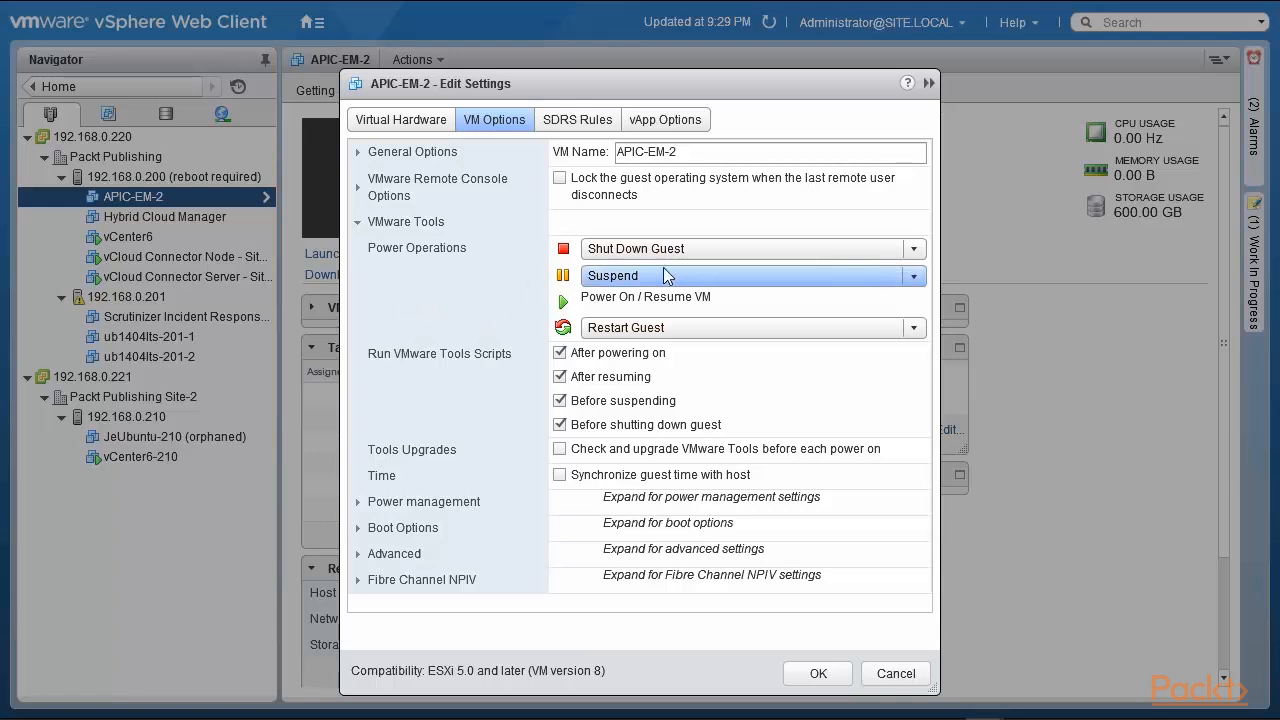
{"action": "left_click", "coordinate": [914, 252]}
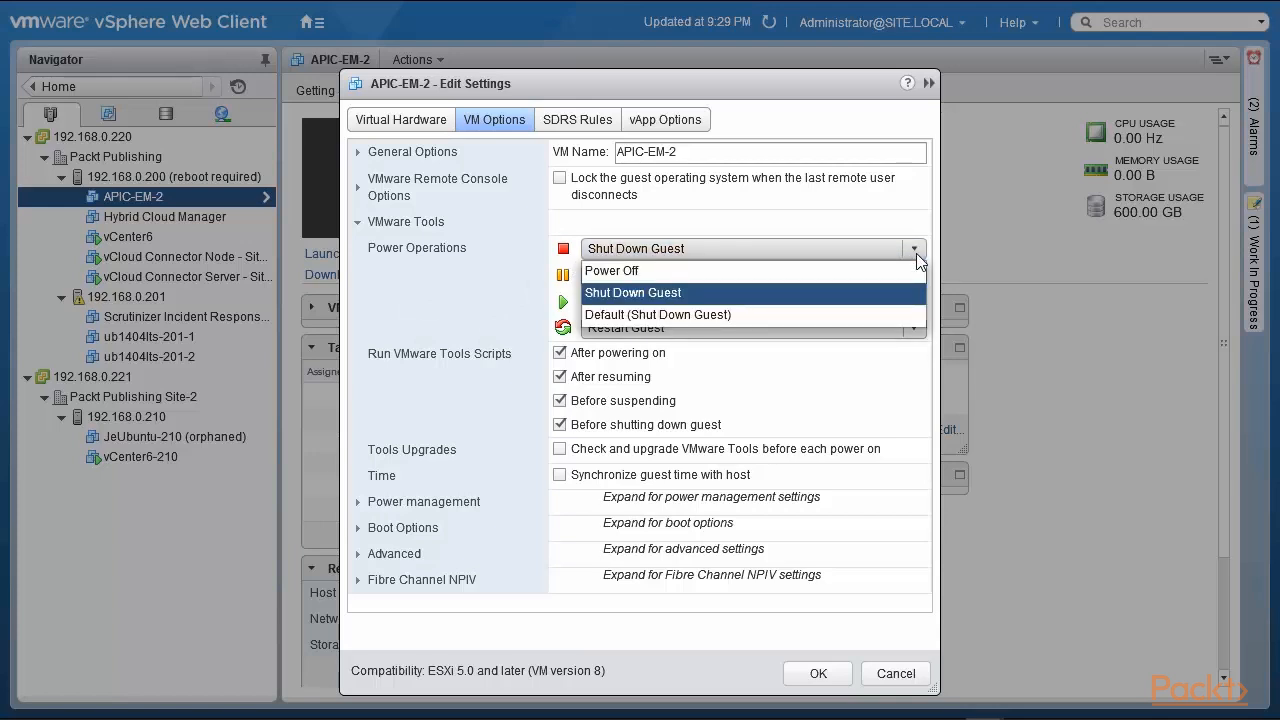
{"action": "left_click", "coordinate": [916, 256]}
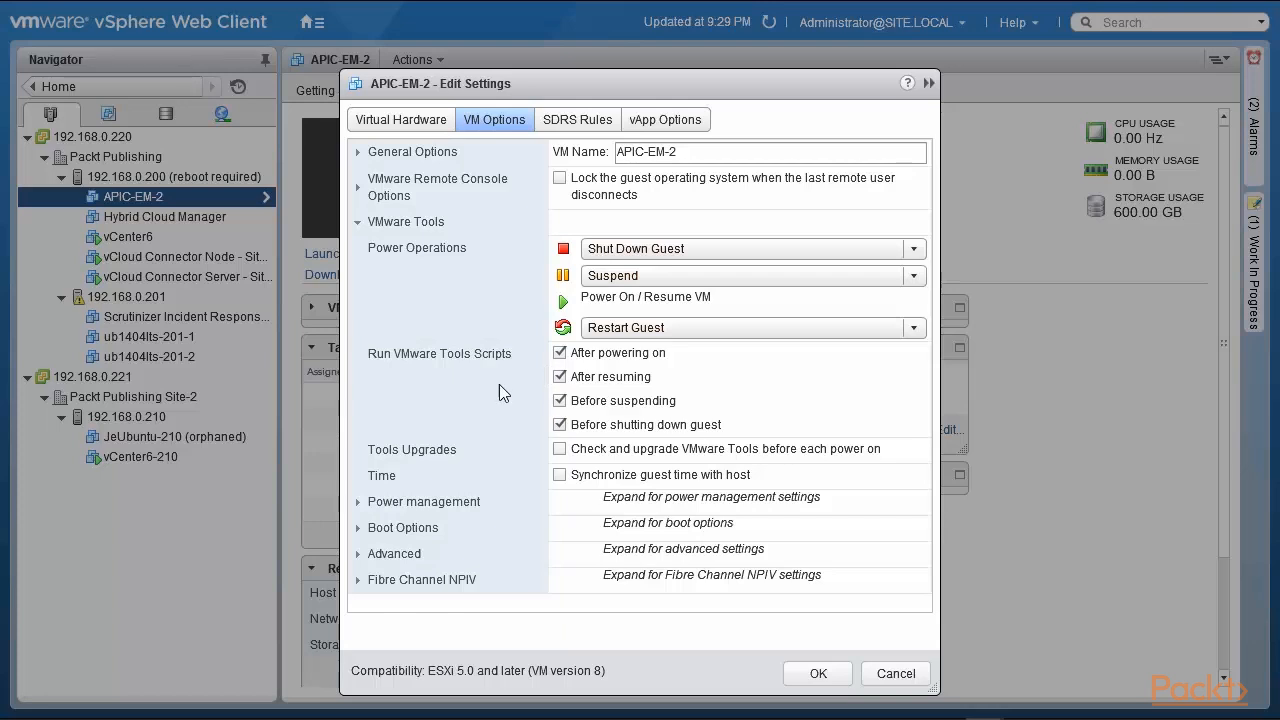
Step: Try the VMware Tools upgrade check and guest time synchronization with the host, switching each back off, and collapse the VMware Tools options
{"action": "left_click", "coordinate": [559, 449]}
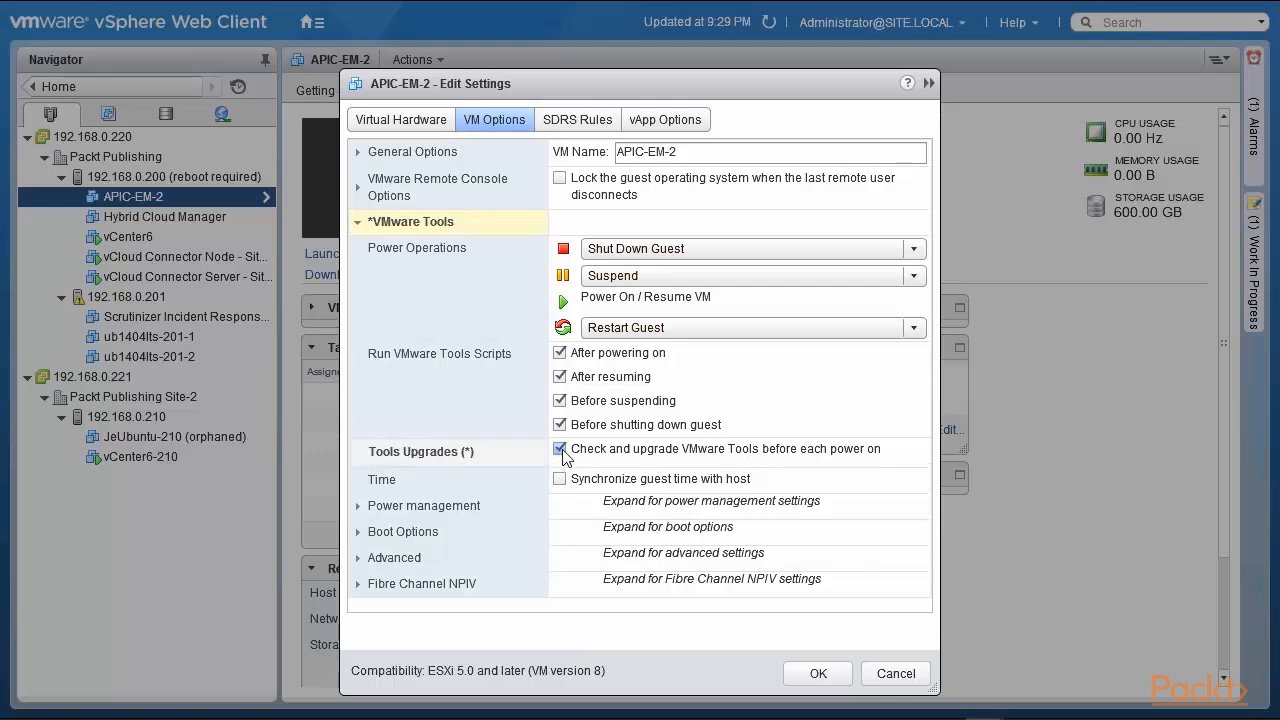
{"action": "left_click", "coordinate": [560, 449]}
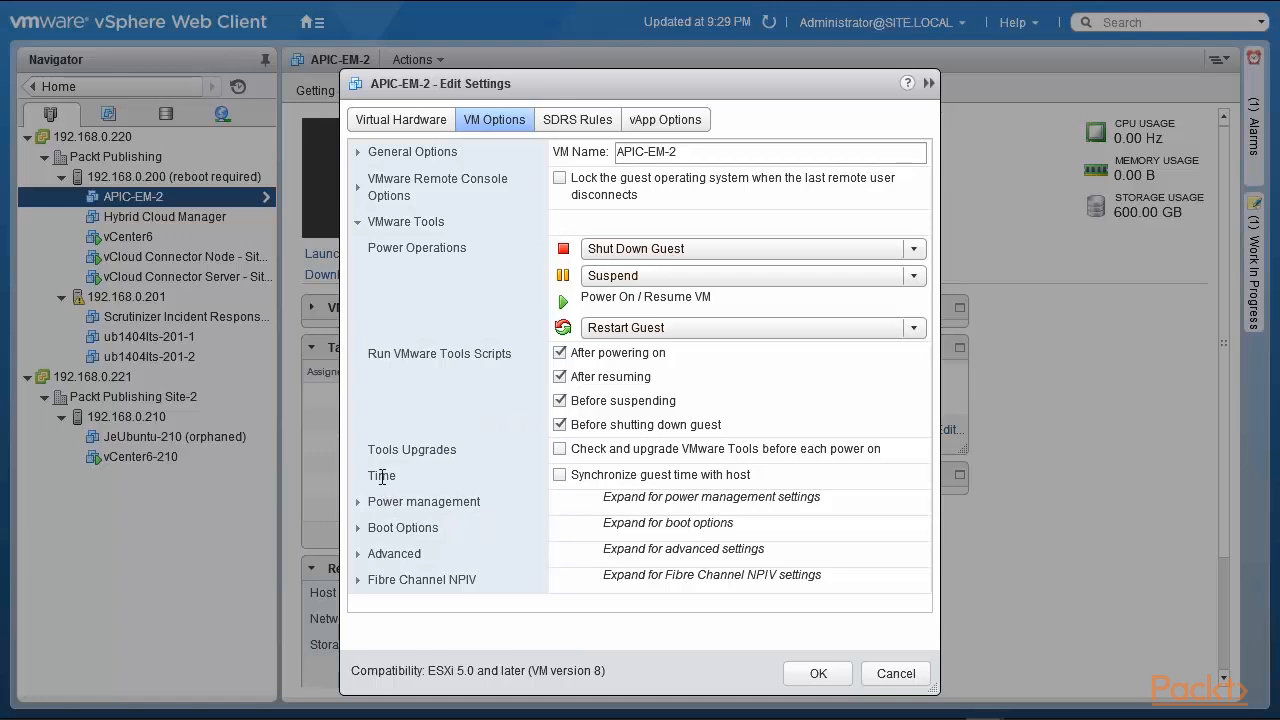
{"action": "left_click", "coordinate": [560, 475]}
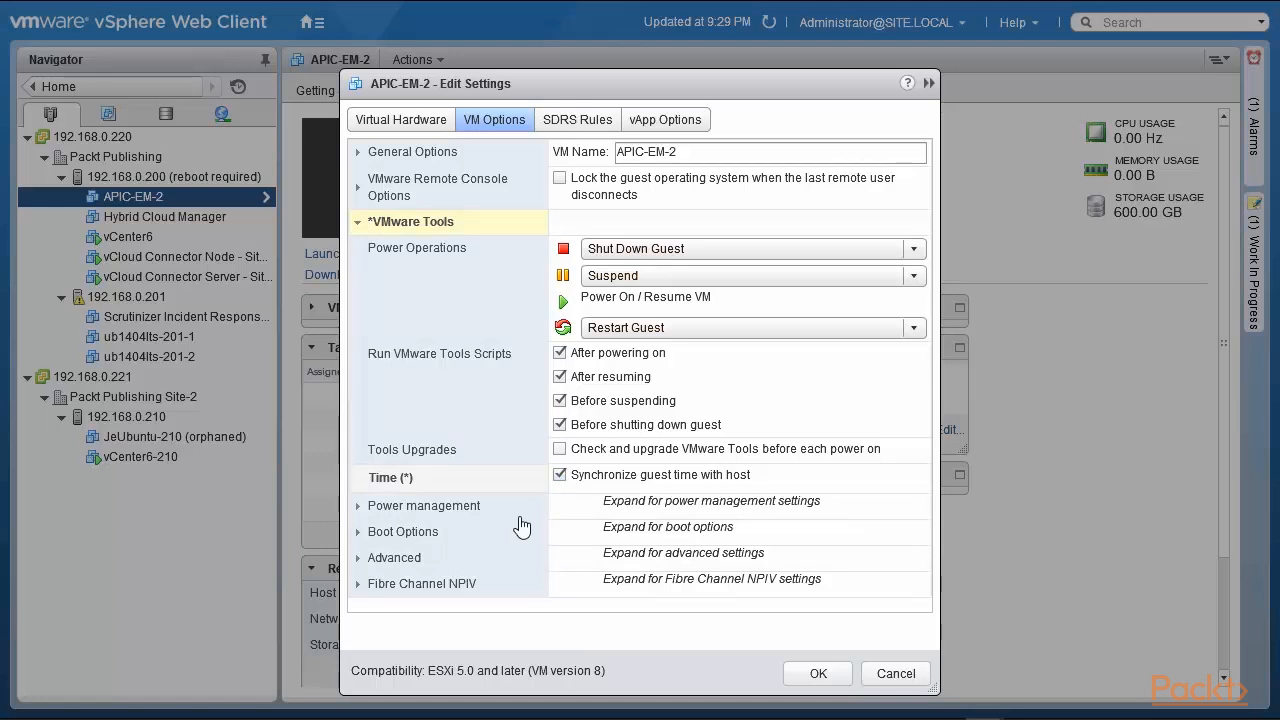
{"action": "left_click", "coordinate": [560, 475]}
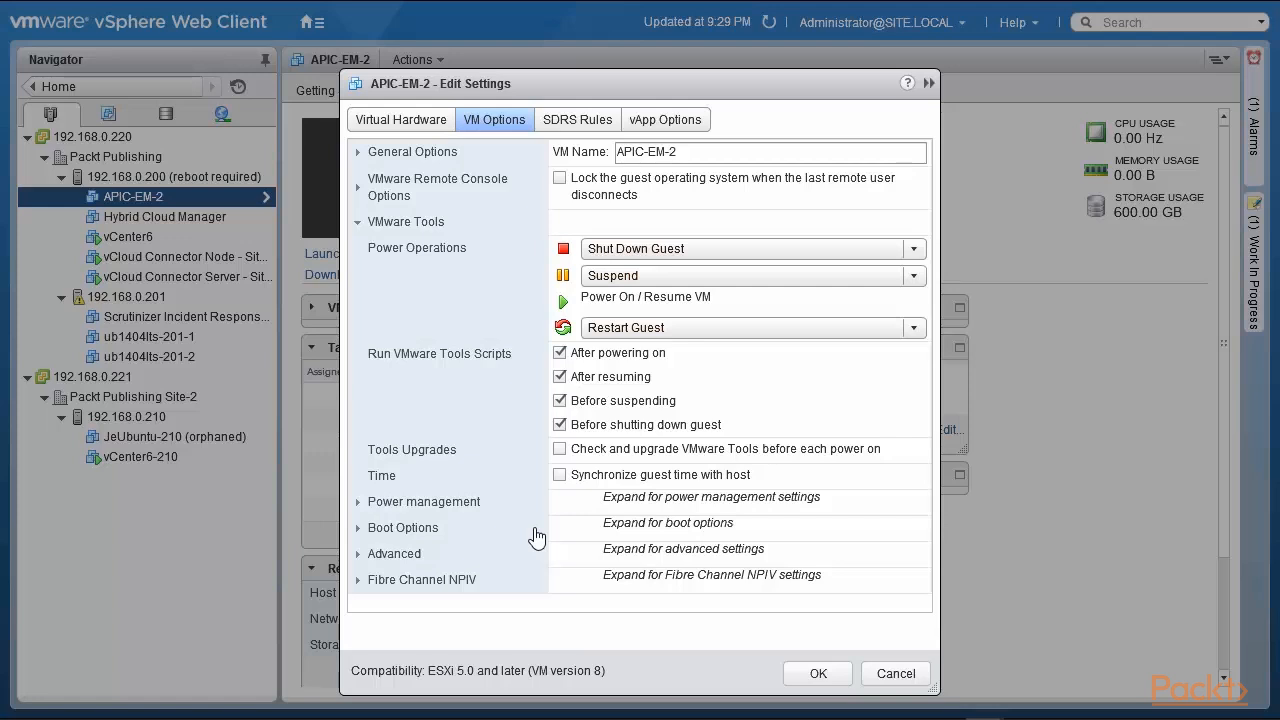
{"action": "left_click", "coordinate": [359, 224]}
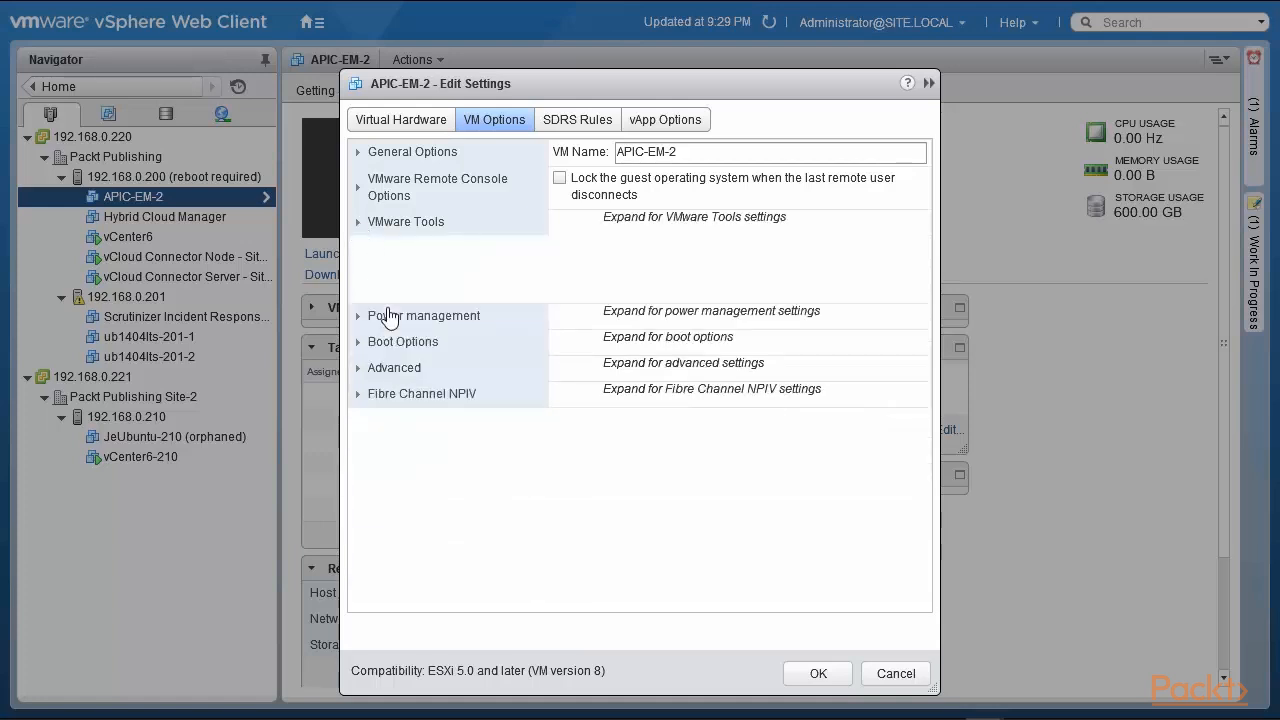
Step: Examine the standby response under power management and the firmware choices in the boot options, keeping BIOS (recommended)
{"action": "left_click", "coordinate": [359, 251]}
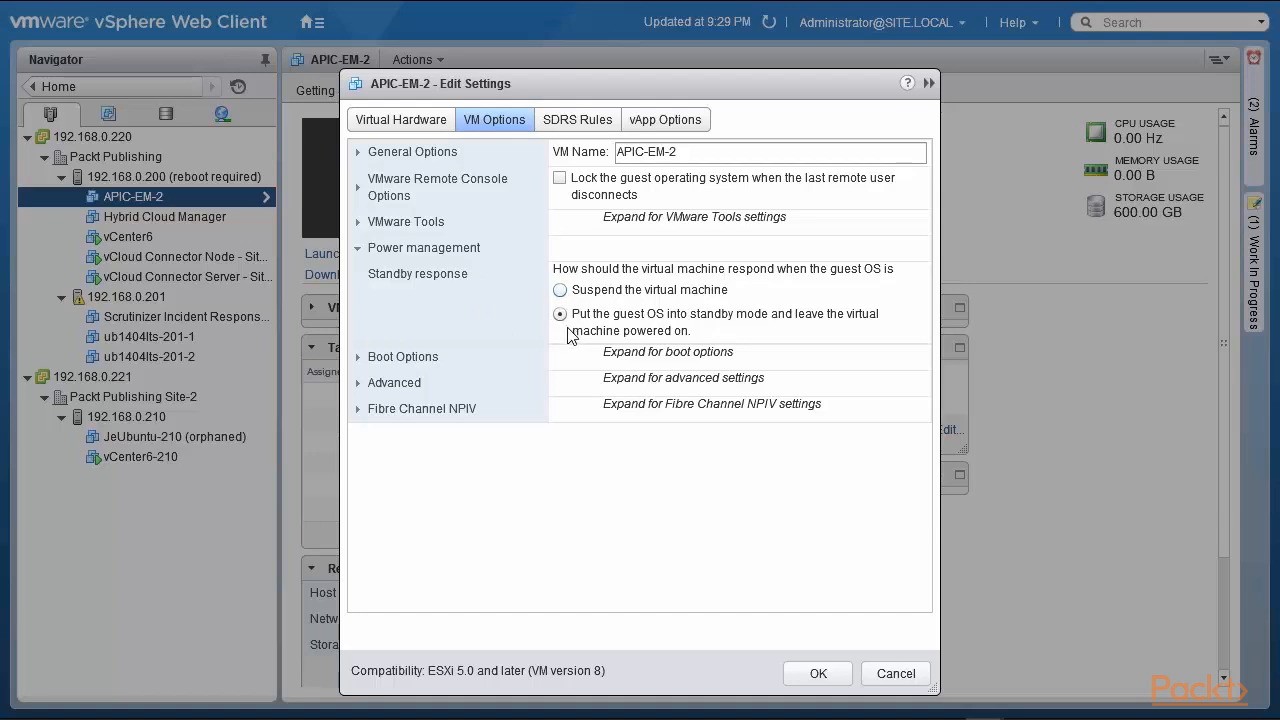
{"action": "left_click", "coordinate": [358, 250]}
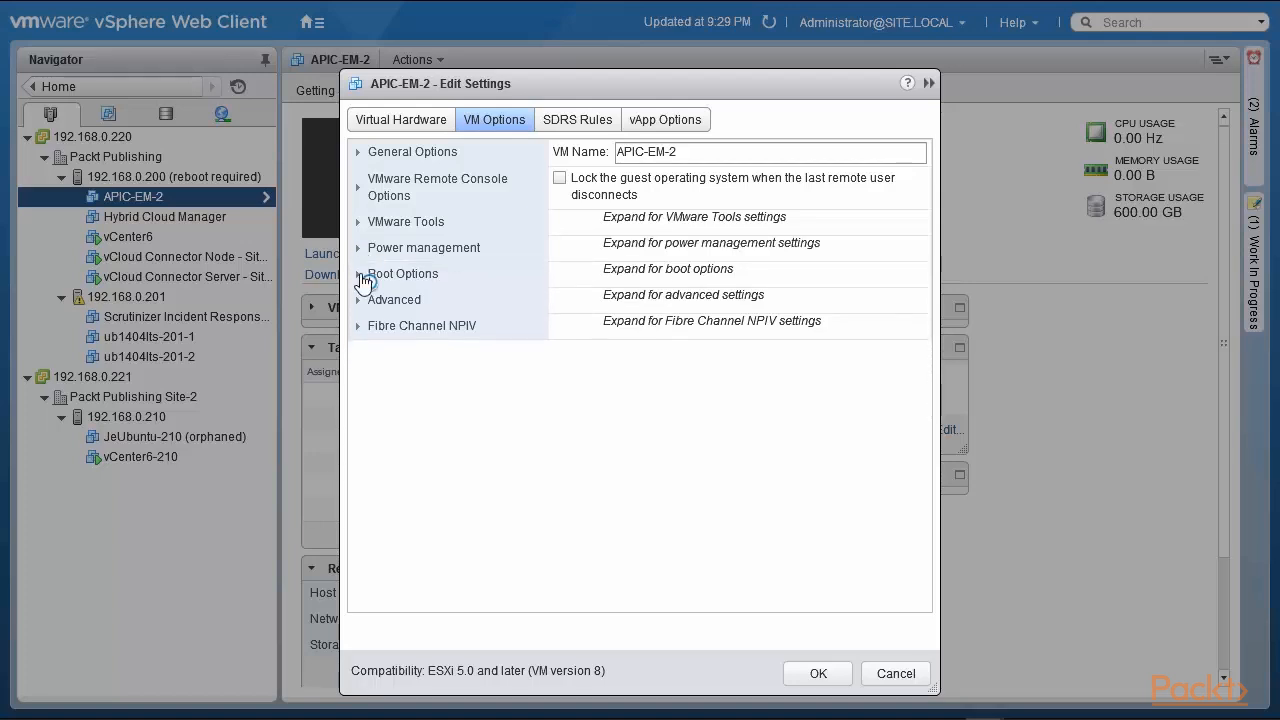
{"action": "left_click", "coordinate": [360, 275]}
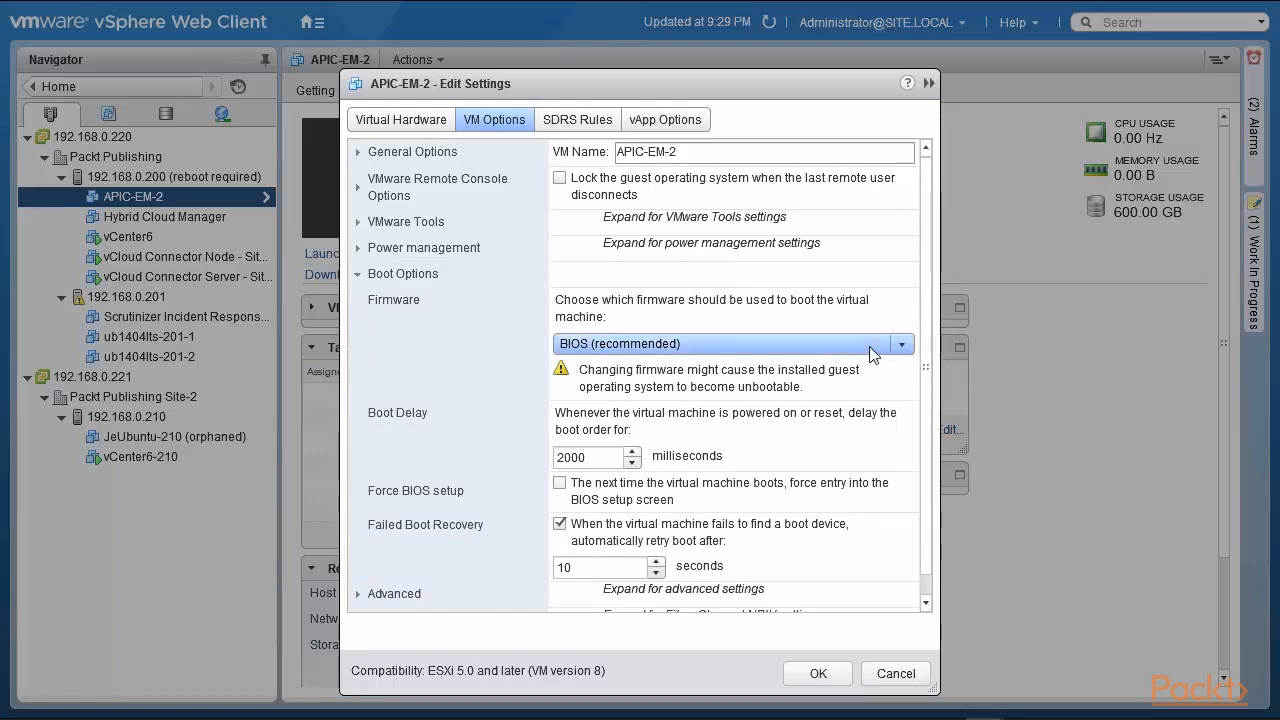
{"action": "left_click", "coordinate": [903, 344]}
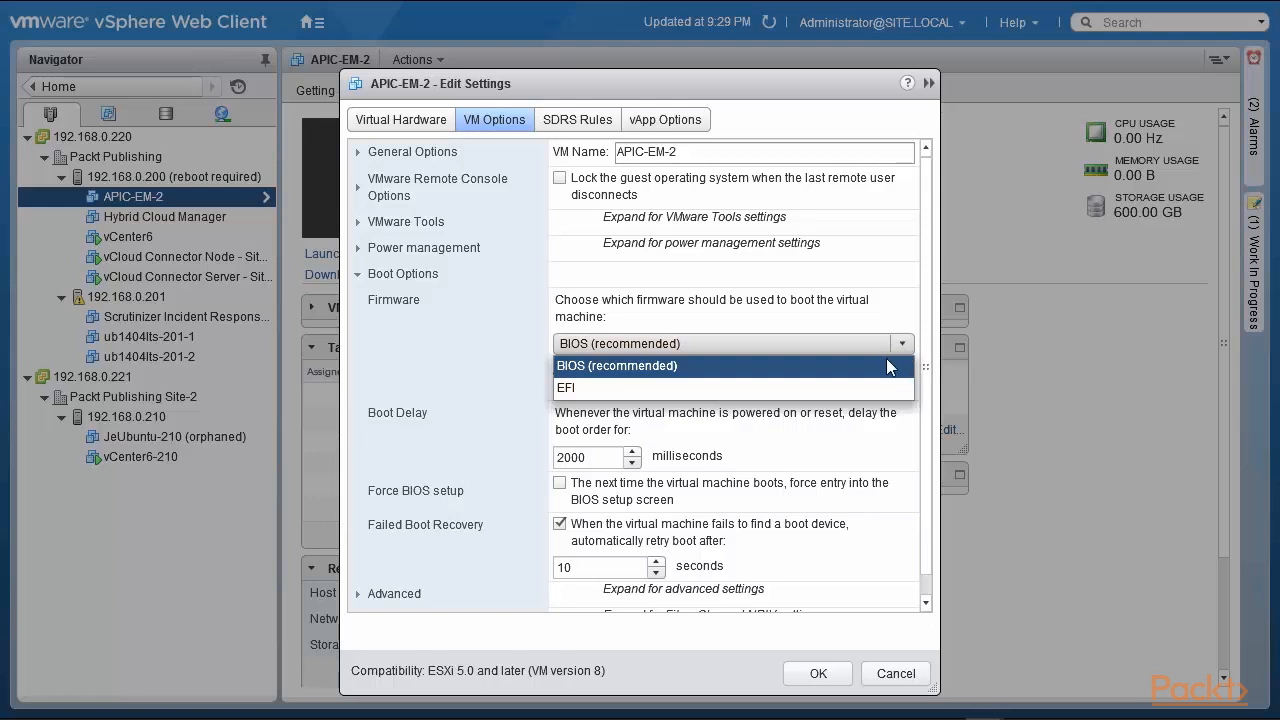
{"action": "left_click", "coordinate": [880, 366]}
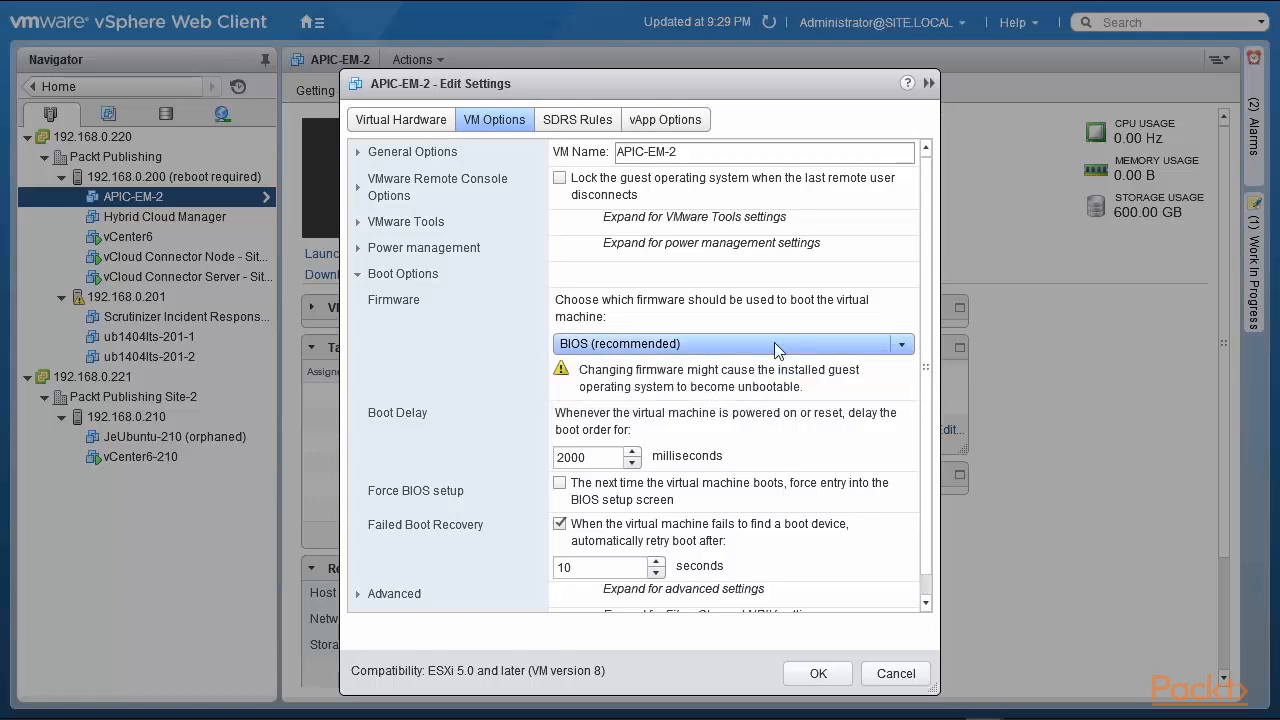
Step: Try forcing entry into the BIOS setup screen at the next boot, switch it back off, and collapse the boot options
{"action": "left_click", "coordinate": [560, 484]}
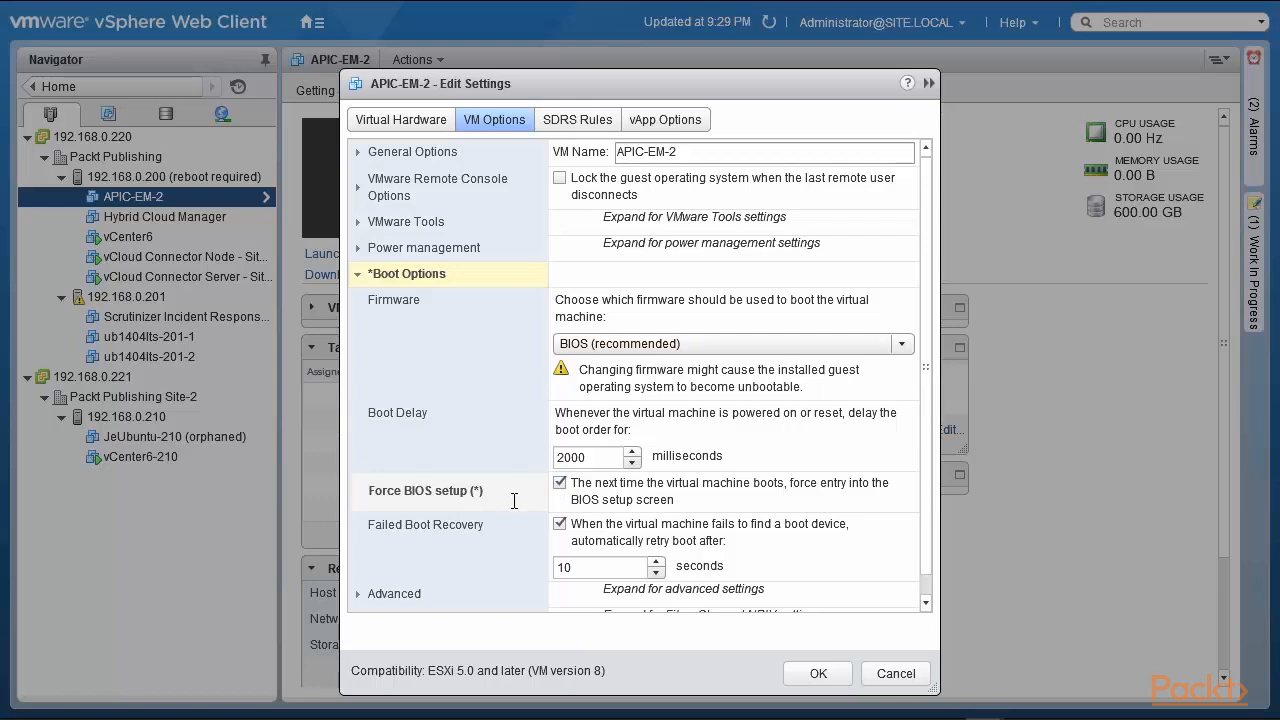
{"action": "left_click", "coordinate": [560, 484]}
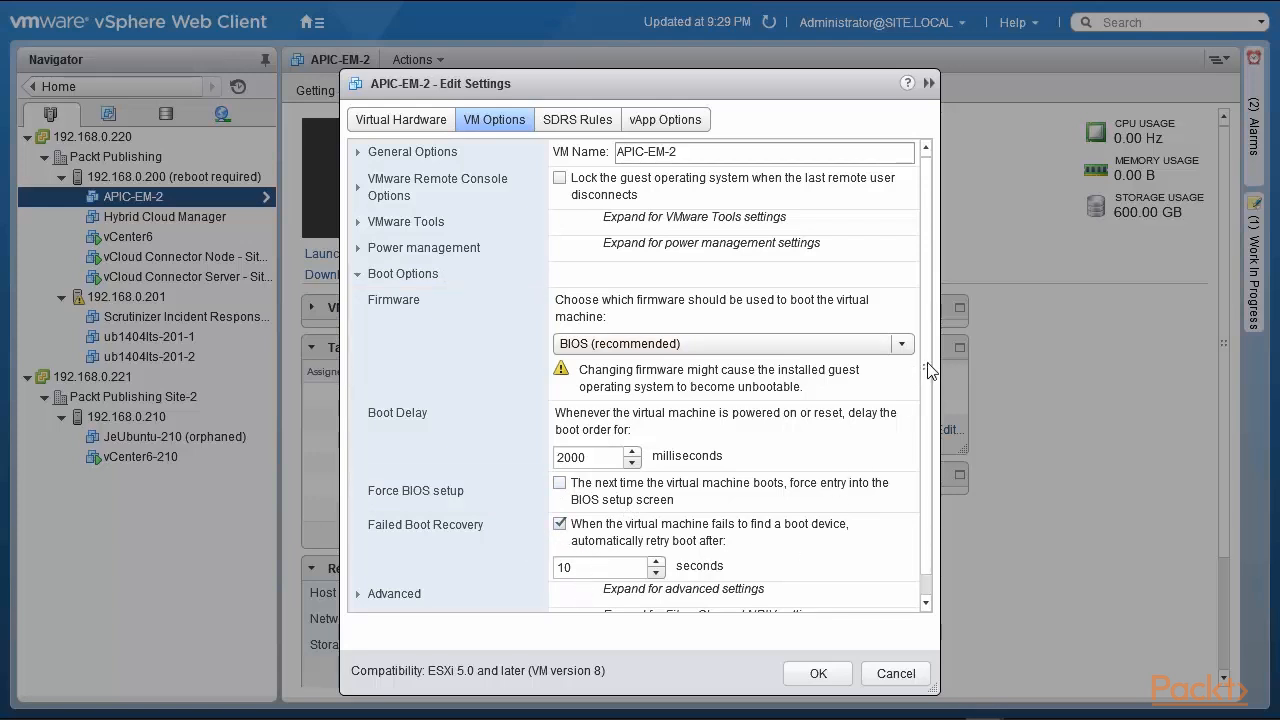
{"action": "scroll", "coordinate": [928, 372], "scroll_direction": "down", "scroll_amount": 1}
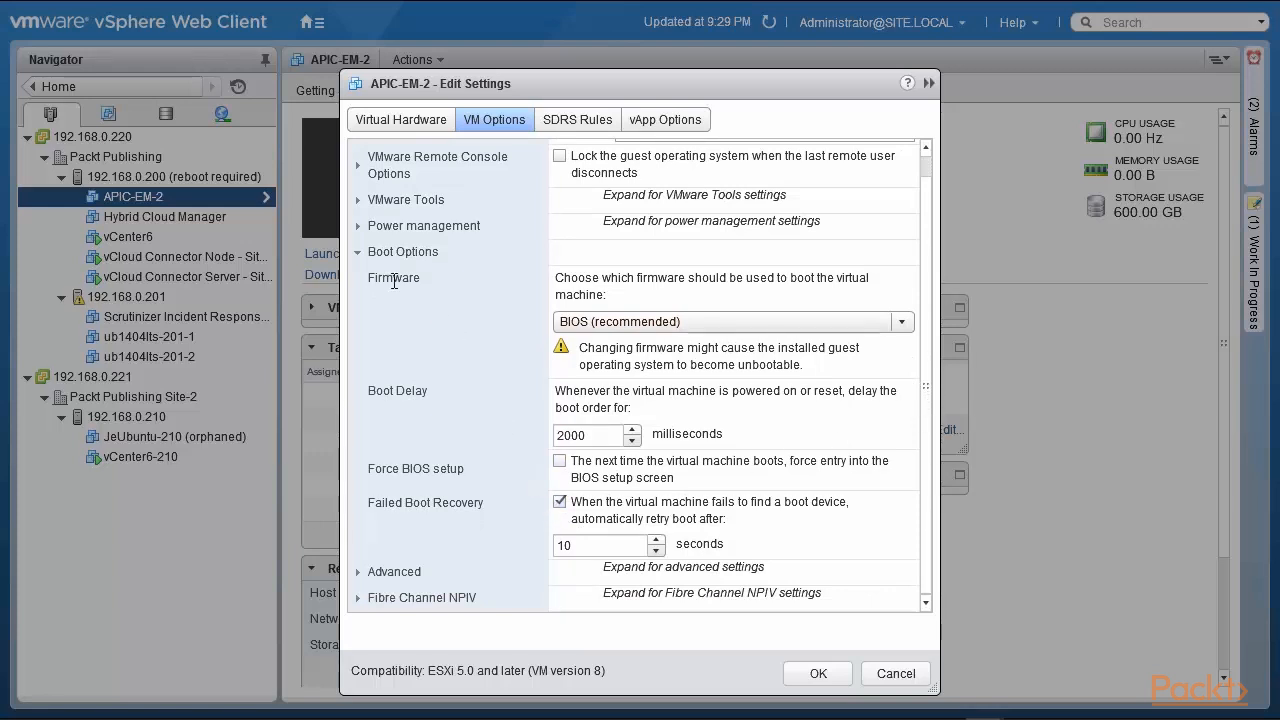
{"action": "left_click", "coordinate": [358, 252]}
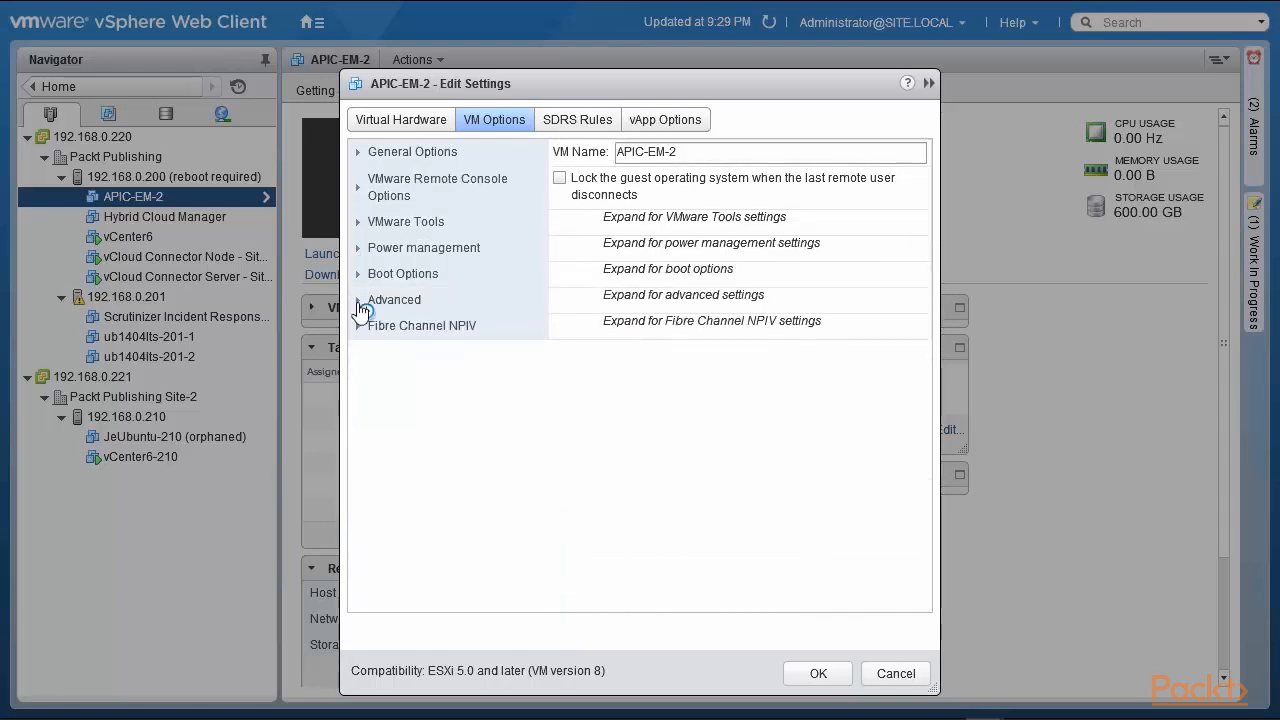
Step: Examine APIC-EM-2's advanced options, including swap file location and the latency sensitivity levels, without changing them
{"action": "left_click", "coordinate": [358, 300]}
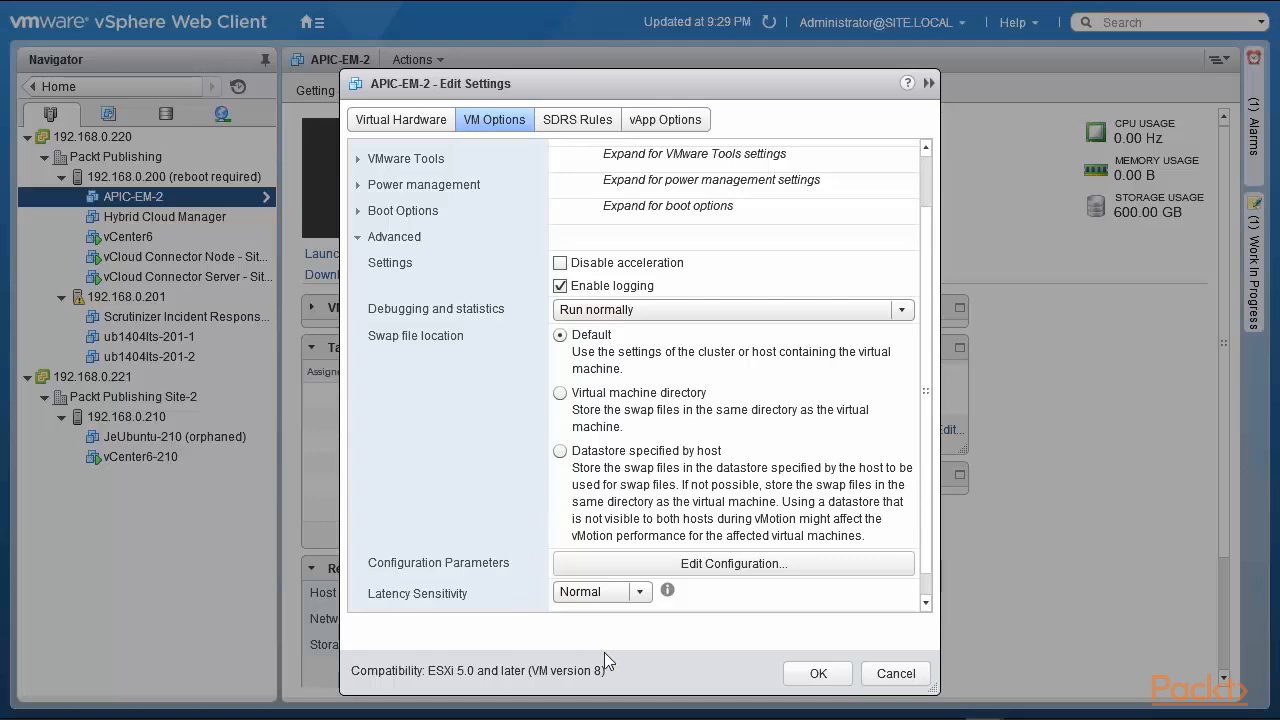
{"action": "left_click", "coordinate": [639, 592]}
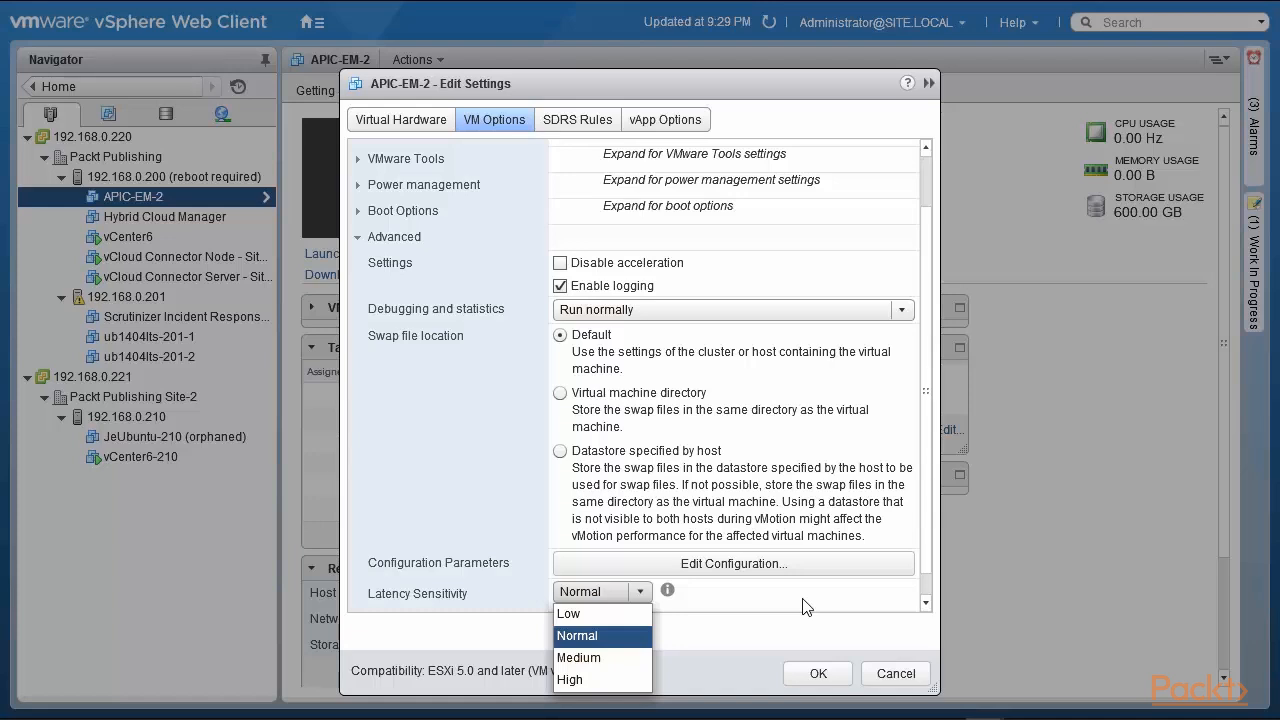
{"action": "left_click", "coordinate": [803, 606]}
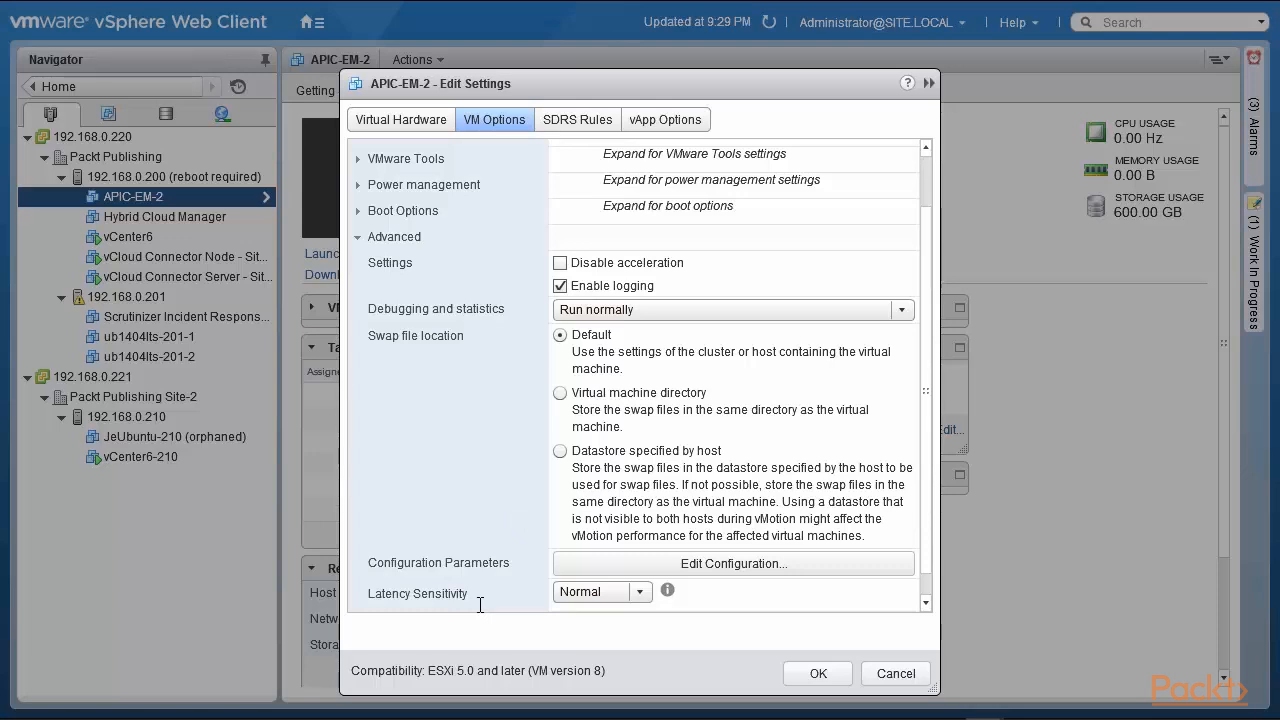
Step: Examine APIC-EM-2's configuration parameters through to the end of the list, try a blank new row, and discard it
{"action": "left_click", "coordinate": [701, 565]}
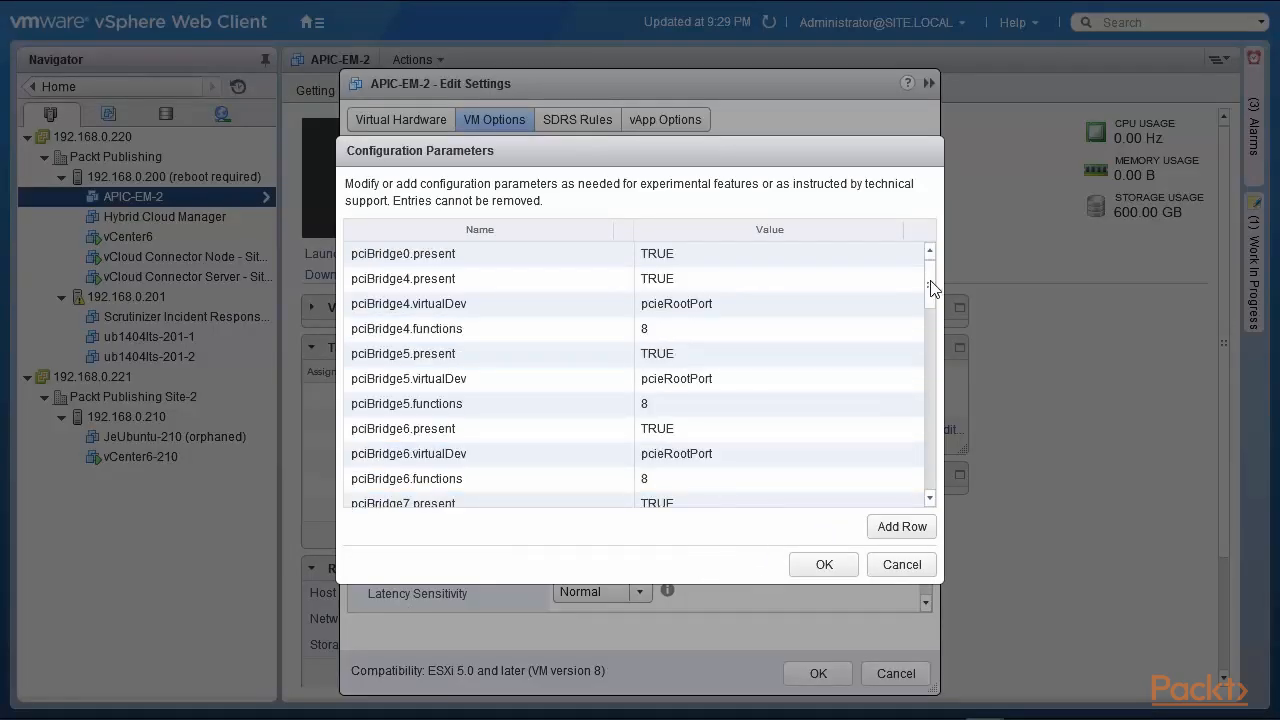
{"action": "left_click_drag", "start_coordinate": [933, 288], "coordinate": [931, 320]}
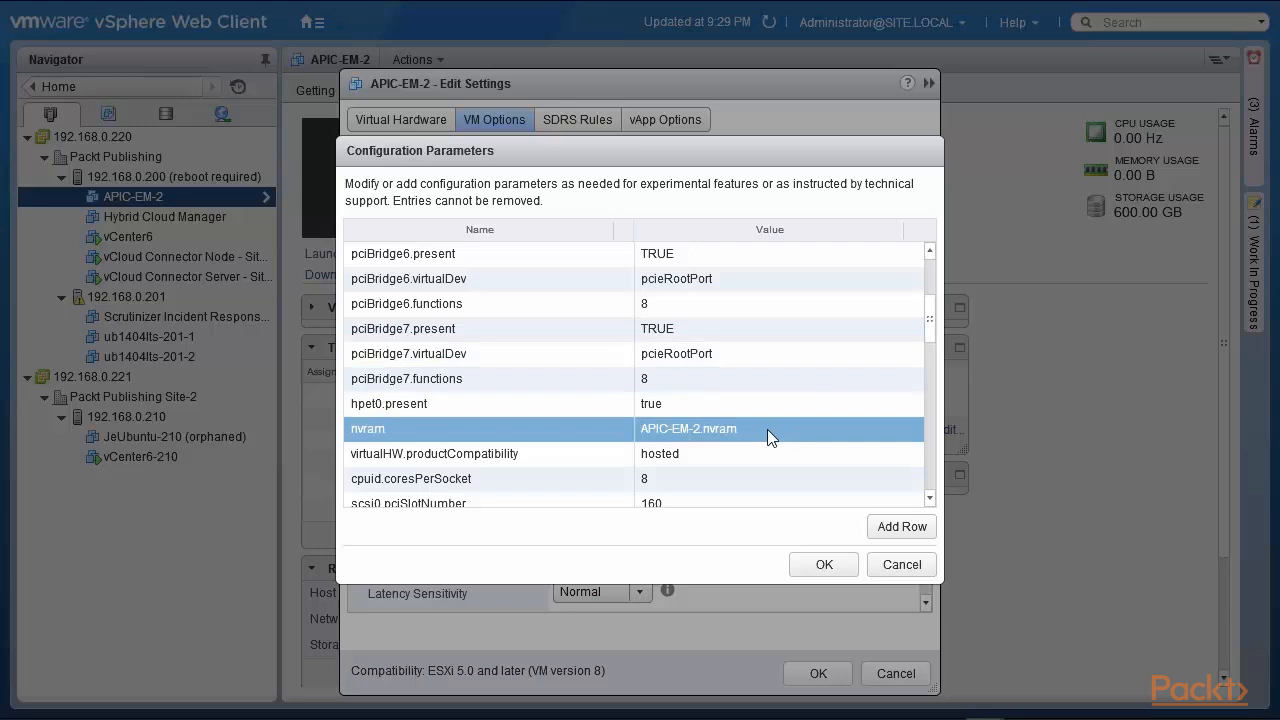
{"action": "left_click_drag", "start_coordinate": [933, 321], "coordinate": [931, 331]}
{"action": "left_click", "coordinate": [536, 428]}
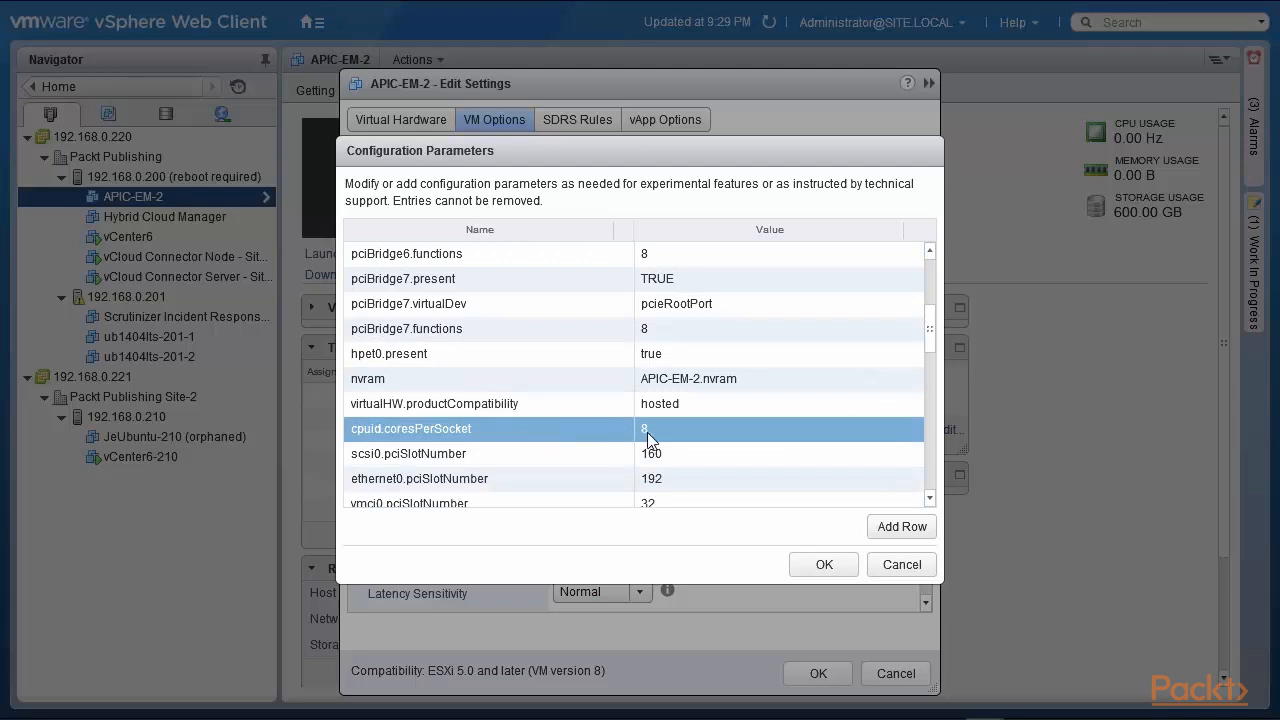
{"action": "left_click_drag", "start_coordinate": [931, 335], "coordinate": [931, 352]}
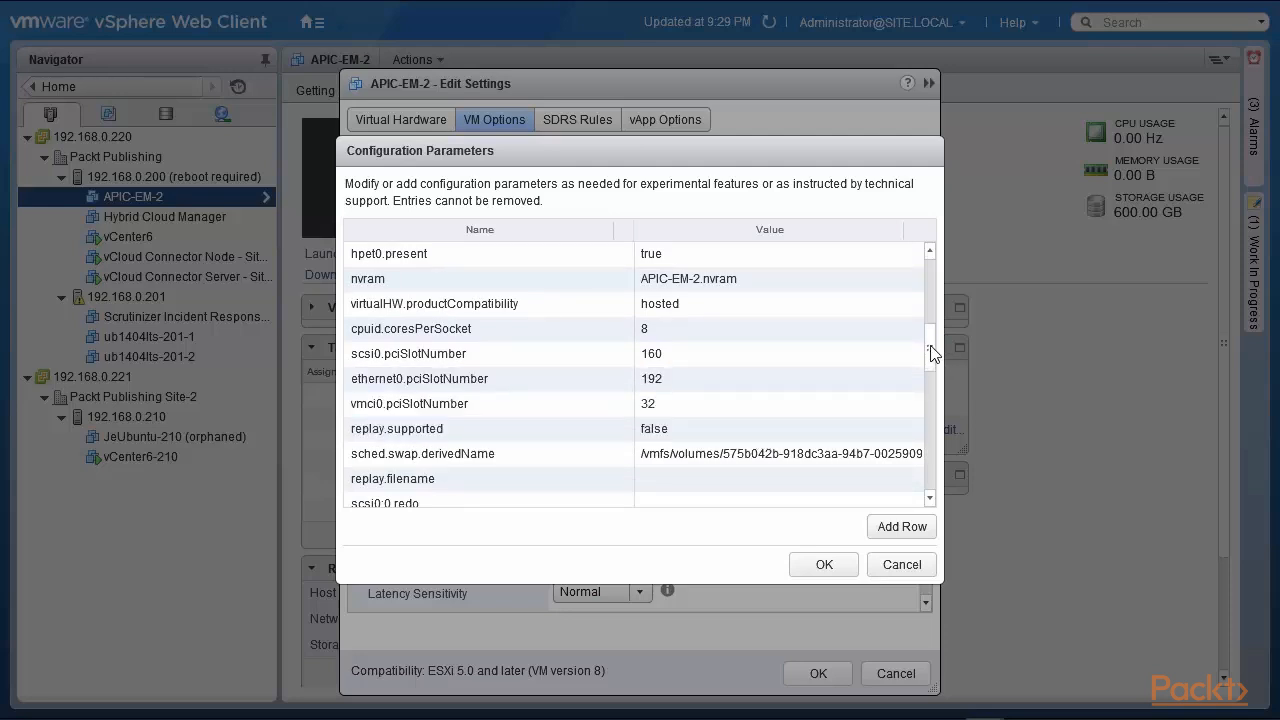
{"action": "left_click", "coordinate": [586, 463]}
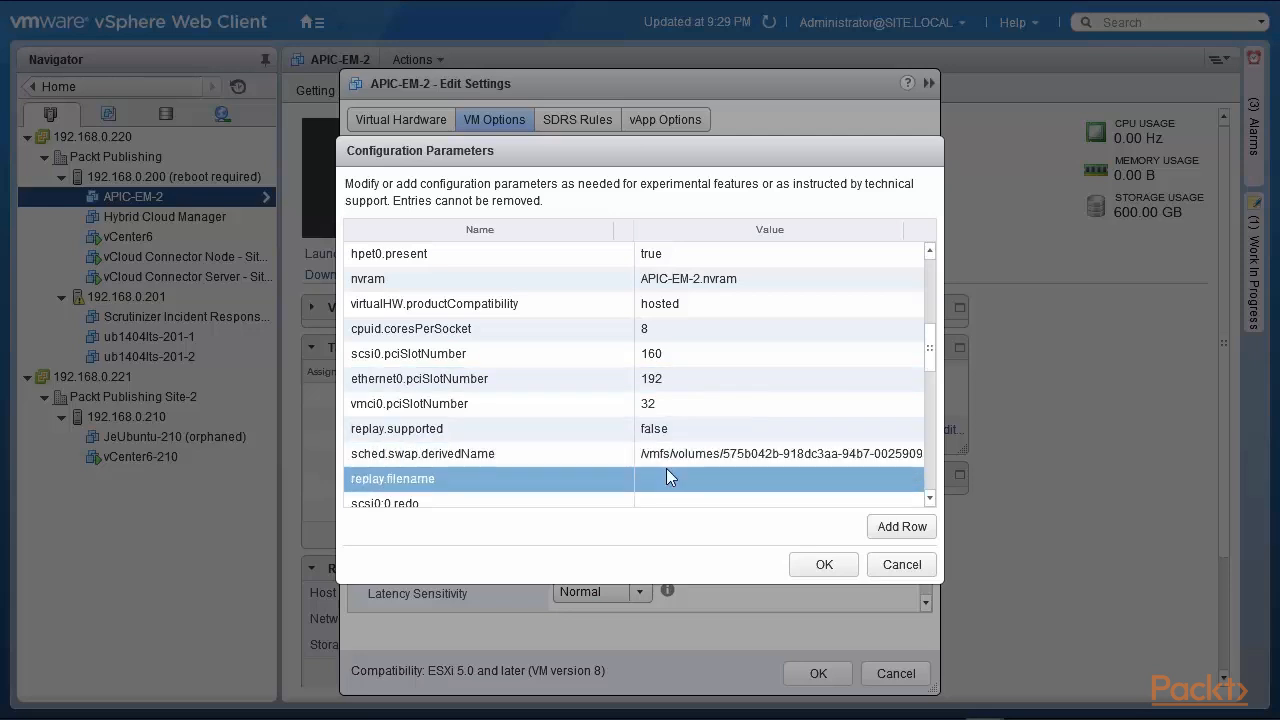
{"action": "left_click_drag", "start_coordinate": [929, 350], "coordinate": [933, 450]}
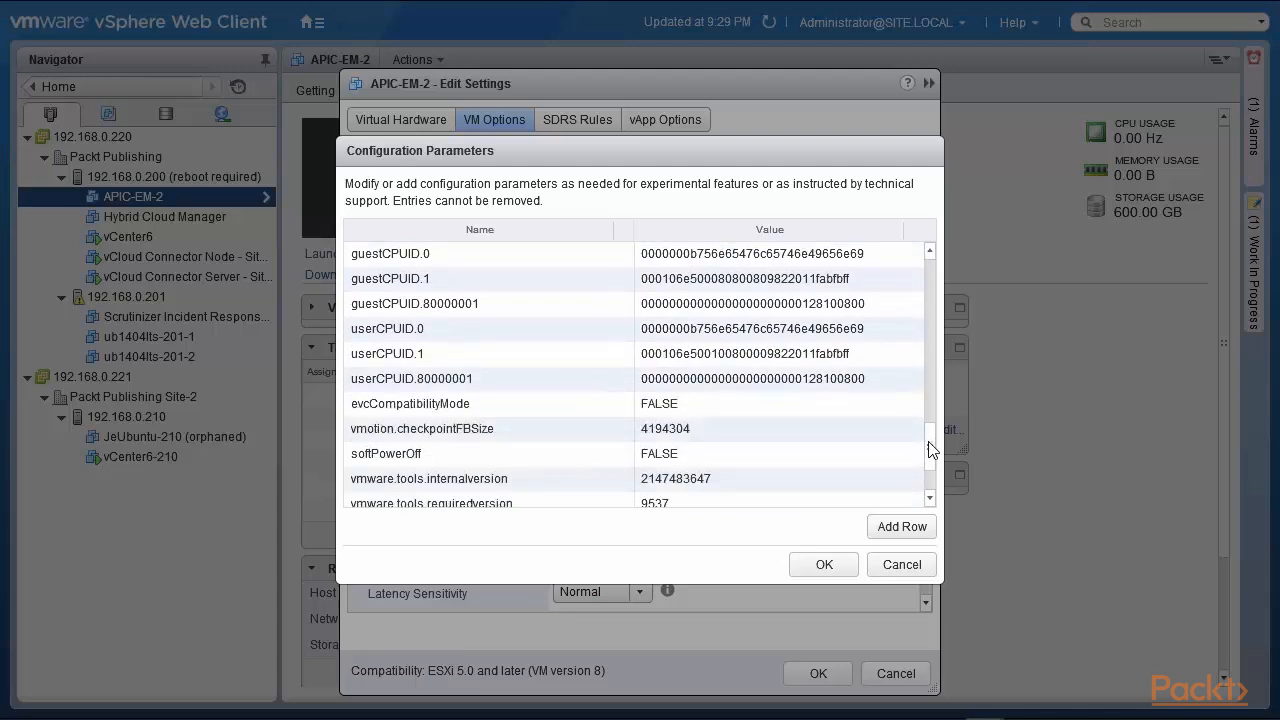
{"action": "left_click", "coordinate": [538, 406]}
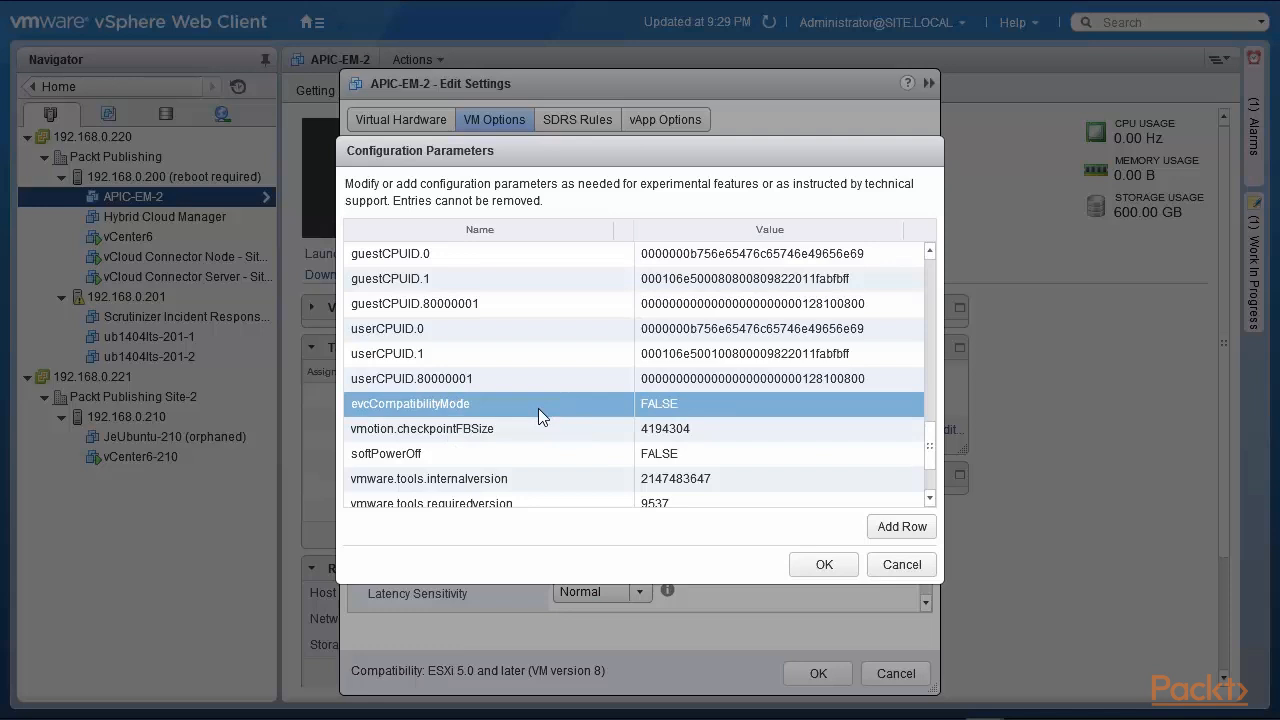
{"action": "left_click_drag", "start_coordinate": [929, 443], "coordinate": [933, 396]}
{"action": "left_click_drag", "start_coordinate": [931, 341], "coordinate": [931, 488]}
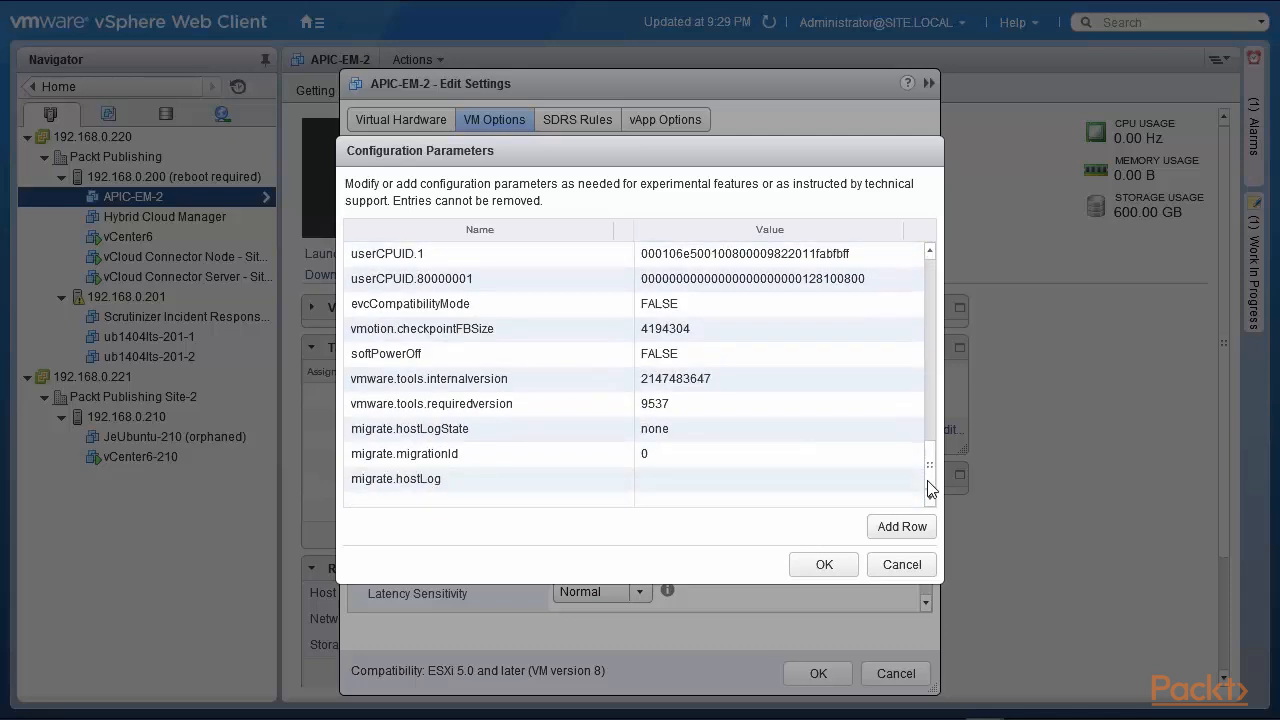
{"action": "left_click", "coordinate": [903, 527]}
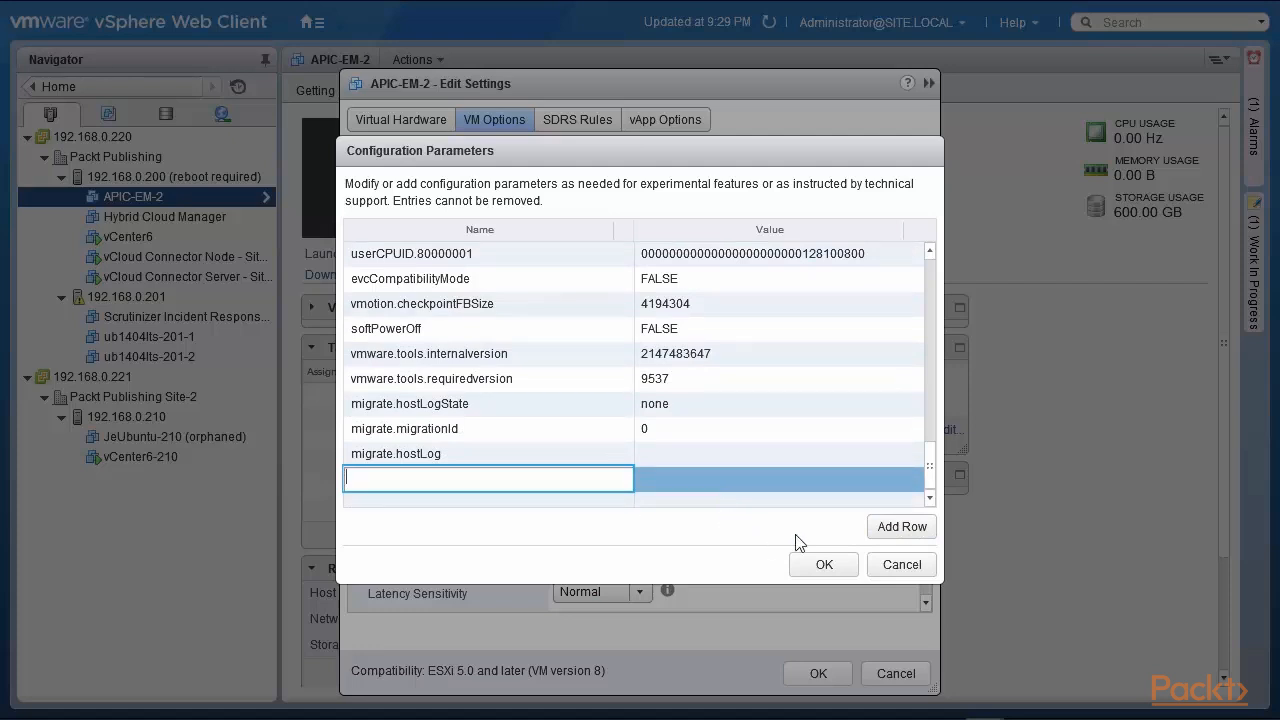
{"action": "left_click", "coordinate": [900, 565]}
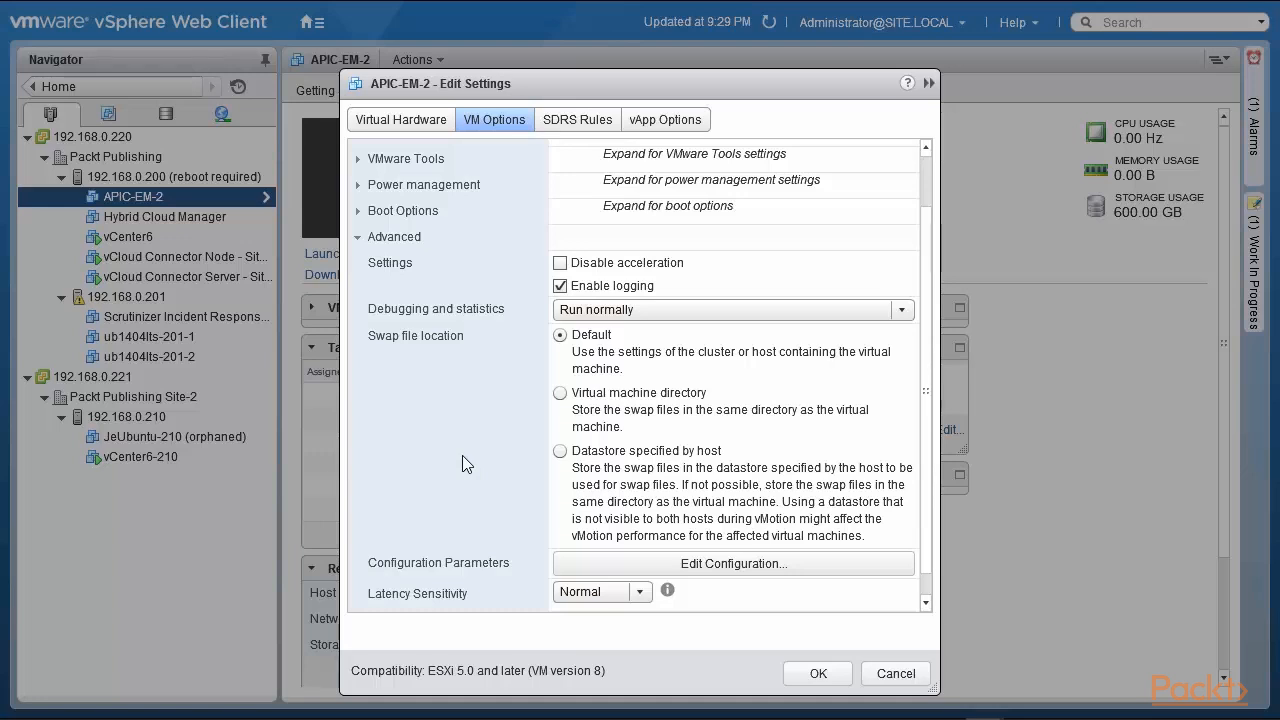
Step: Try adding the configuration parameter keyboard.typematicMinDelay with the value 2000000 to APIC-EM-2, and discard the virtual machine's settings changes
{"action": "left_click", "coordinate": [595, 566]}
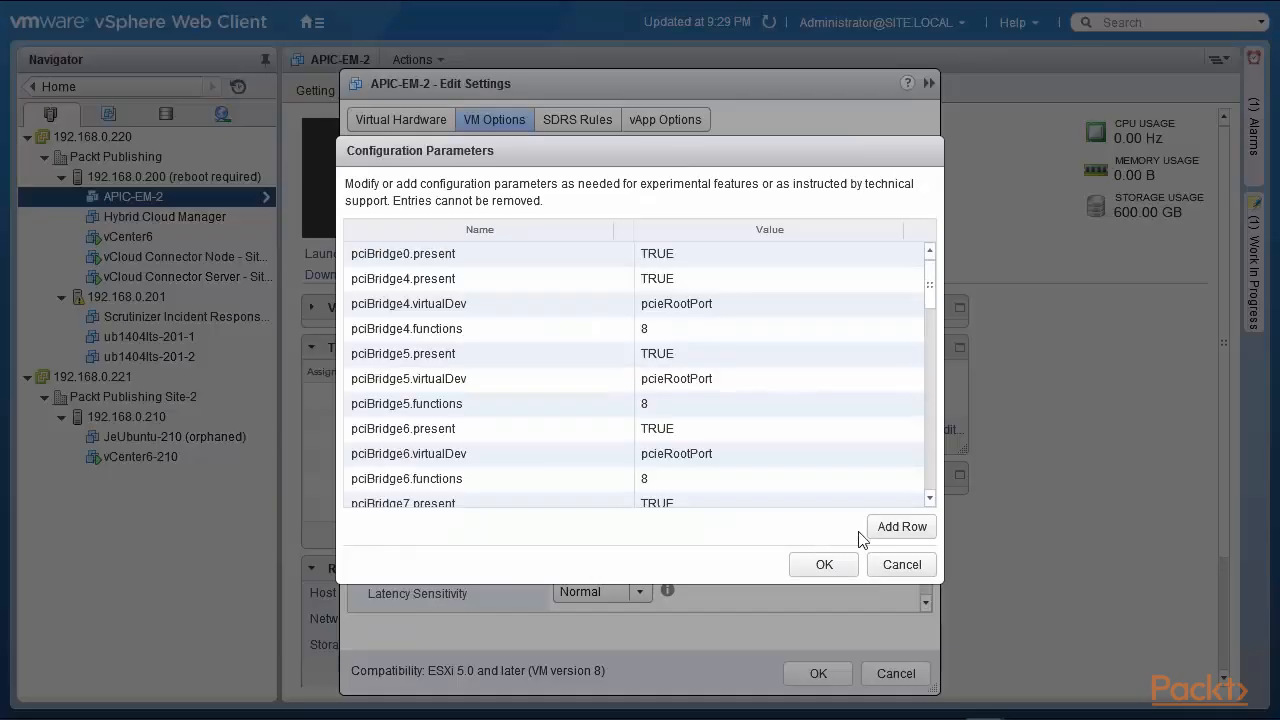
{"action": "left_click", "coordinate": [889, 530]}
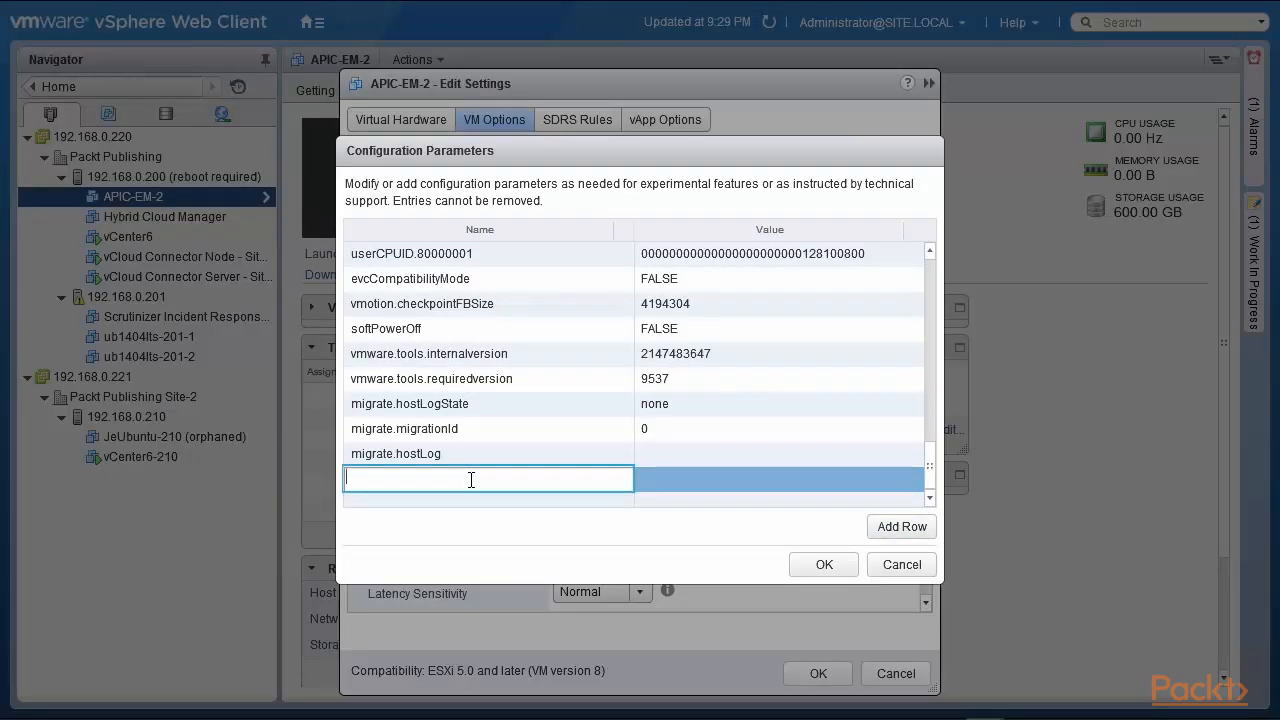
{"action": "type", "text": "keyboard.typematicMinDelay"}
{"action": "left_click", "coordinate": [671, 484]}
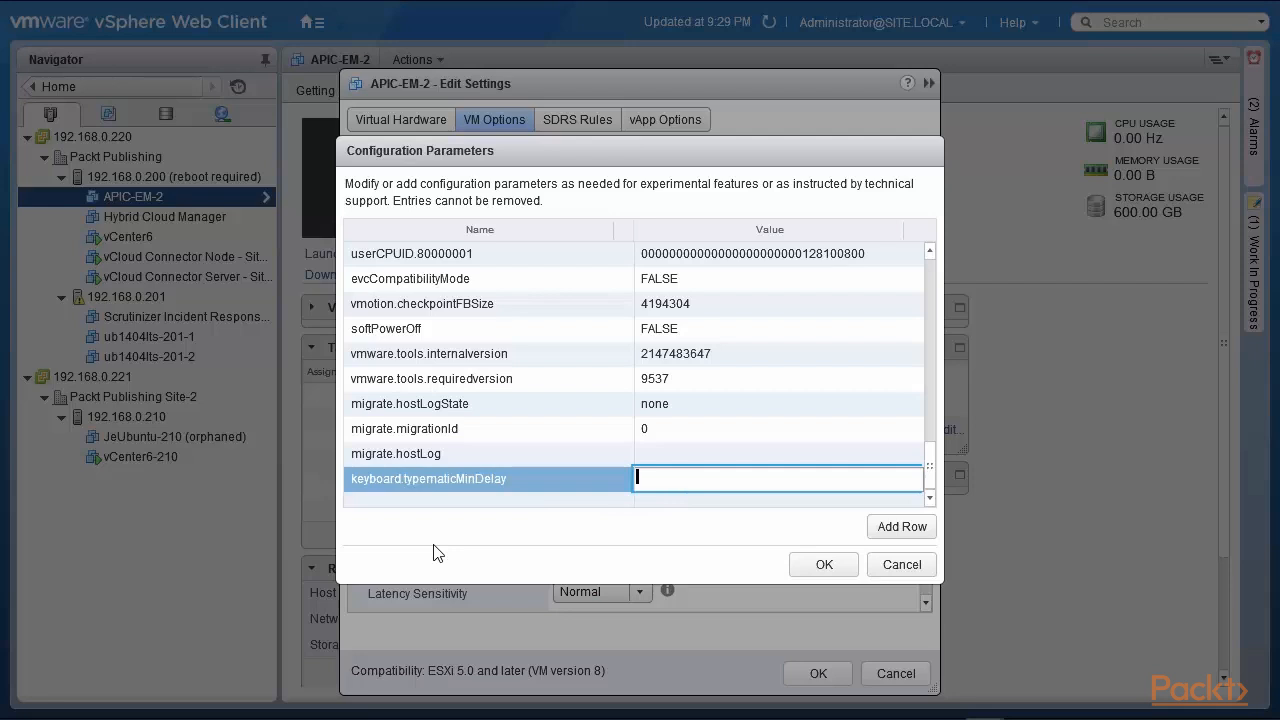
{"action": "type", "text": "2000000"}
{"action": "key", "text": "Return"}
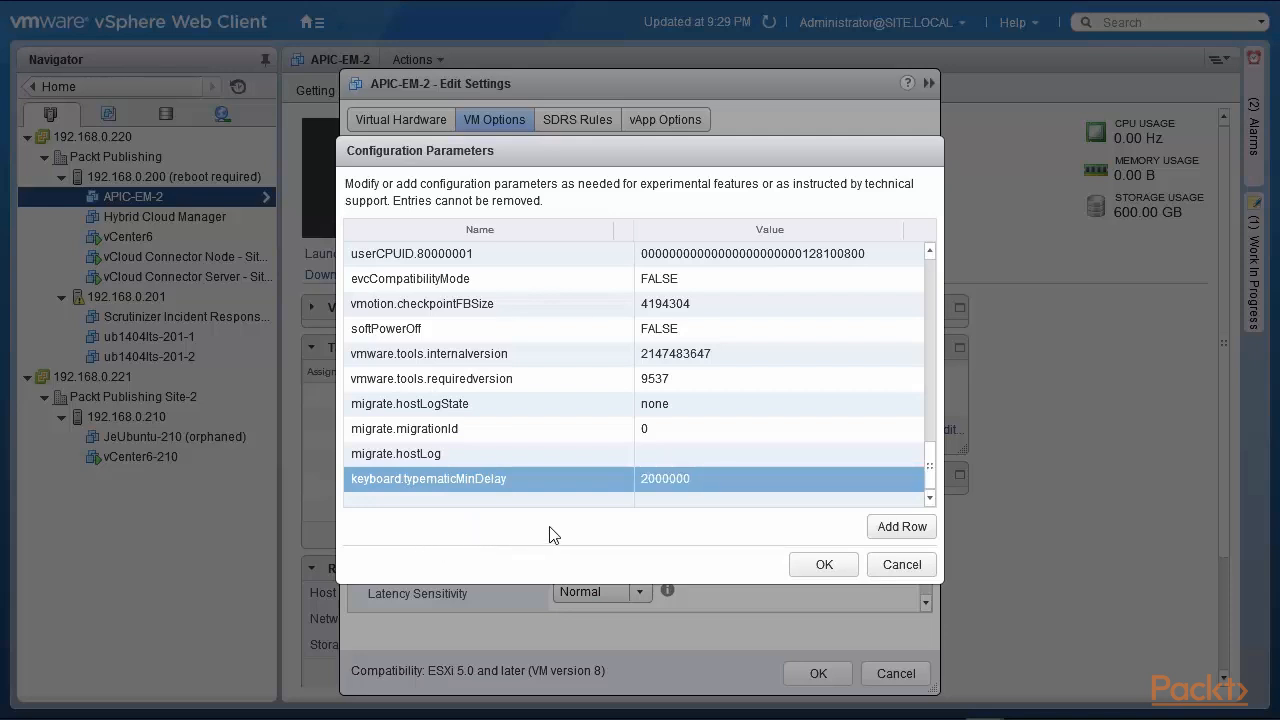
{"action": "left_click", "coordinate": [872, 540]}
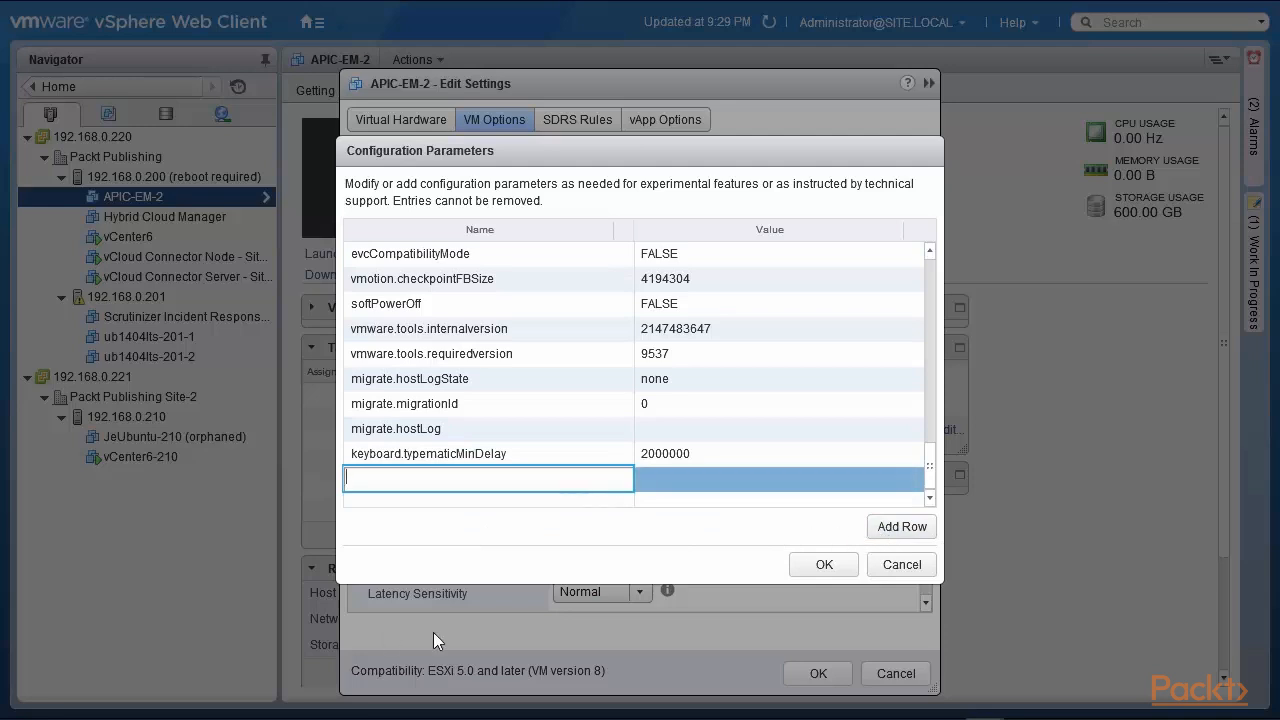
{"action": "left_click", "coordinate": [826, 565]}
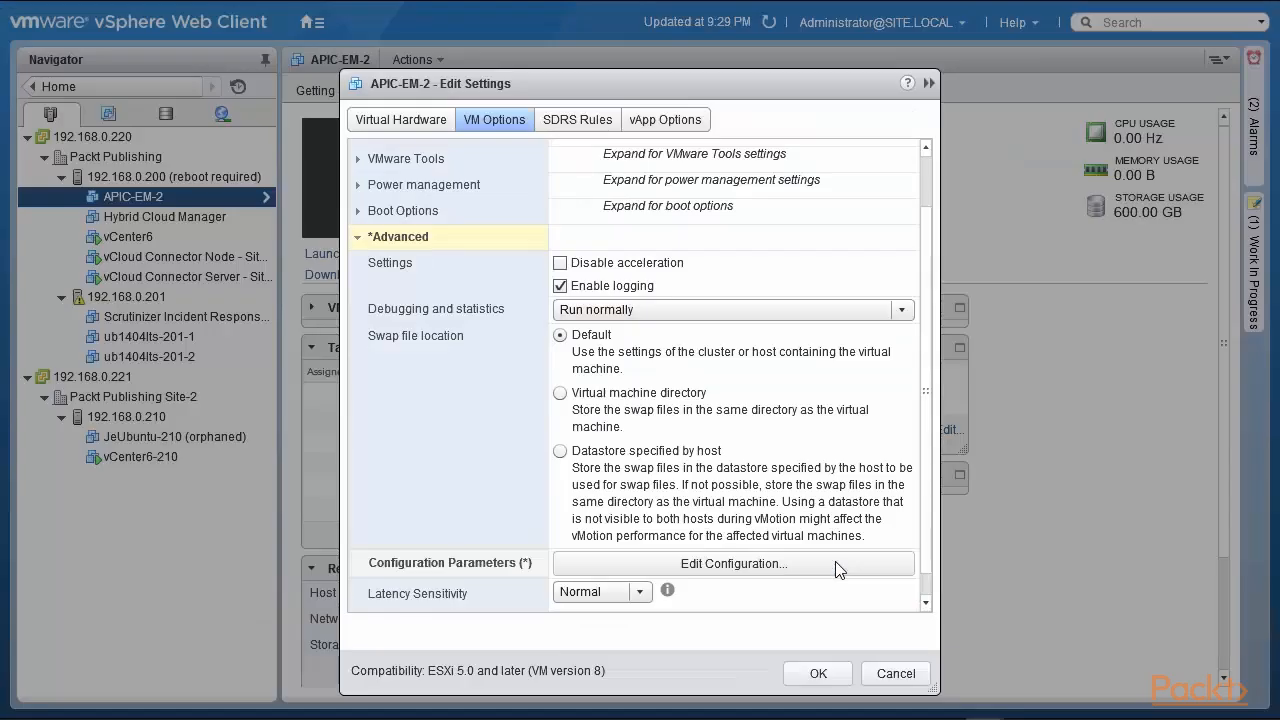
{"action": "left_click", "coordinate": [895, 673]}
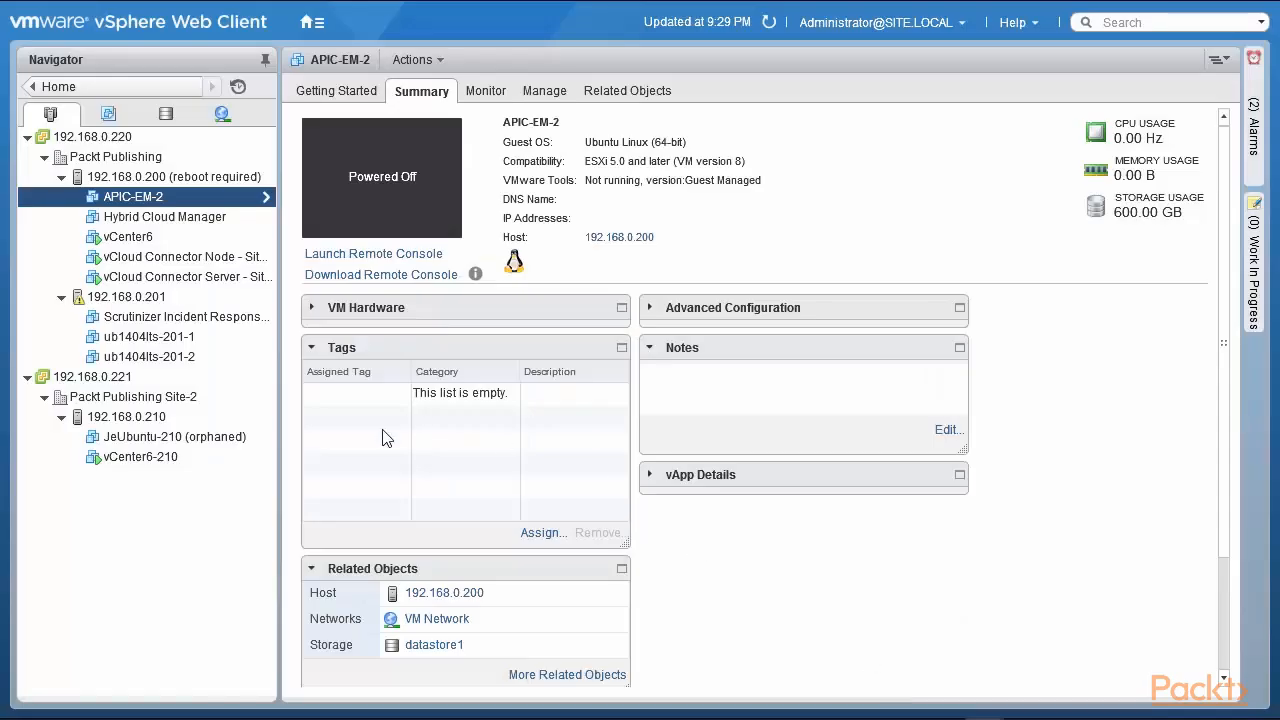